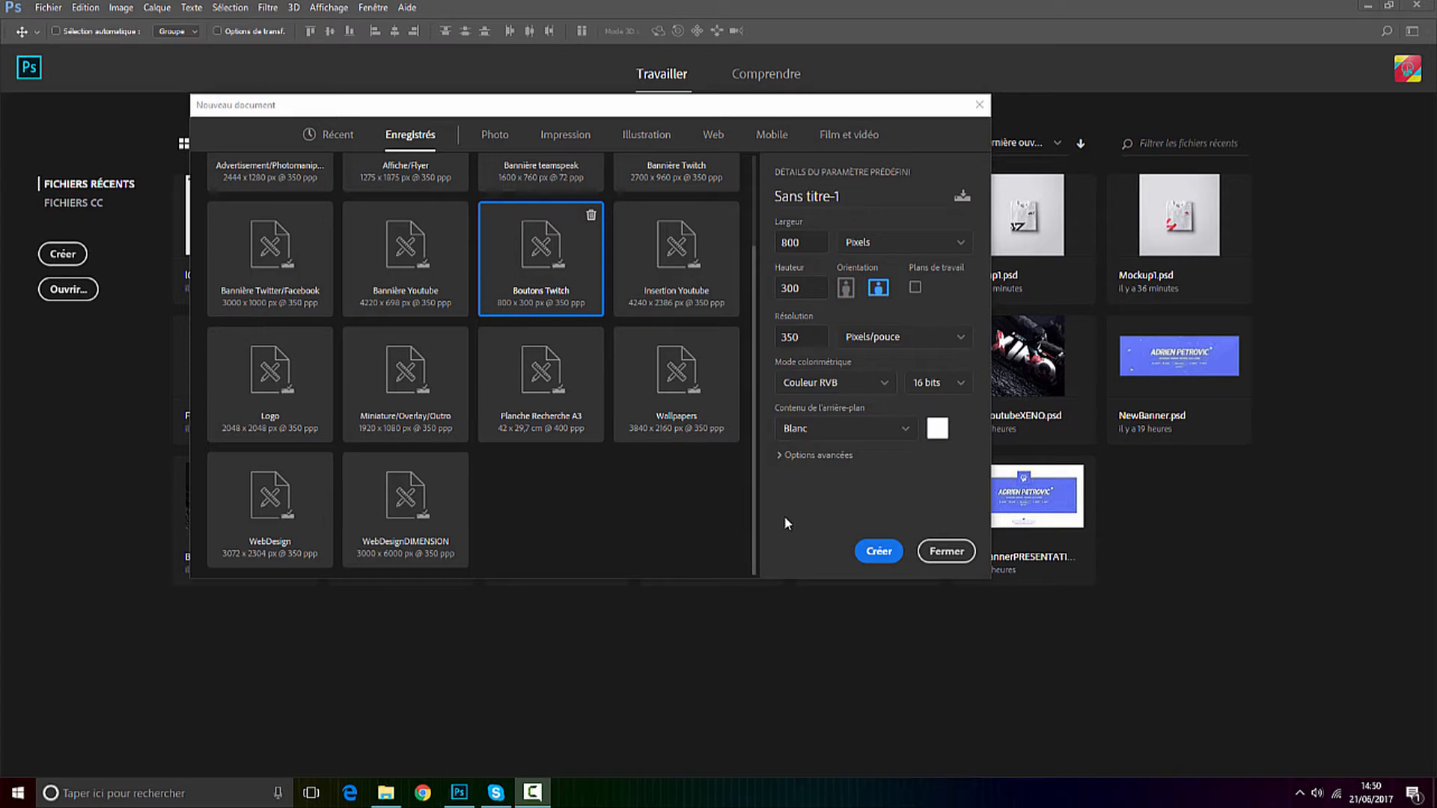
Create a new 800 × 300 pixel document at 72 pixels per inch, with artboards enabled.
{"action": "left_click_drag", "start_coordinate": [809, 243], "coordinate": [757, 289]}
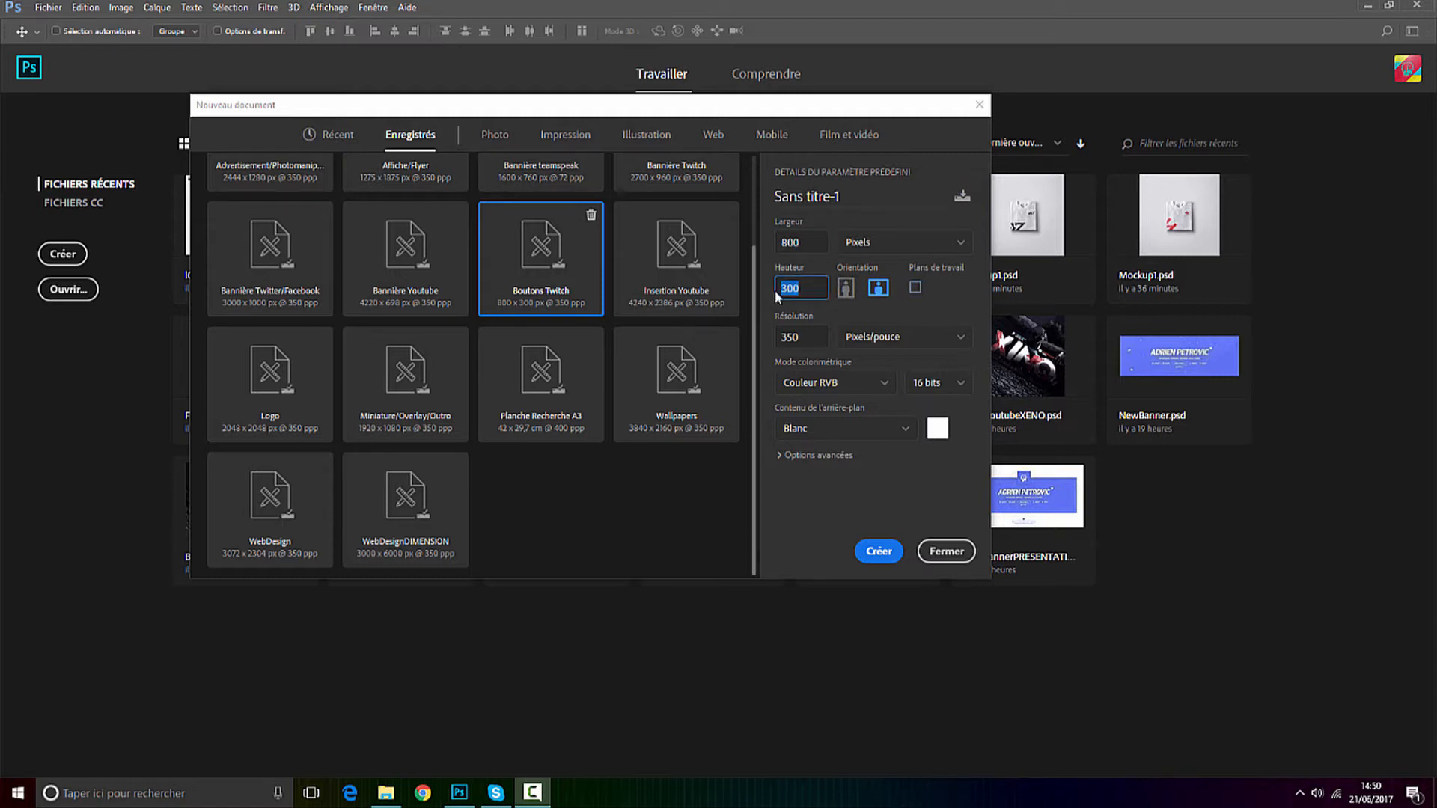
{"action": "left_click_drag", "start_coordinate": [805, 338], "coordinate": [777, 338]}
{"action": "type", "text": "72"}
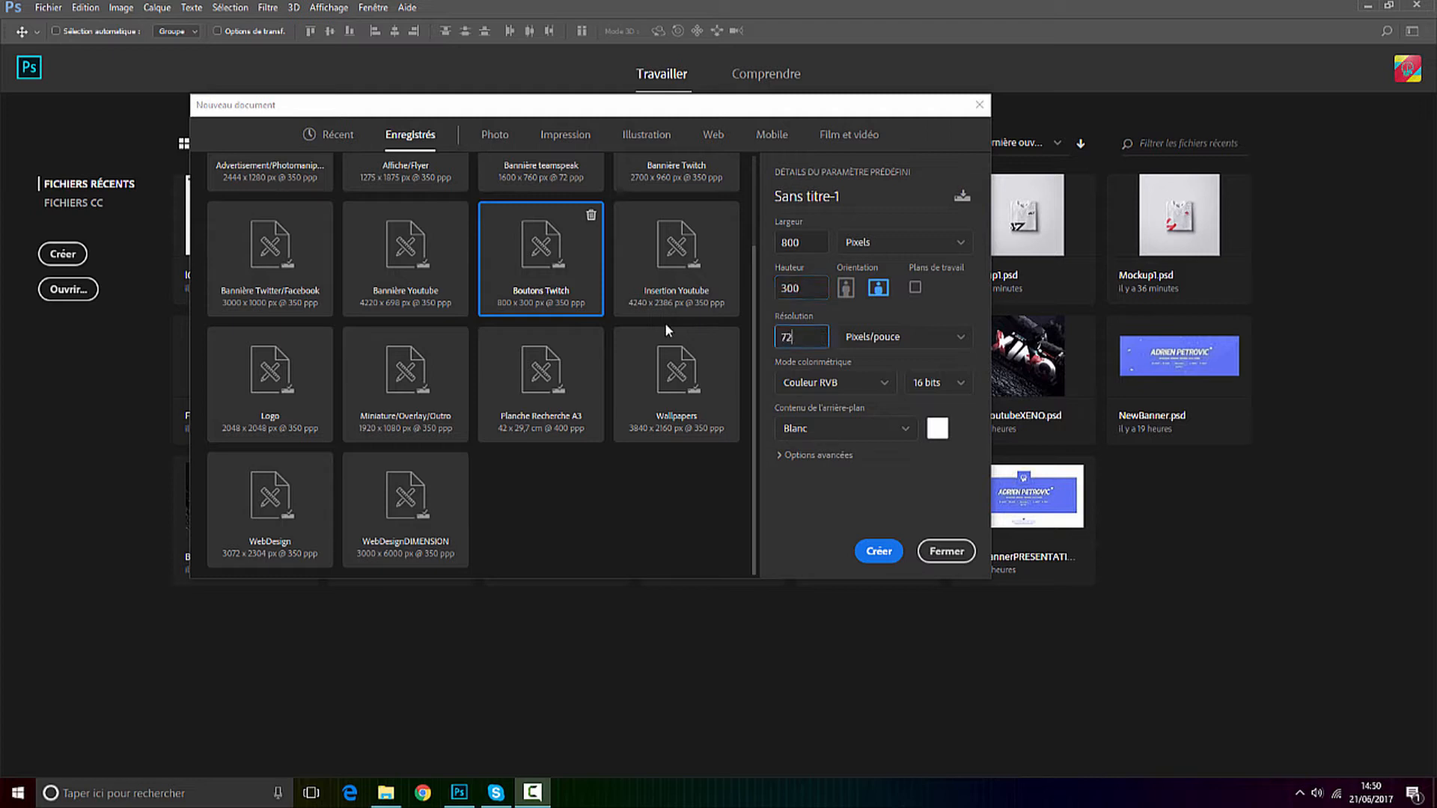
{"action": "left_click", "coordinate": [864, 452]}
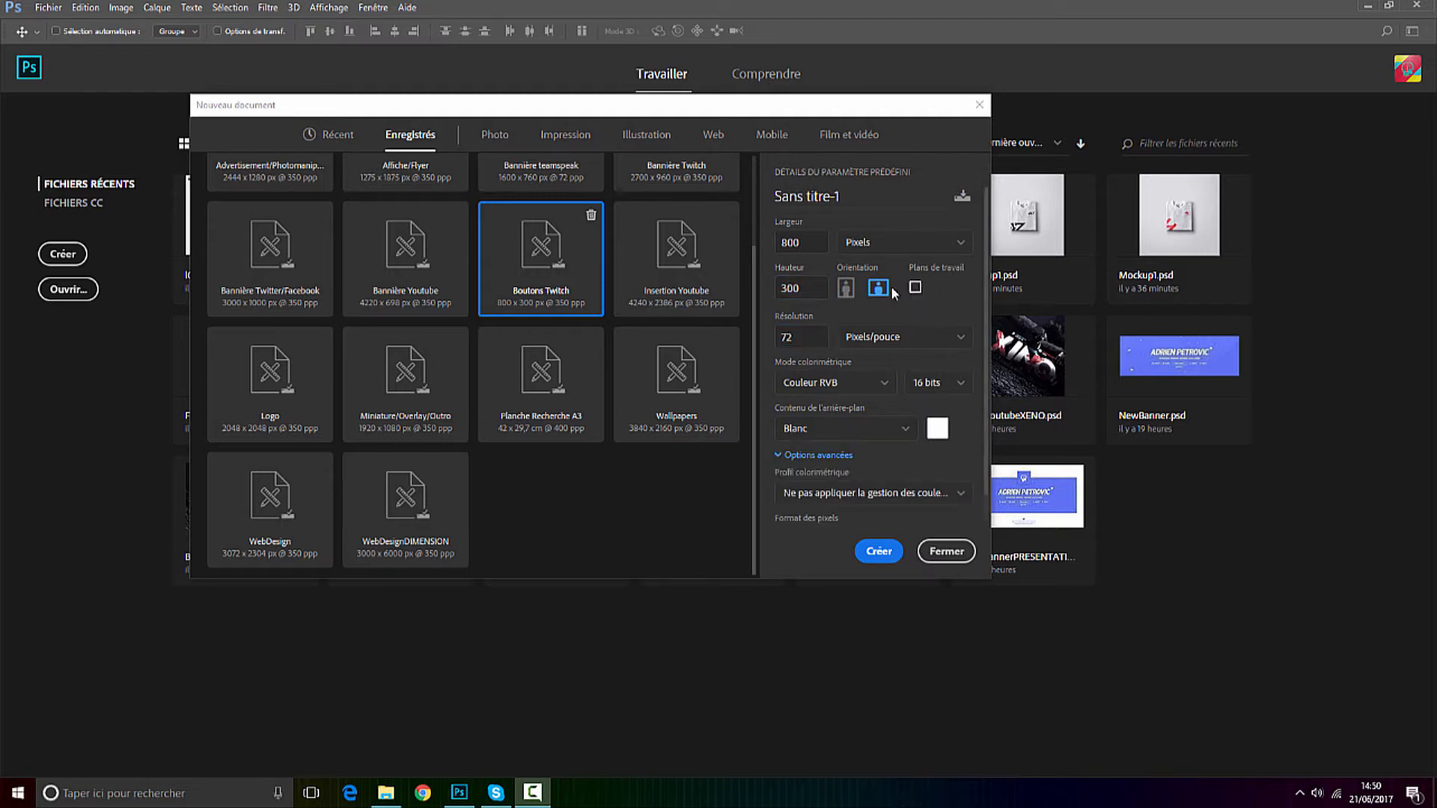
{"action": "left_click", "coordinate": [875, 556]}
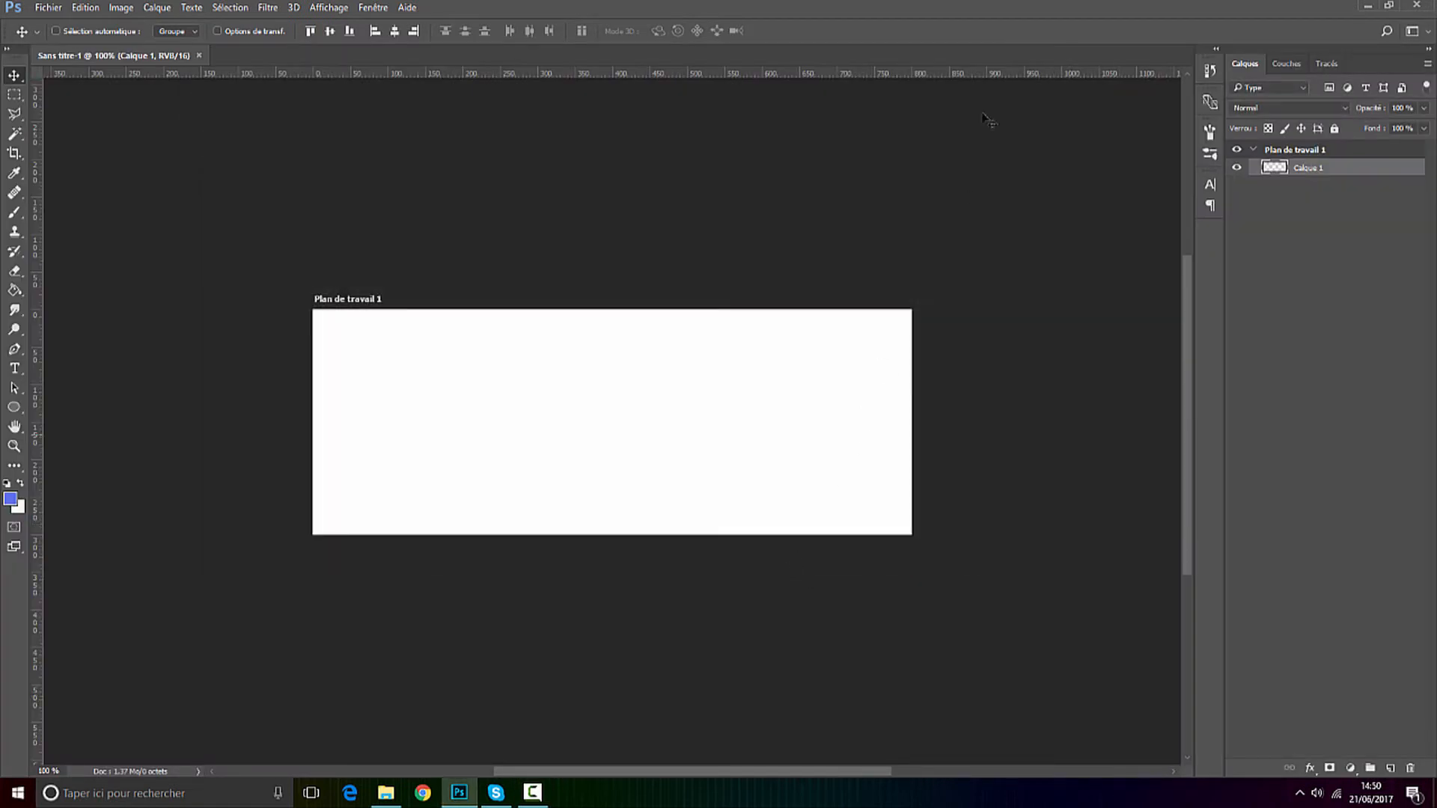
Collapse the first artboard's group and add two more 800 × 300 px artboards in a row to its right with the Artboard tool.
{"action": "left_click", "coordinate": [1255, 150]}
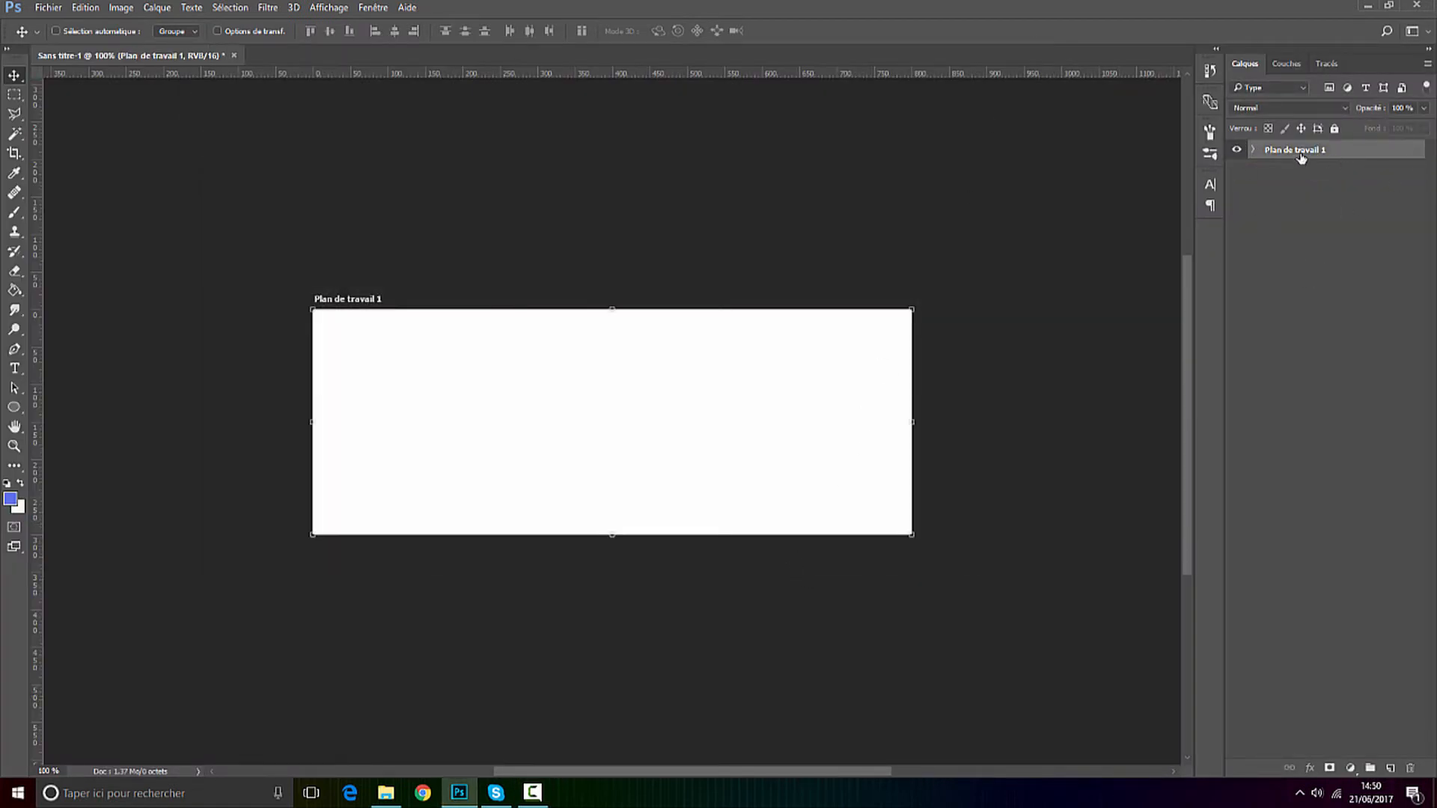
{"action": "left_click", "coordinate": [1295, 150]}
{"action": "scroll", "coordinate": [446, 314], "scroll_direction": "down", "scroll_amount": 3}
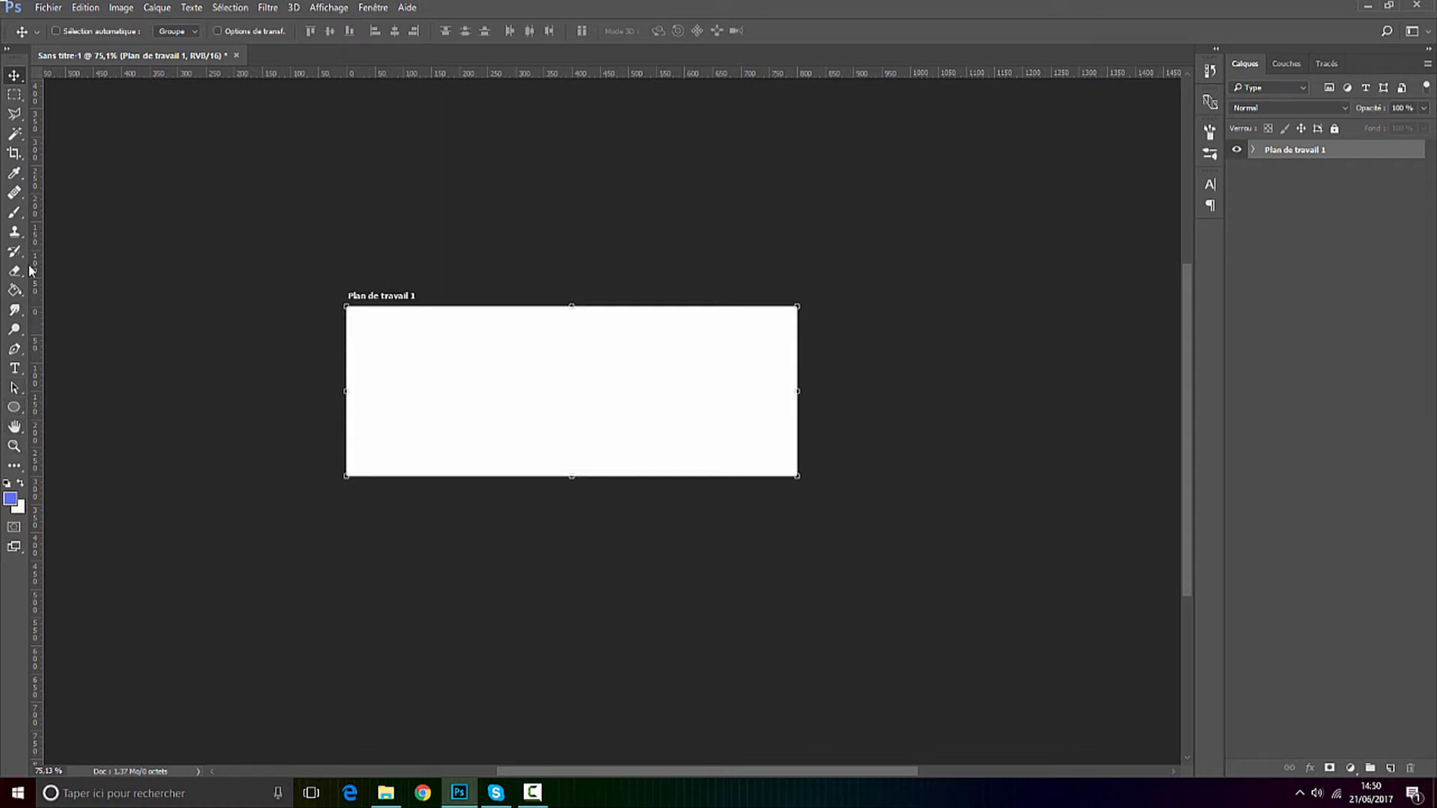
{"action": "right_click", "coordinate": [14, 75]}
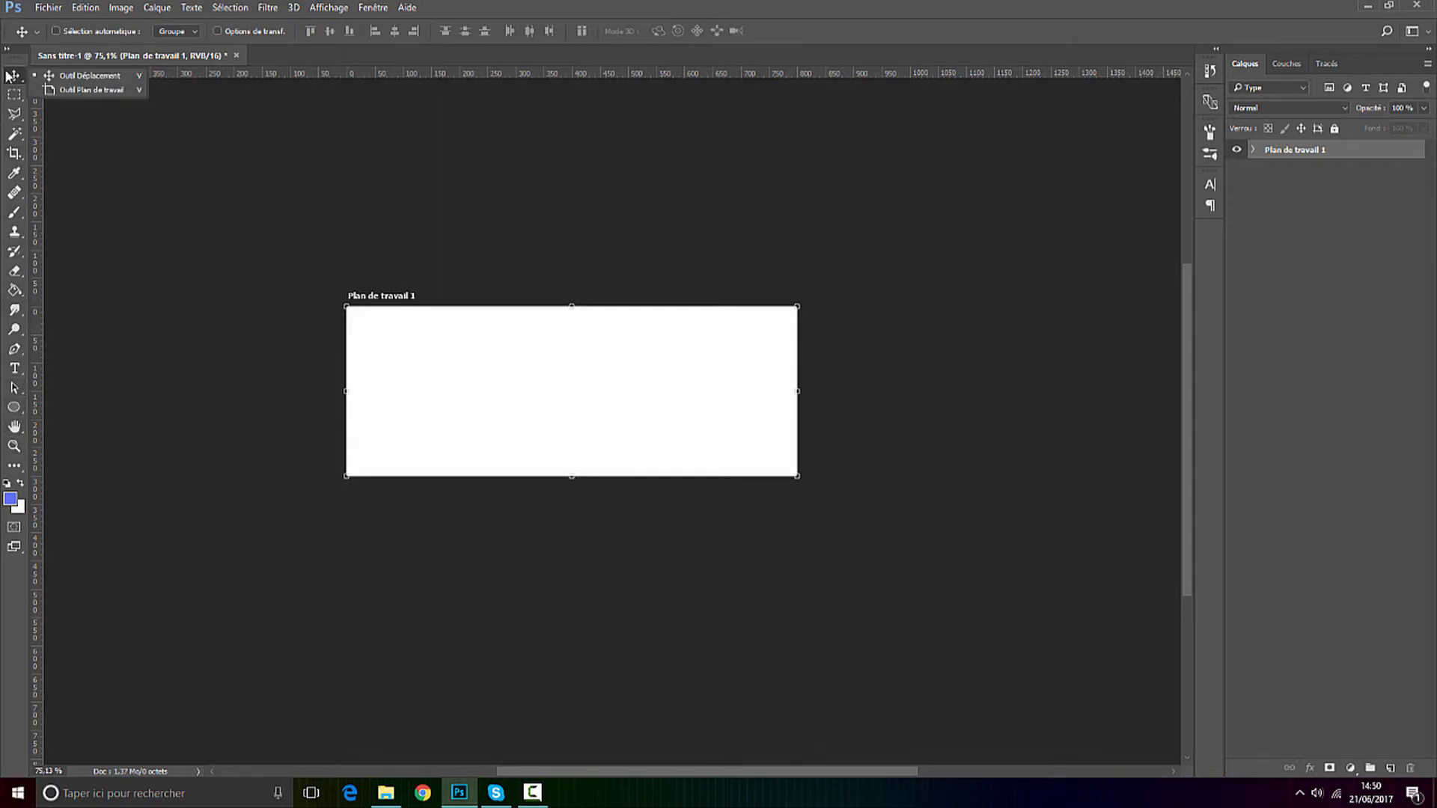
{"action": "left_click", "coordinate": [68, 90]}
{"action": "scroll", "coordinate": [672, 339], "scroll_direction": "down", "scroll_amount": 3}
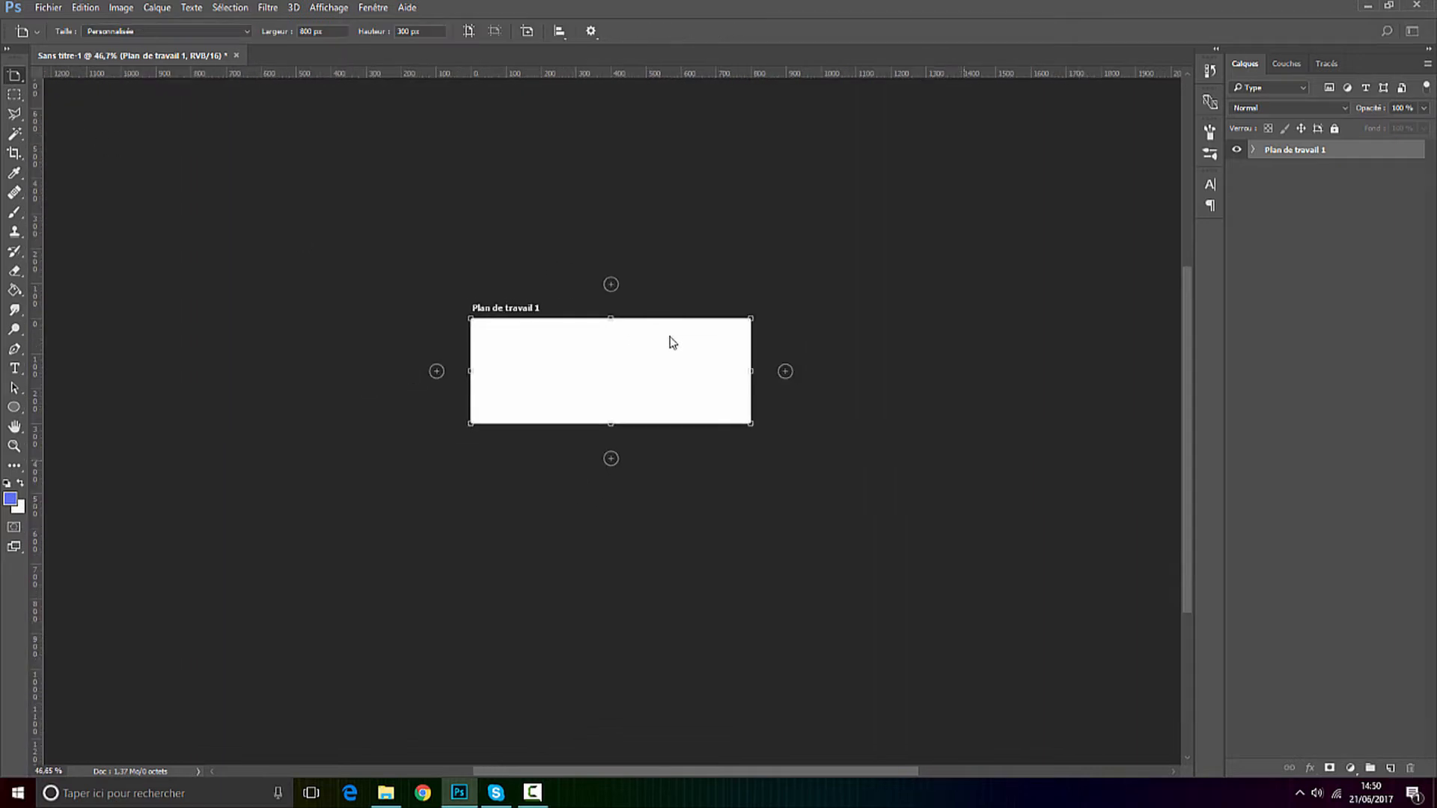
{"action": "left_click", "coordinate": [786, 371]}
{"action": "left_click", "coordinate": [785, 372]}
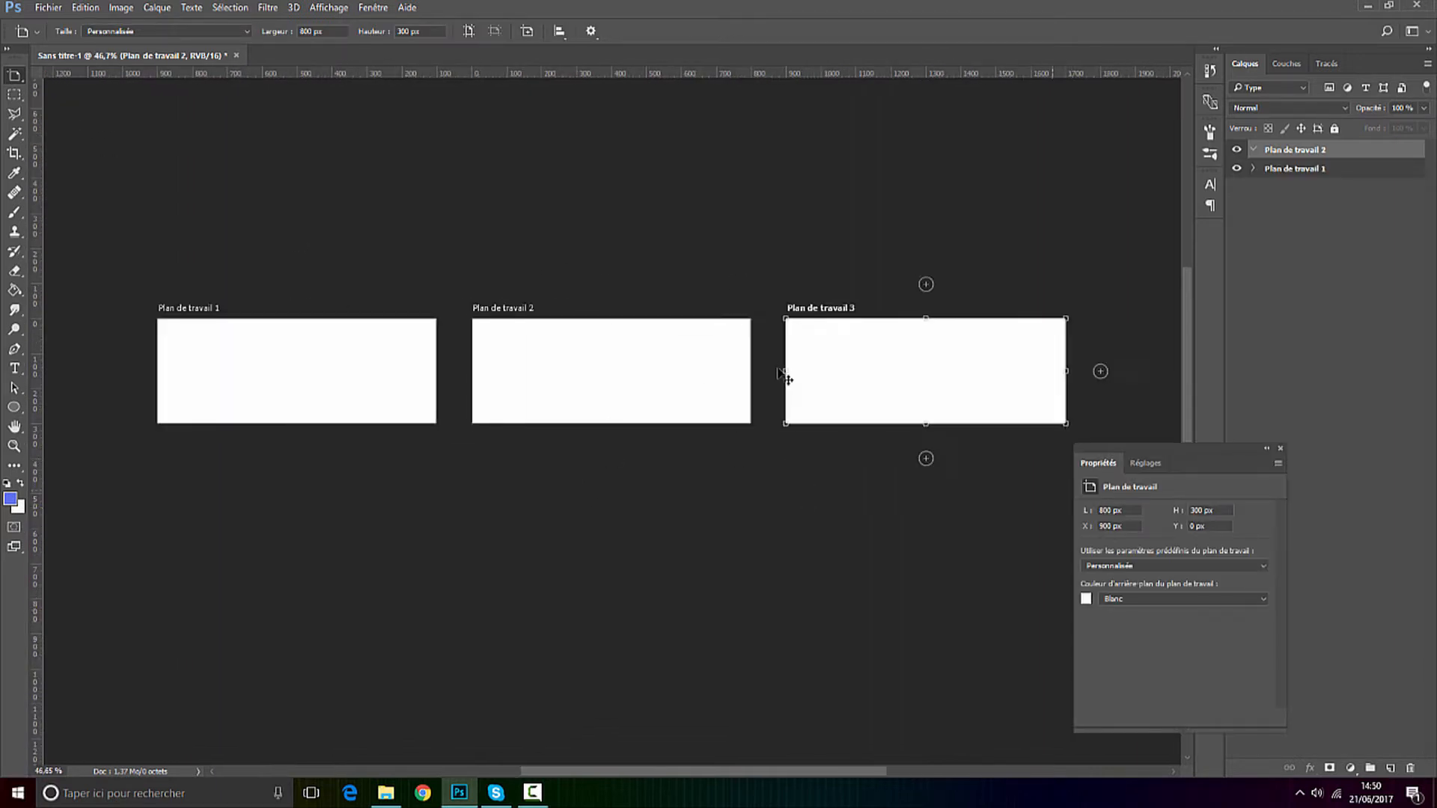
Add a second row of three artboards below the first row, working from right to left.
{"action": "left_click", "coordinate": [611, 458]}
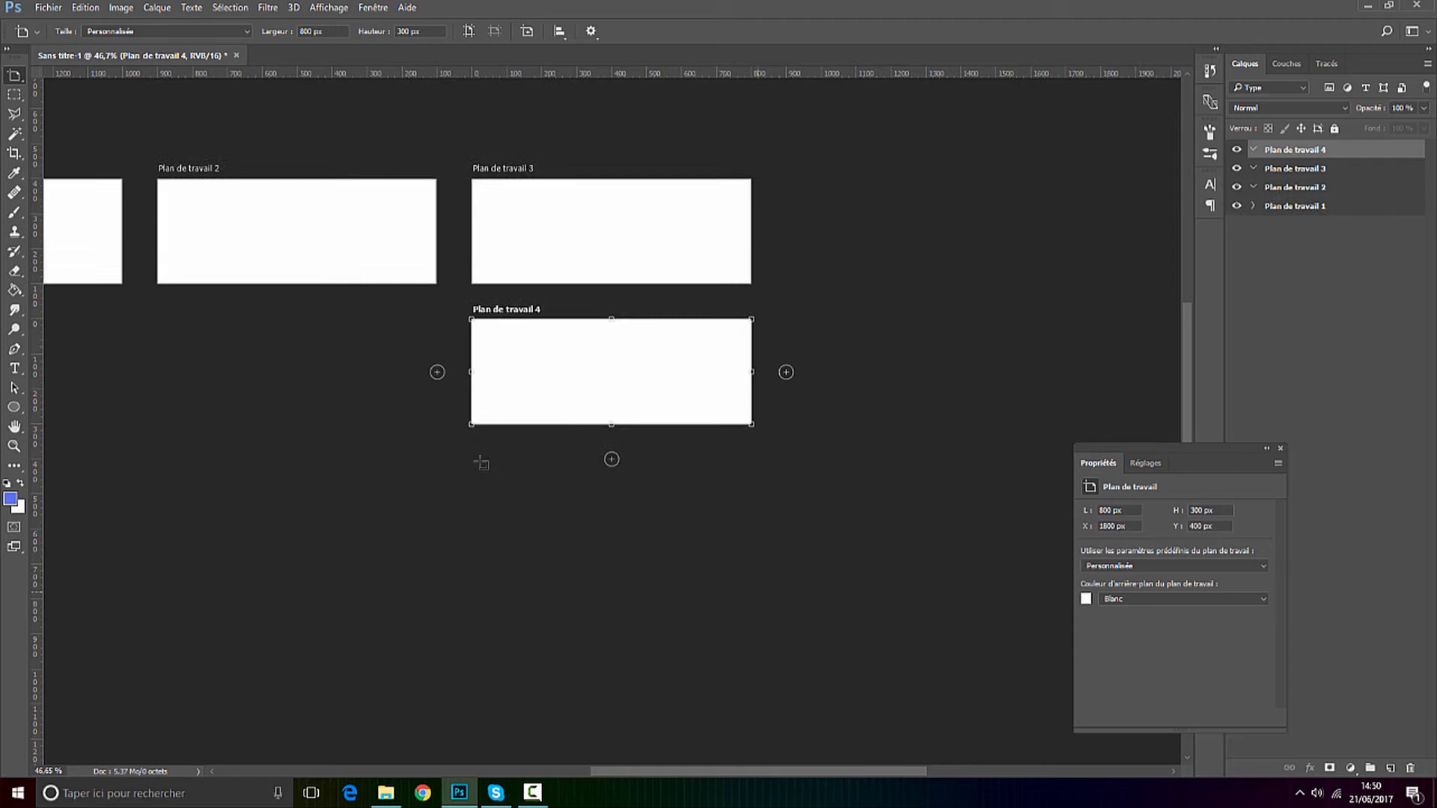
{"action": "left_click", "coordinate": [437, 371]}
{"action": "left_click", "coordinate": [438, 372]}
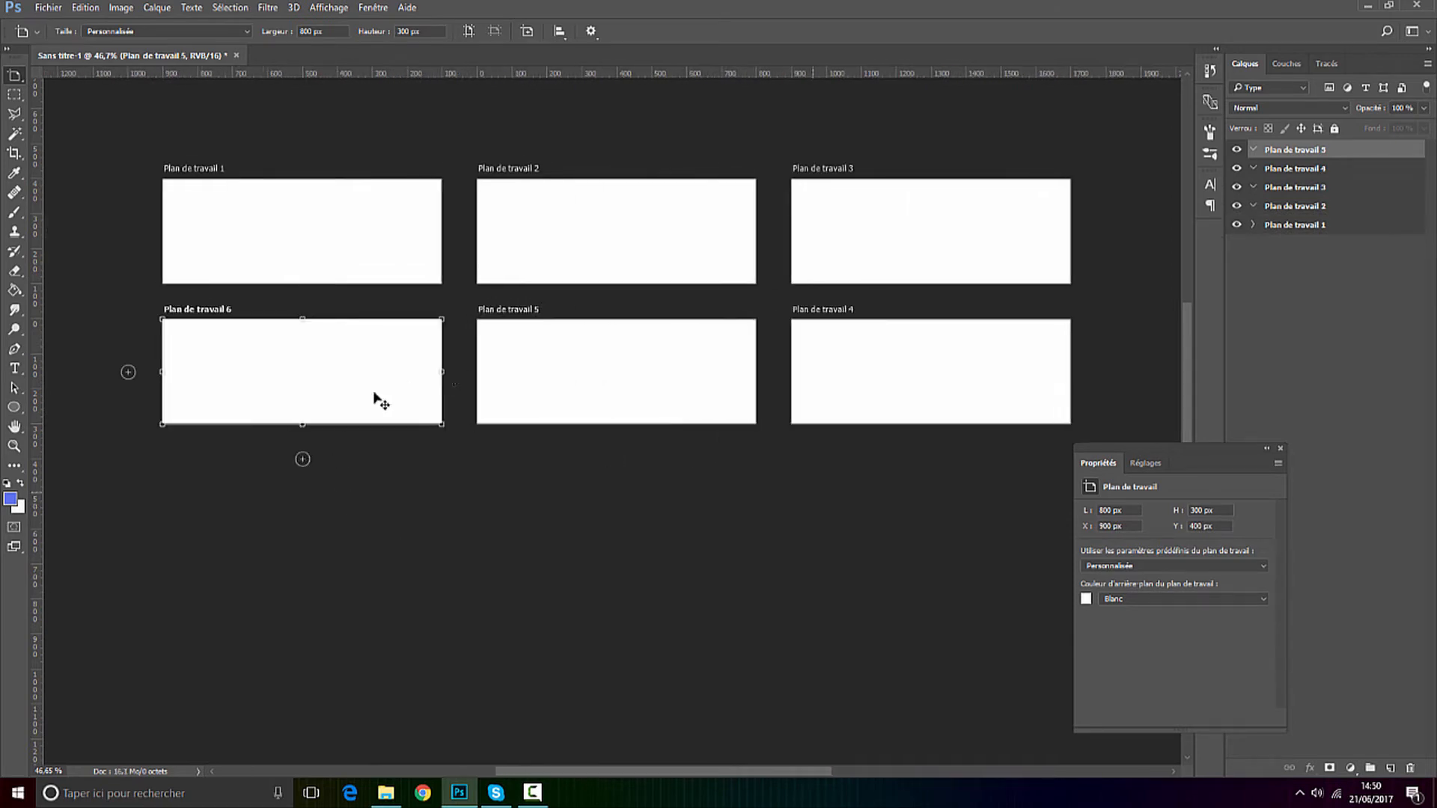
{"action": "left_click", "coordinate": [16, 74]}
{"action": "left_click", "coordinate": [60, 74]}
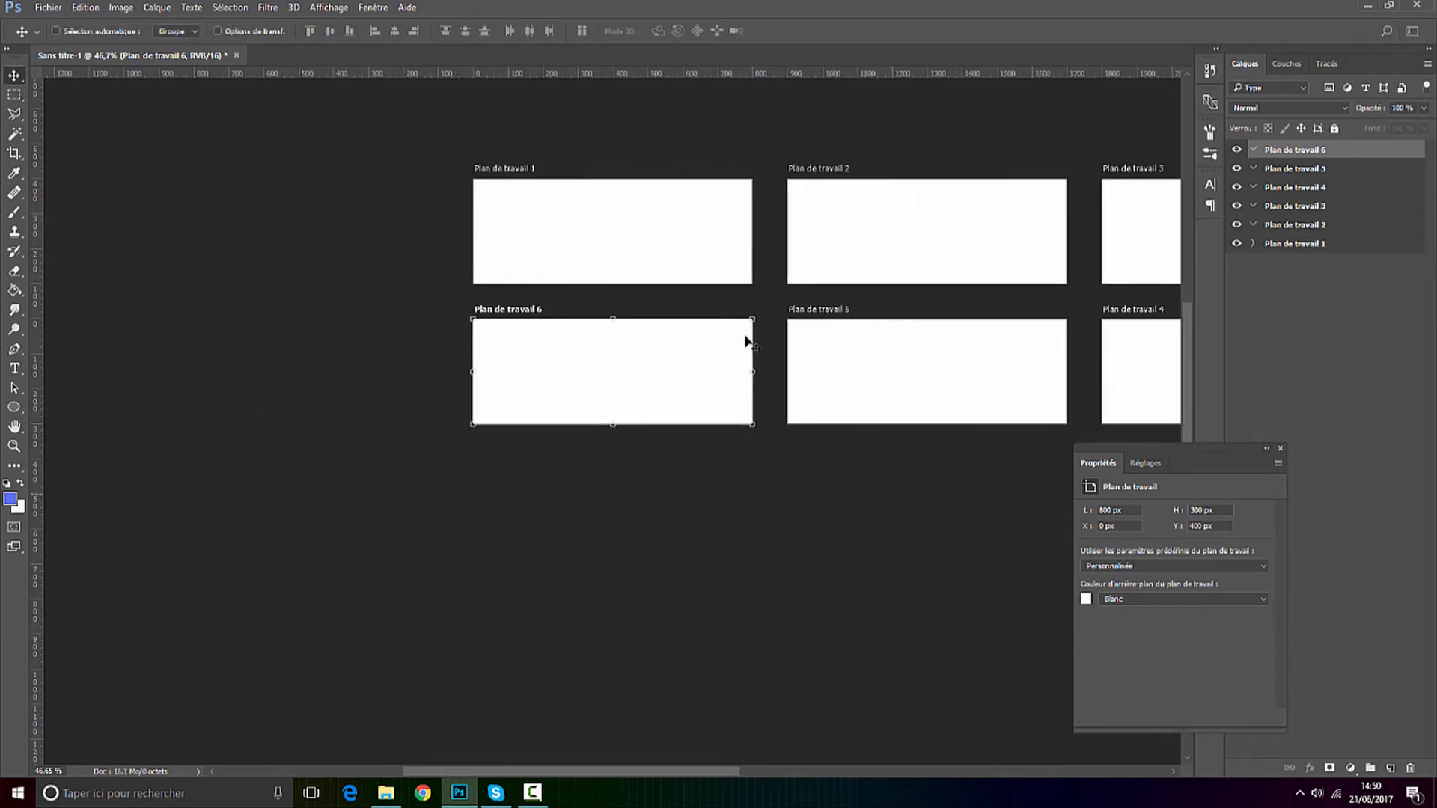
{"action": "scroll", "coordinate": [749, 339], "scroll_direction": "down", "scroll_amount": 2}
{"action": "scroll", "coordinate": [1091, 272], "scroll_direction": "up", "scroll_amount": 2}
{"action": "left_click_drag", "start_coordinate": [911, 224], "coordinate": [841, 252]}
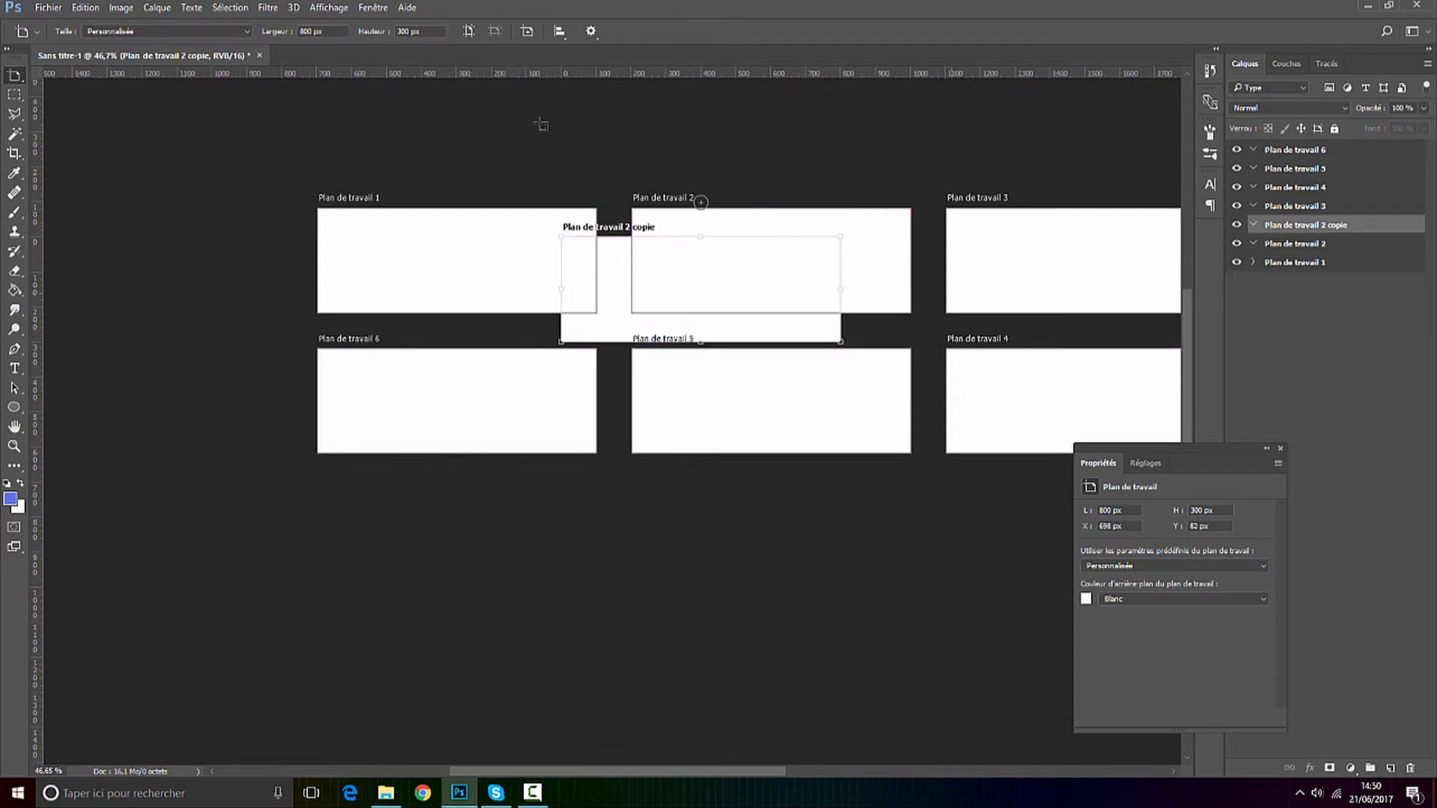
{"action": "key", "text": "ctrl+z"}
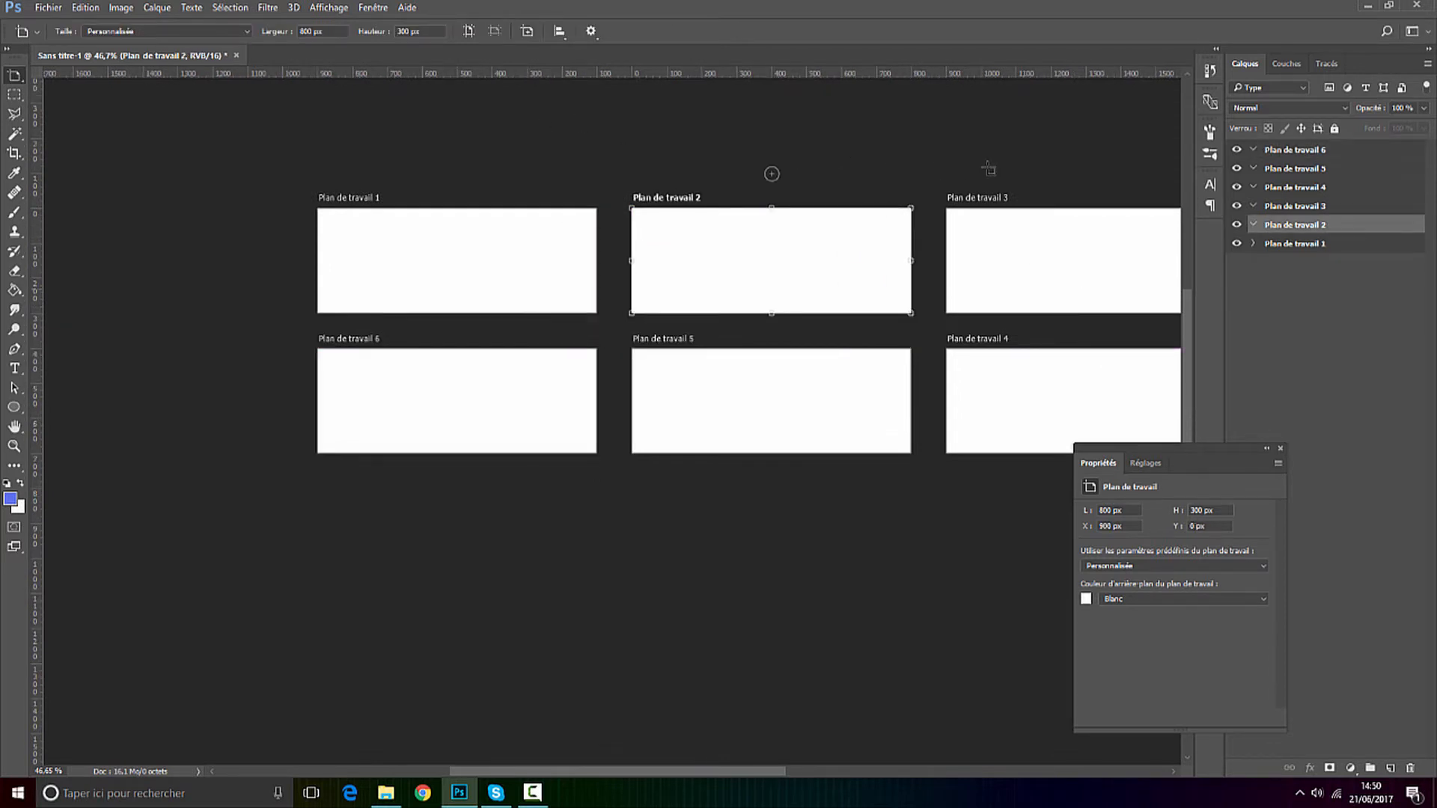
Close the floating artboard properties and collapse all the expanded artboard groups in the layer list.
{"action": "left_click_drag", "start_coordinate": [966, 155], "coordinate": [832, 170]}
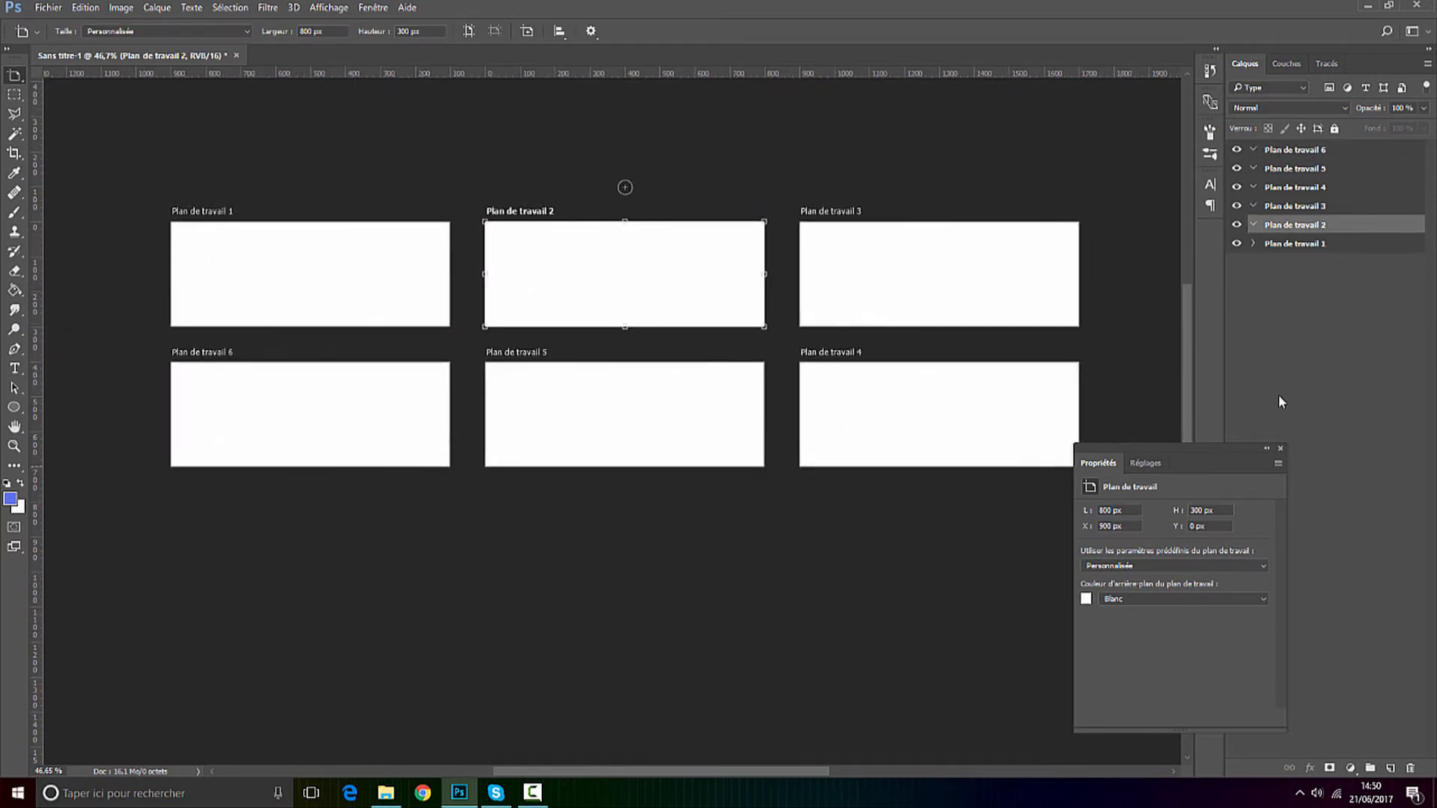
{"action": "left_click", "coordinate": [1281, 445]}
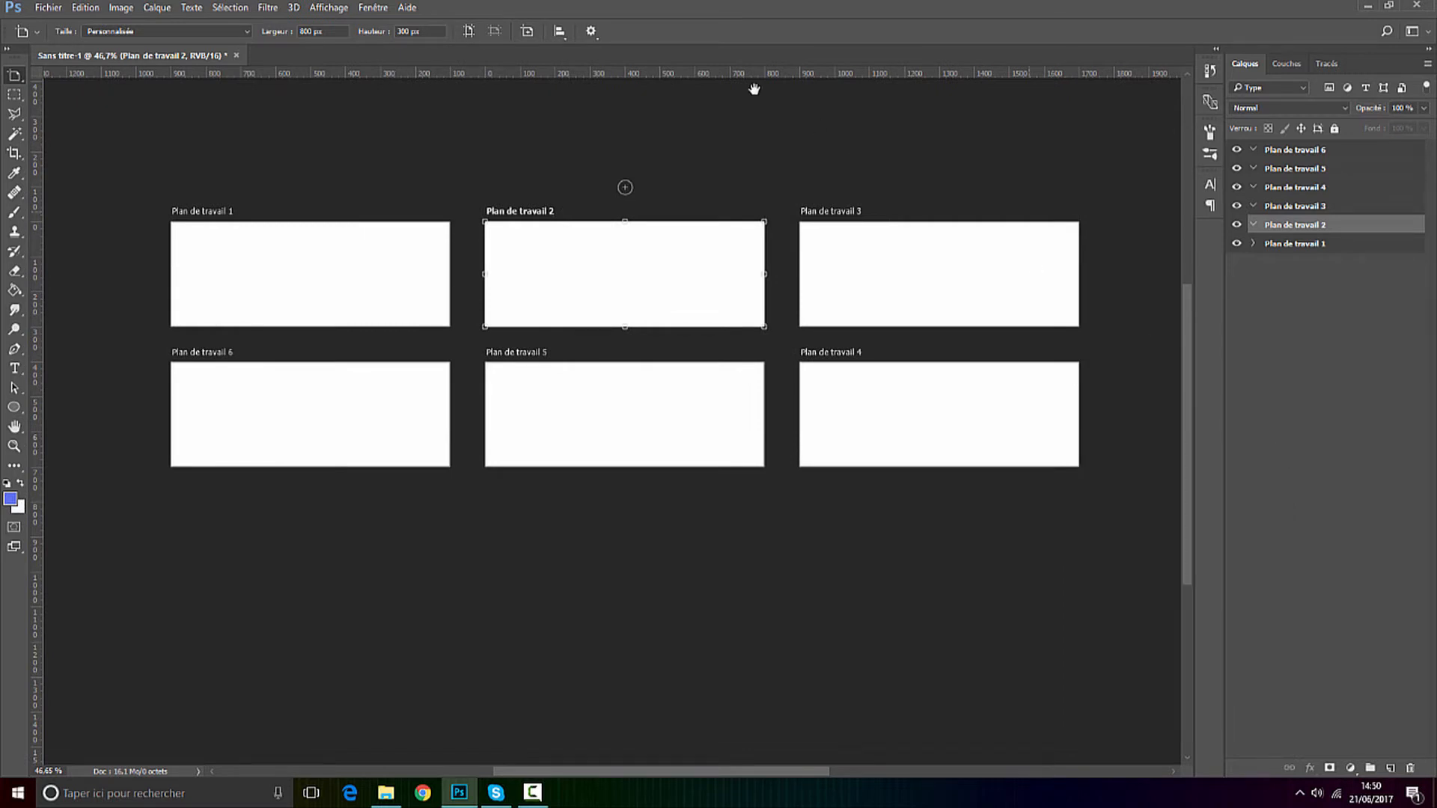
{"action": "left_click_drag", "start_coordinate": [750, 119], "coordinate": [774, 208]}
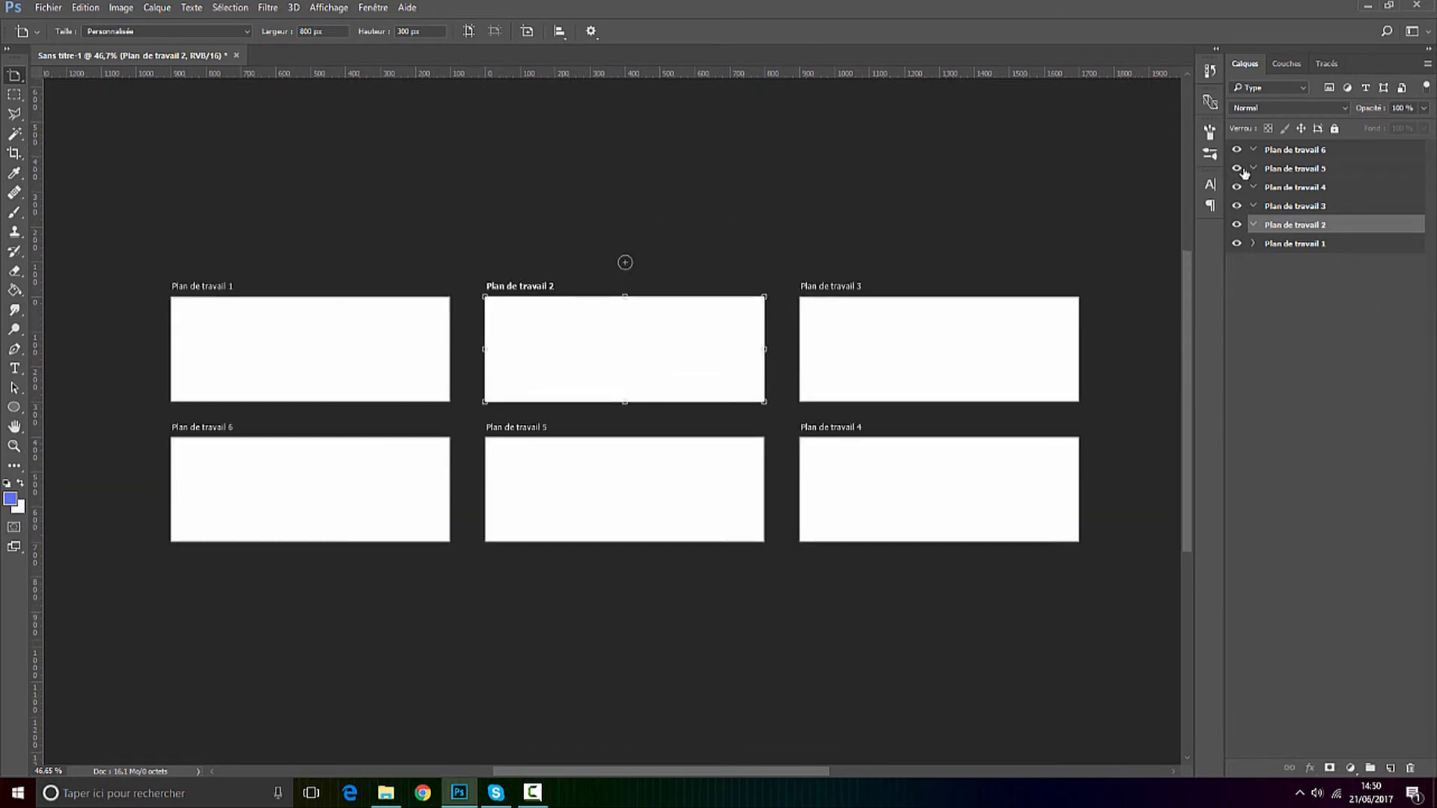
{"action": "left_click", "coordinate": [1253, 150]}
{"action": "left_click", "coordinate": [1253, 169]}
{"action": "left_click", "coordinate": [1253, 187]}
{"action": "left_click", "coordinate": [1253, 225]}
{"action": "left_click", "coordinate": [1303, 150]}
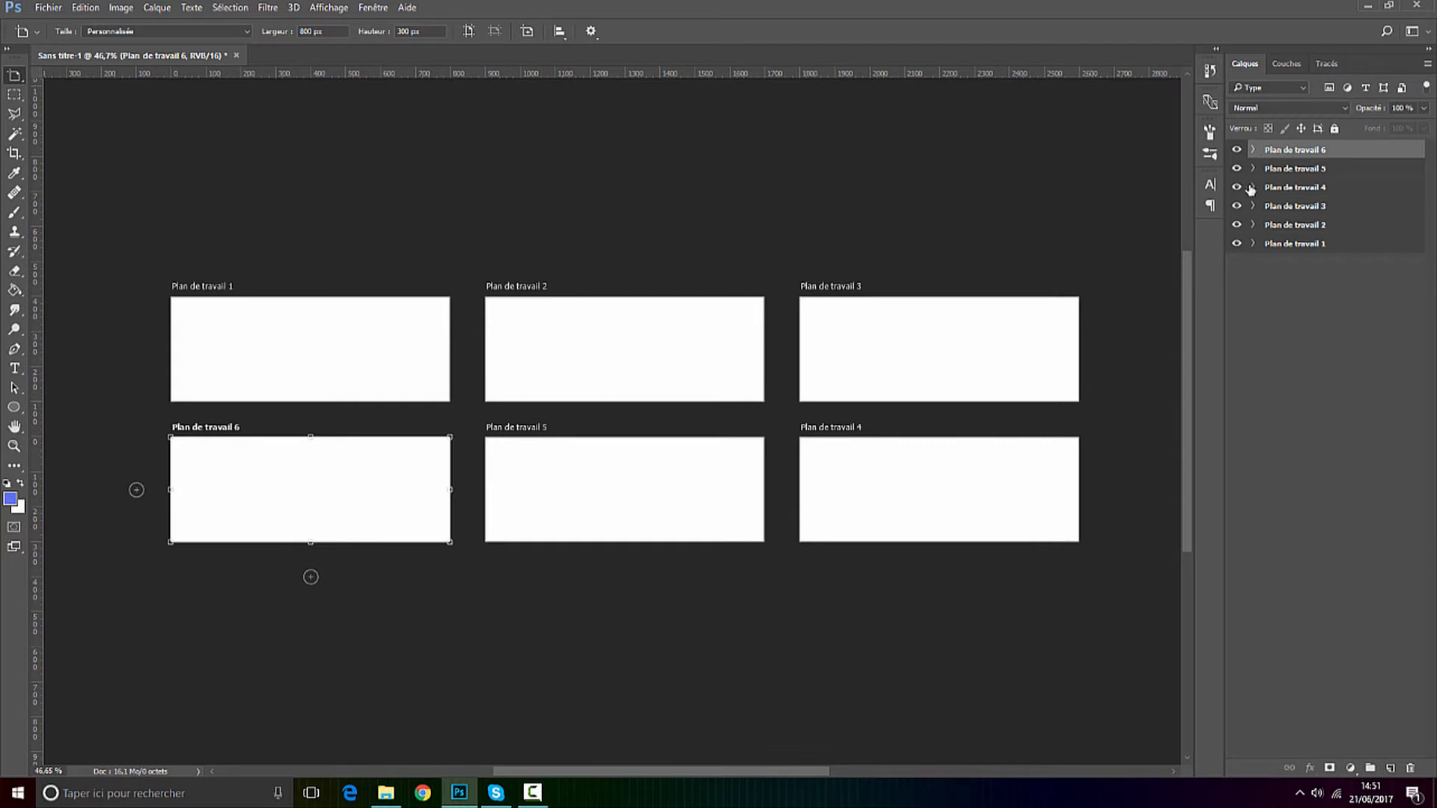
Rename artboards 1, 2 and 3 as Twitter, Youtube and Top donateur.
{"action": "left_click", "coordinate": [1281, 247]}
{"action": "double_click", "coordinate": [1280, 247]}
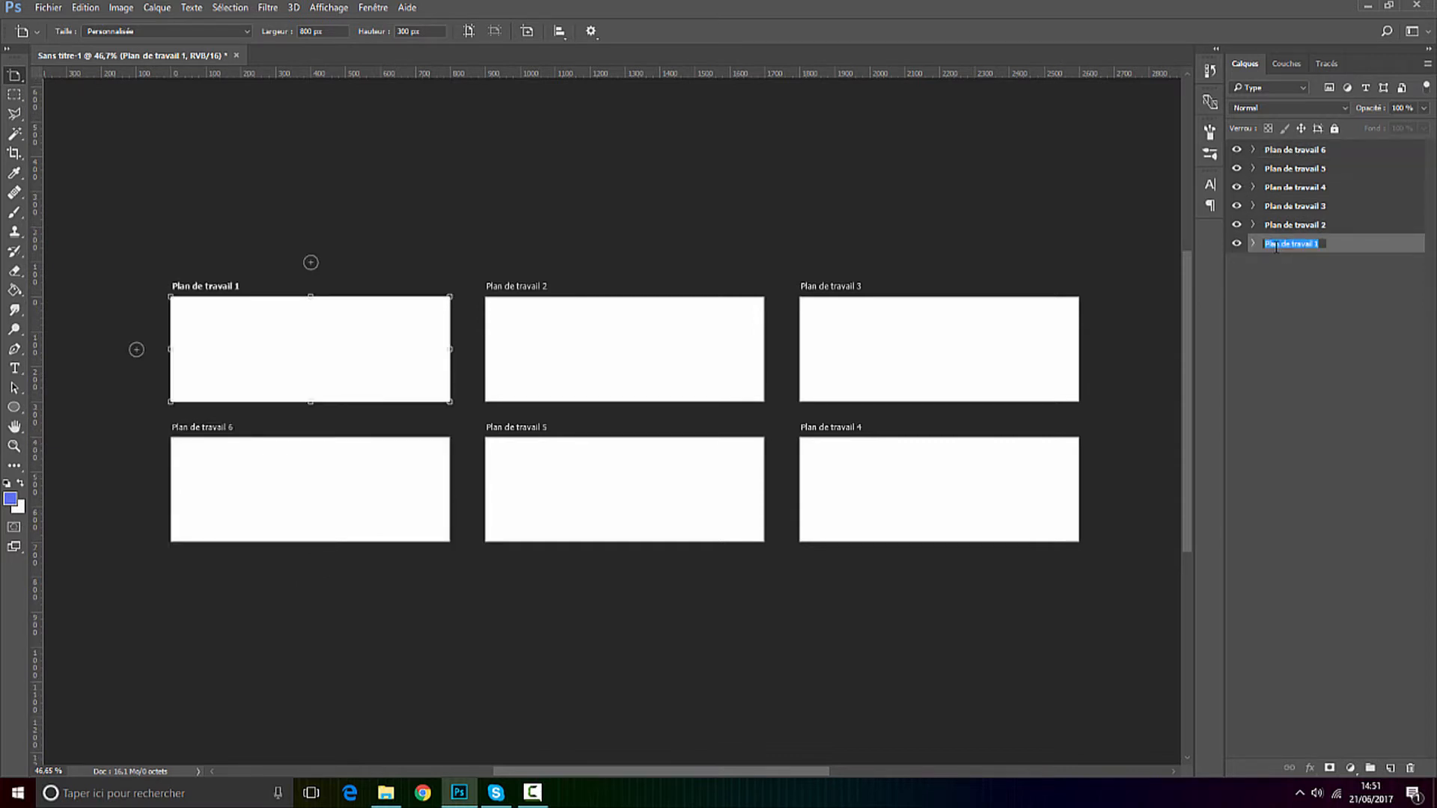
{"action": "type", "text": "Twitter"}
{"action": "double_click", "coordinate": [1291, 227]}
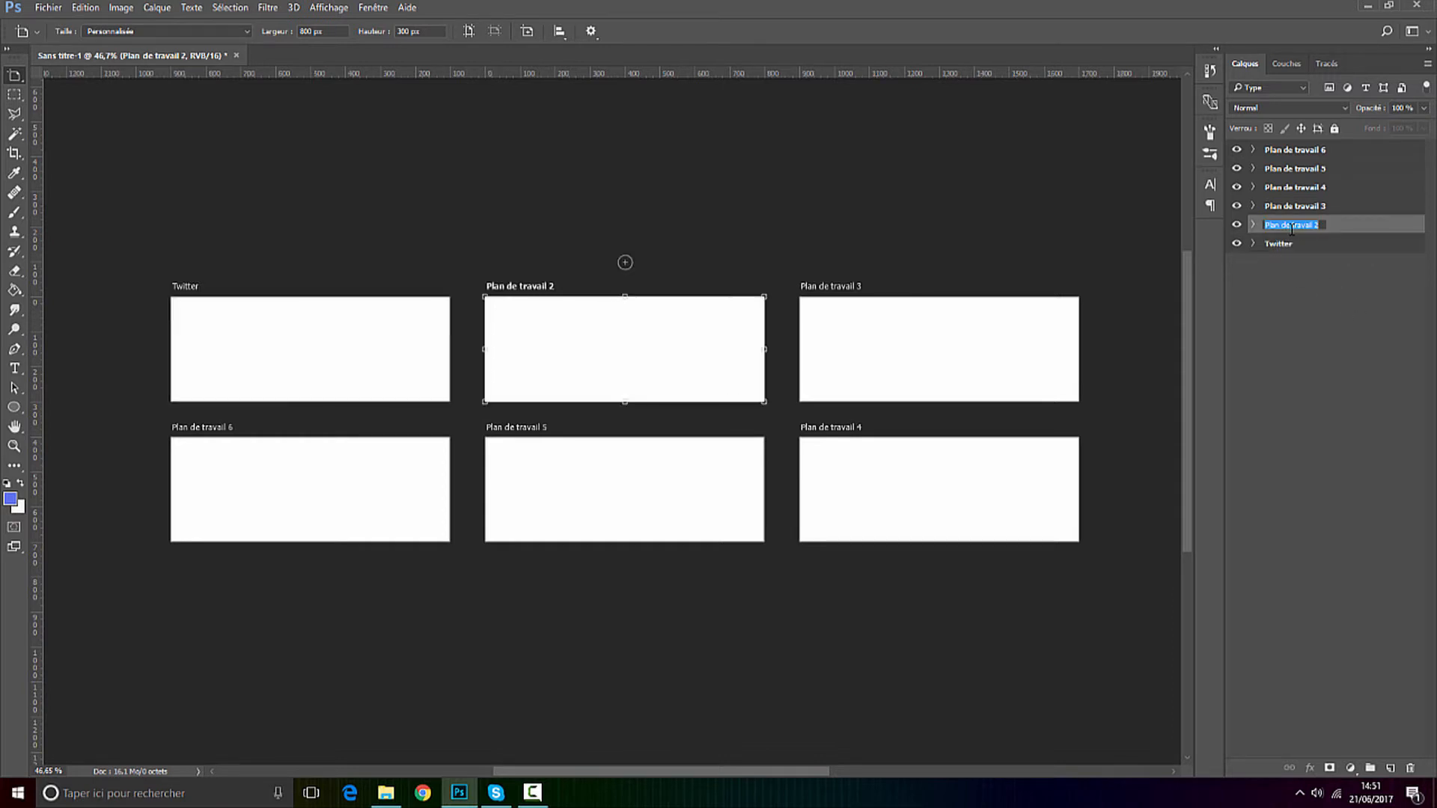
{"action": "type", "text": "Youtube"}
{"action": "double_click", "coordinate": [1291, 206]}
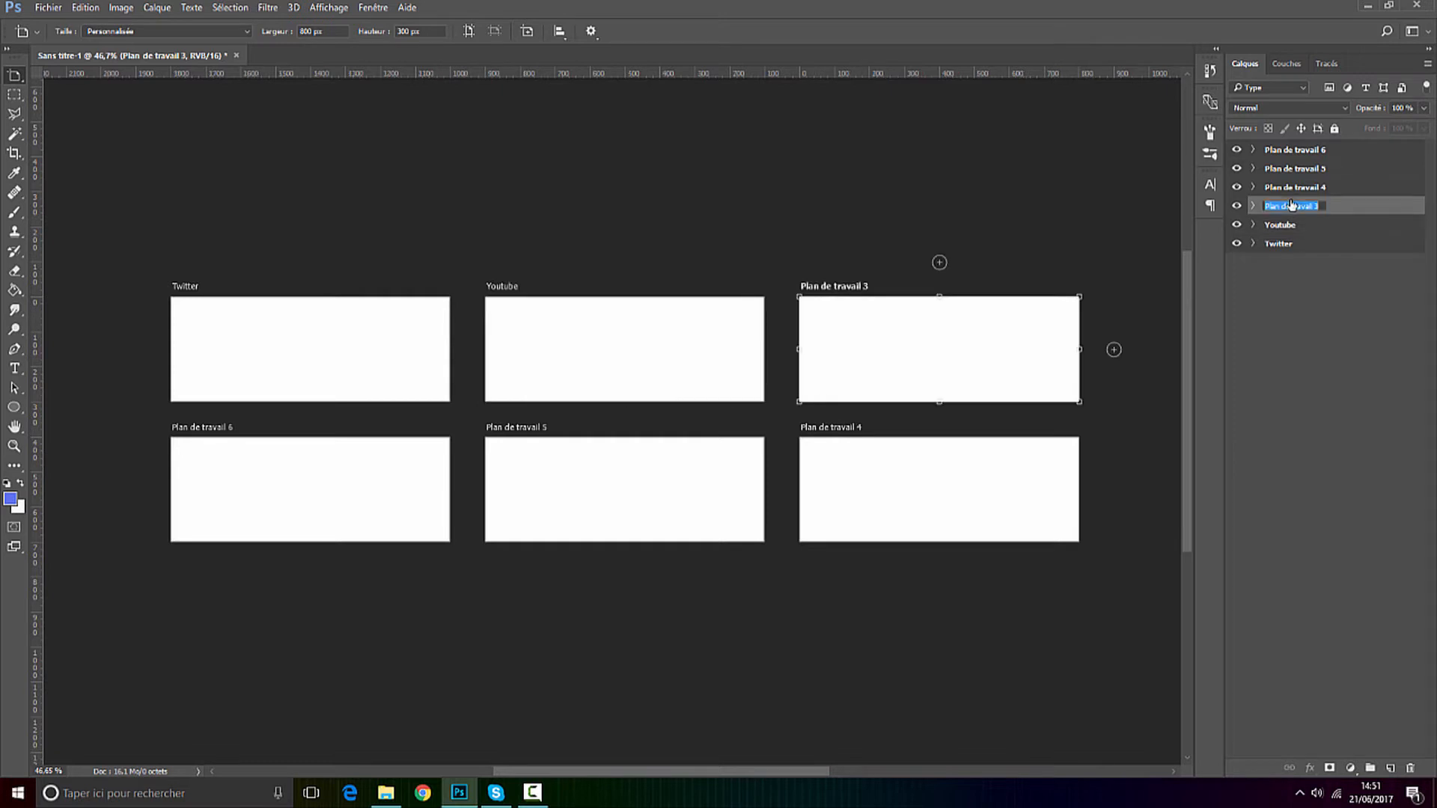
{"action": "type", "text": "D"}
{"action": "type", "text": "ur"}
Rename artboards 4, 5 and 6 as planning, mes jeux and Rules.
{"action": "double_click", "coordinate": [1294, 188]}
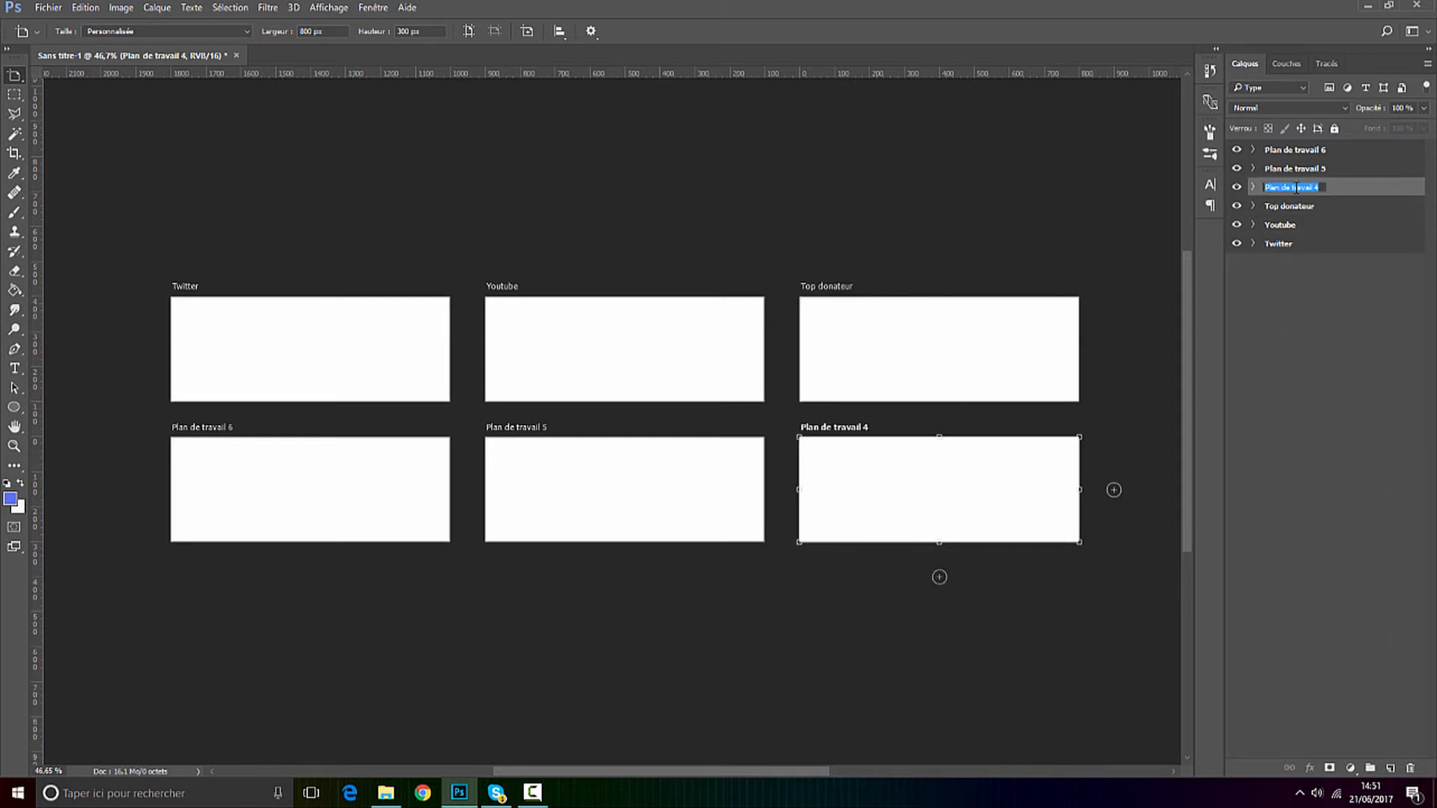
{"action": "type", "text": "planning"}
{"action": "left_click", "coordinate": [1265, 168]}
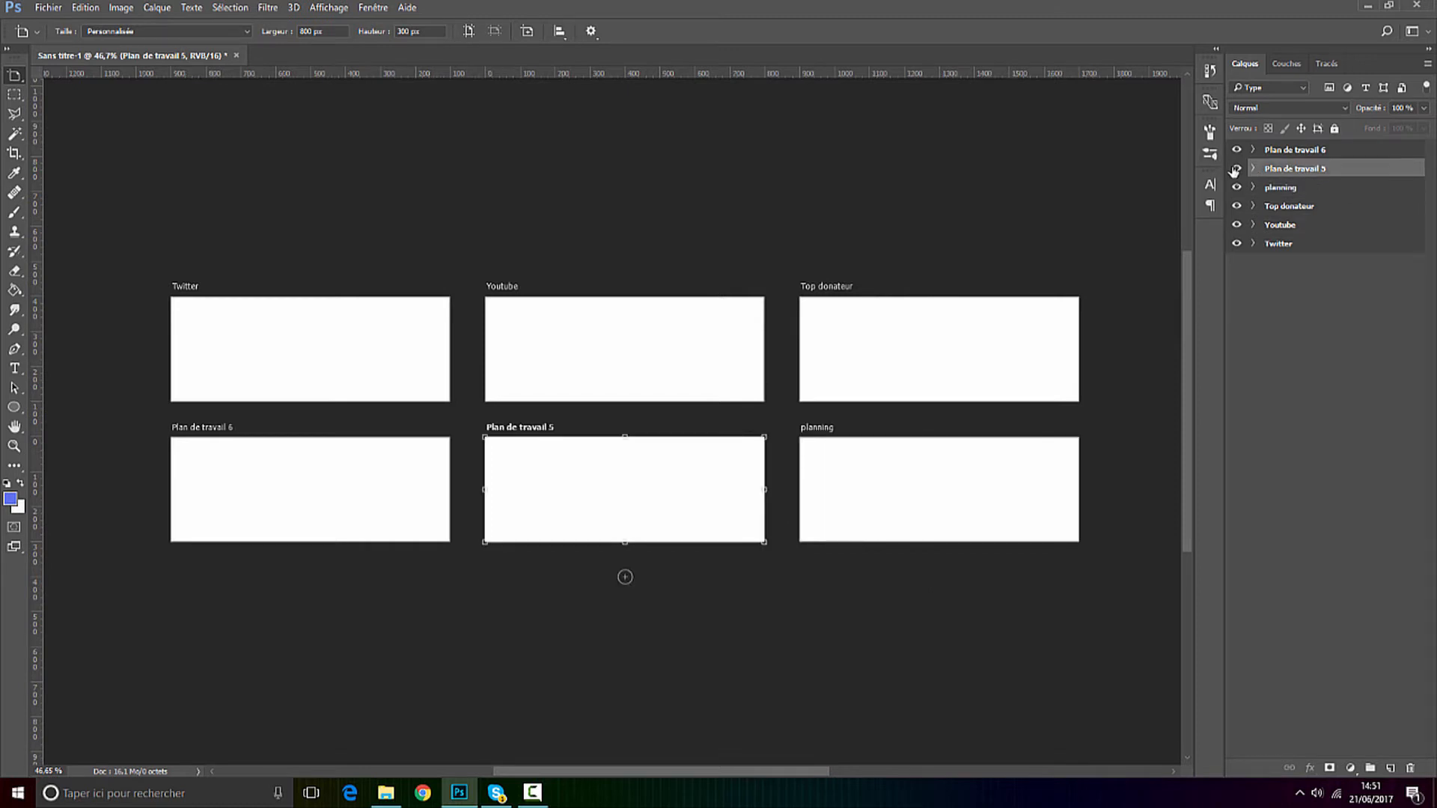
{"action": "left_click", "coordinate": [1236, 170]}
{"action": "left_click", "coordinate": [1236, 169]}
{"action": "double_click", "coordinate": [1304, 168]}
{"action": "type", "text": "mes jeux"}
{"action": "double_click", "coordinate": [1287, 148]}
{"action": "type", "text": "Ru"}
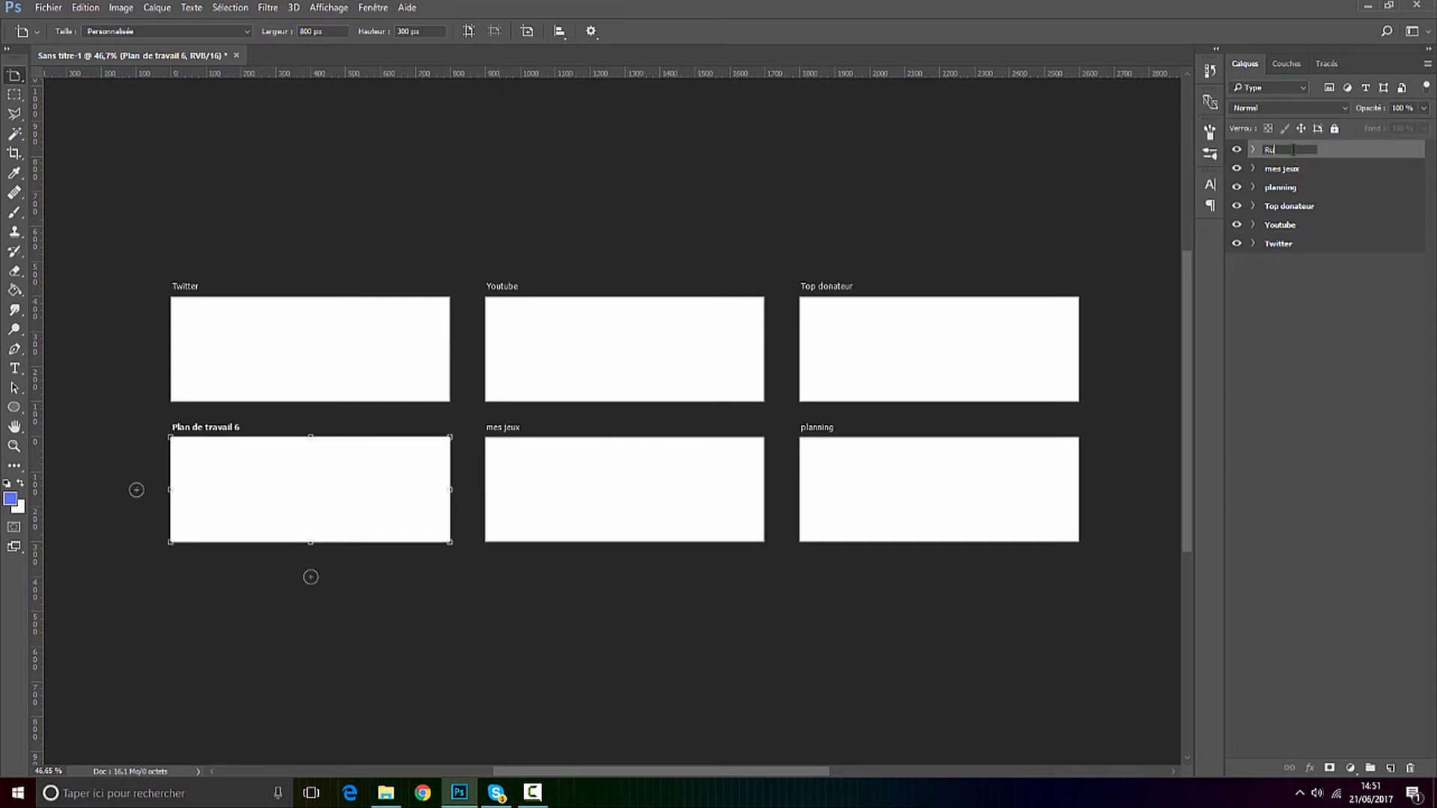
{"action": "type", "text": "les"}
{"action": "key", "text": "Return"}
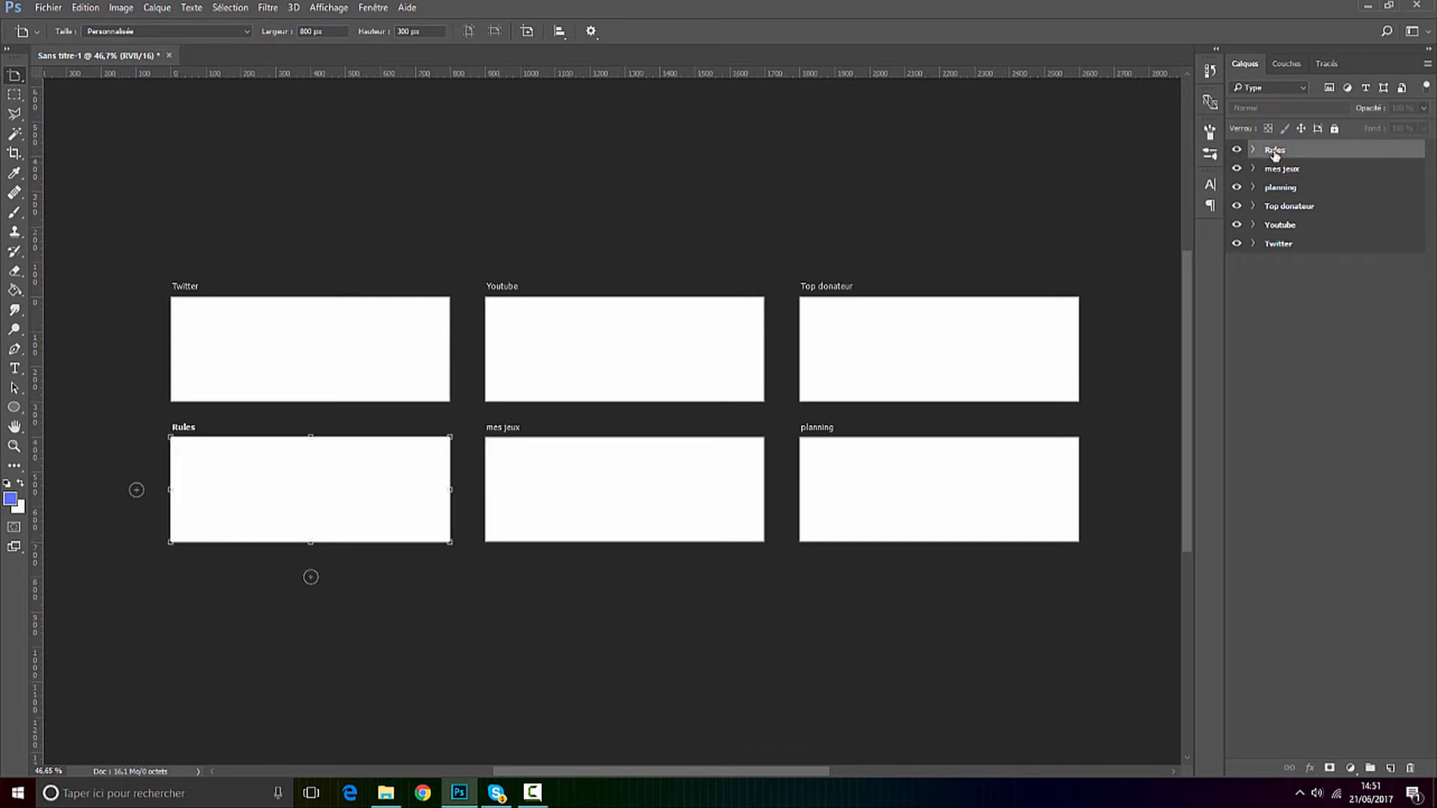
Colour-label the Rules artboard red, the mes jeux artboard orange and the planning artboard yellow.
{"action": "right_click", "coordinate": [1273, 150]}
{"action": "left_click", "coordinate": [1276, 562]}
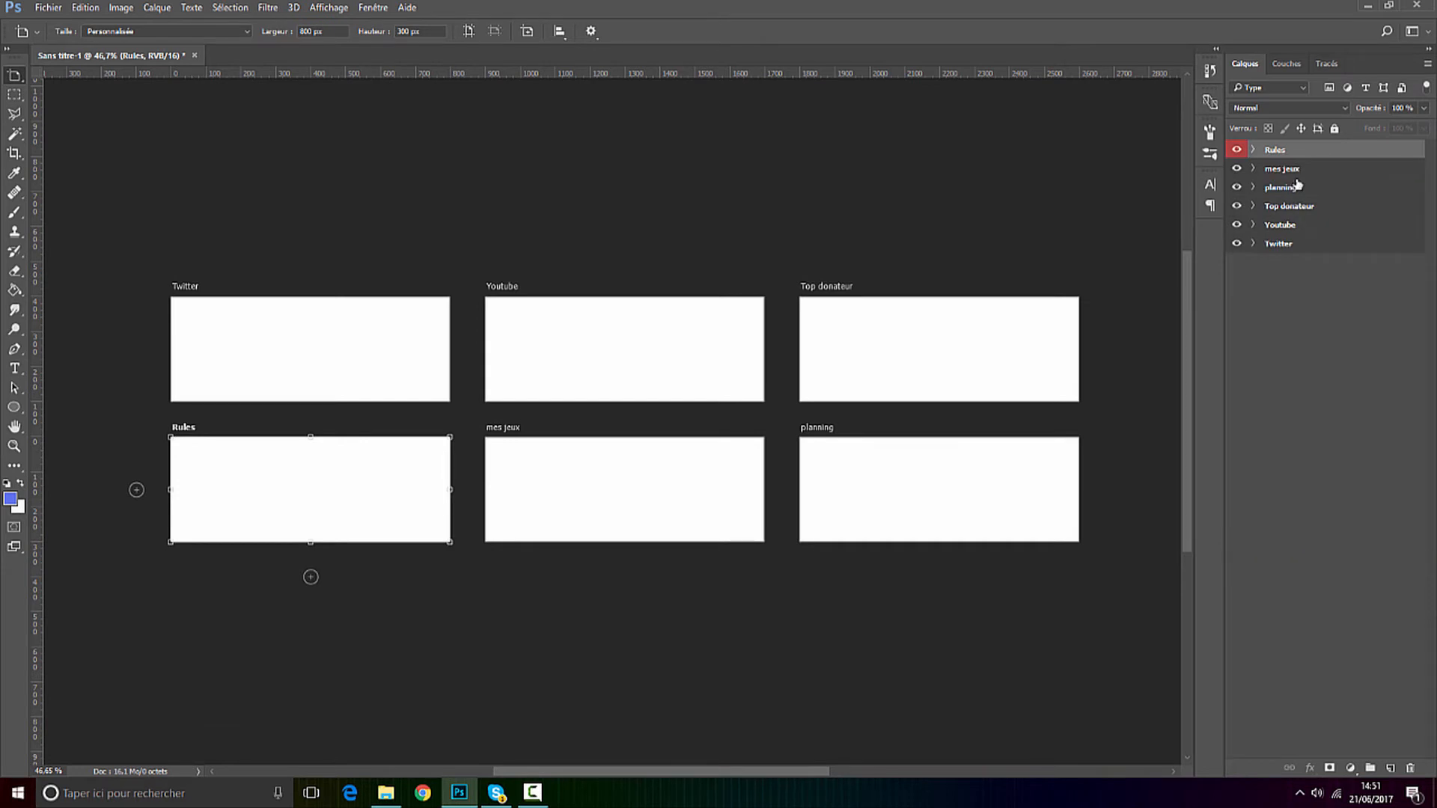
{"action": "left_click", "coordinate": [1286, 168]}
{"action": "right_click", "coordinate": [1286, 169]}
{"action": "left_click", "coordinate": [1291, 598]}
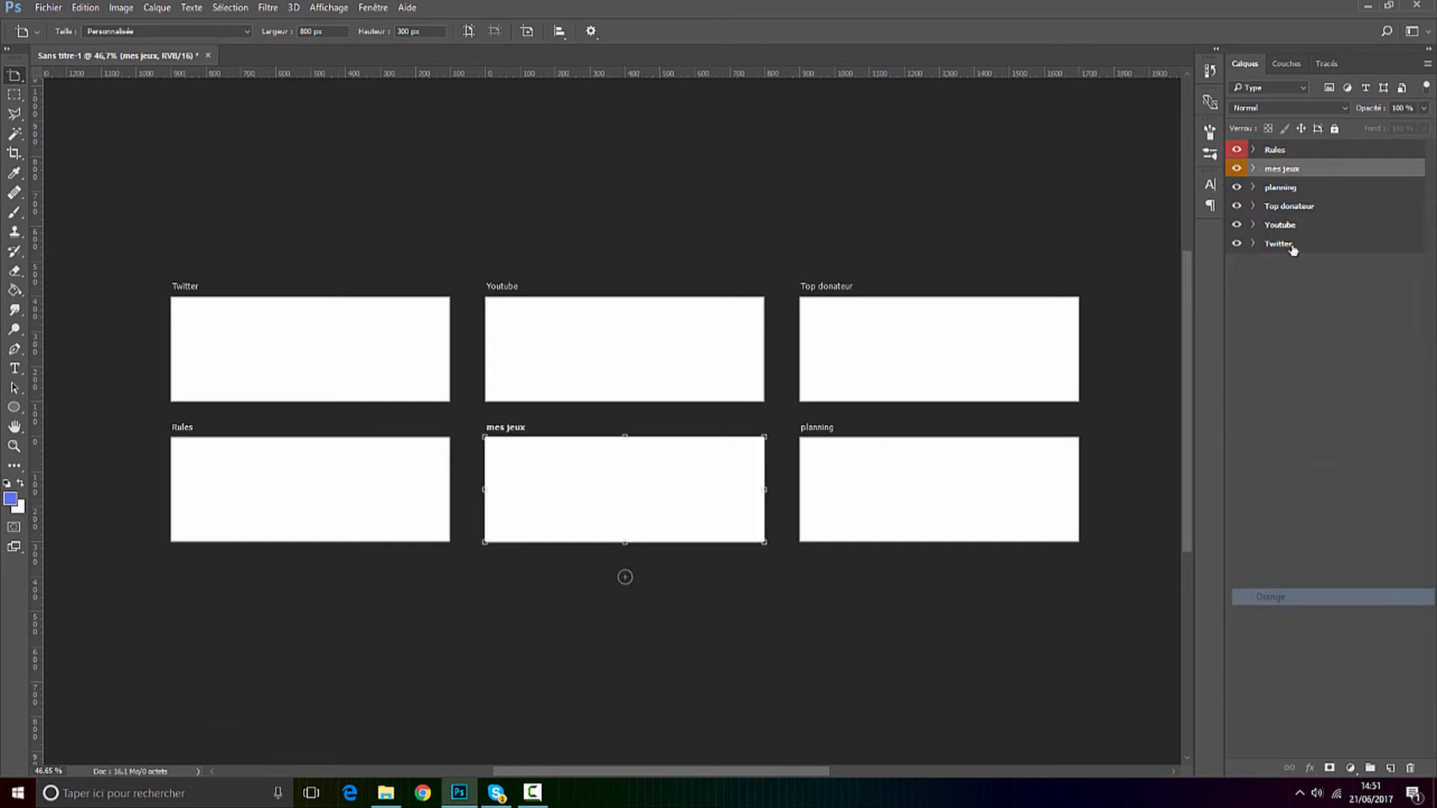
{"action": "left_click", "coordinate": [1286, 187]}
{"action": "right_click", "coordinate": [1286, 187]}
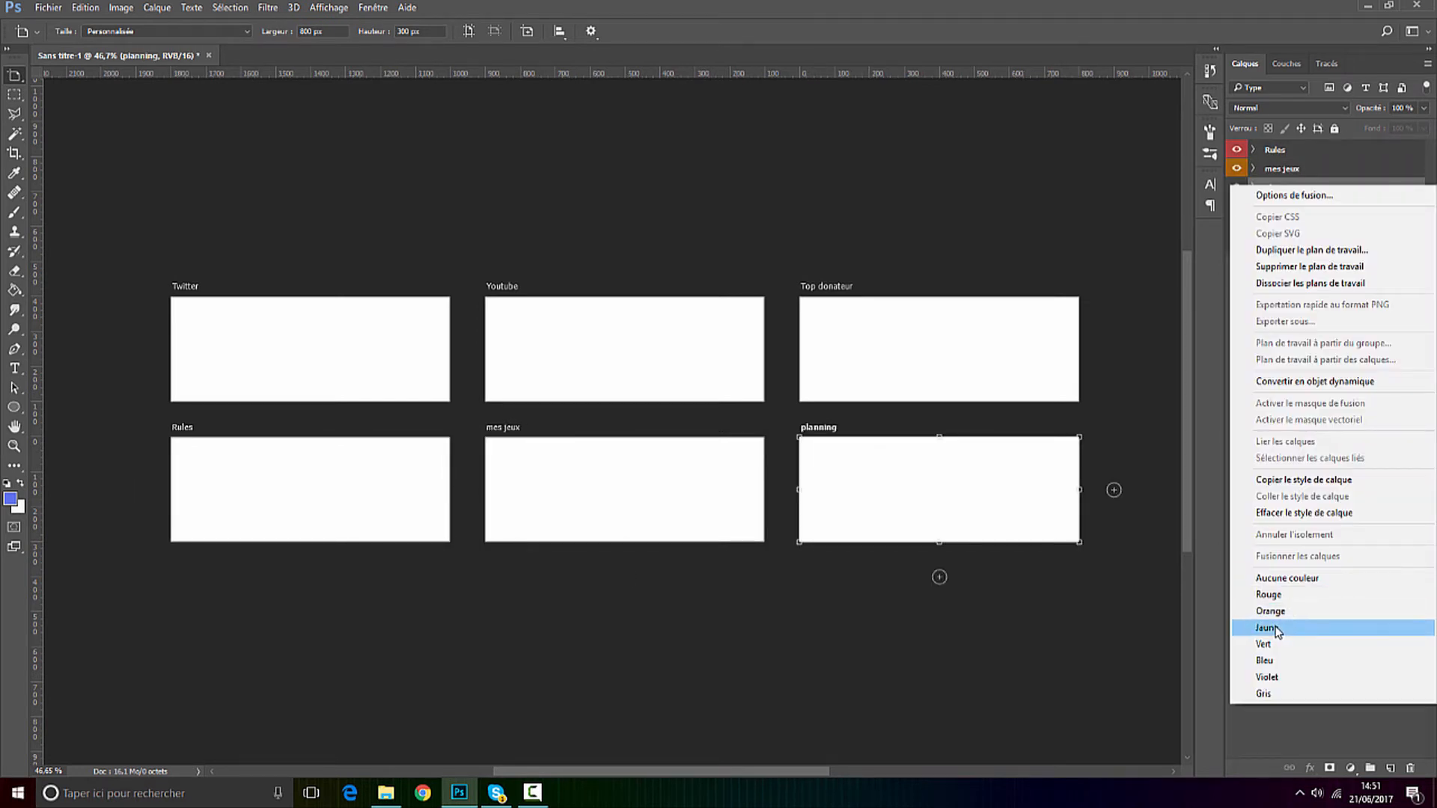
{"action": "left_click", "coordinate": [1267, 627]}
Colour-label the Top donateur artboard green, Youtube blue and Twitter violet, then deselect all artboards.
{"action": "left_click", "coordinate": [1294, 206]}
{"action": "right_click", "coordinate": [1293, 206]}
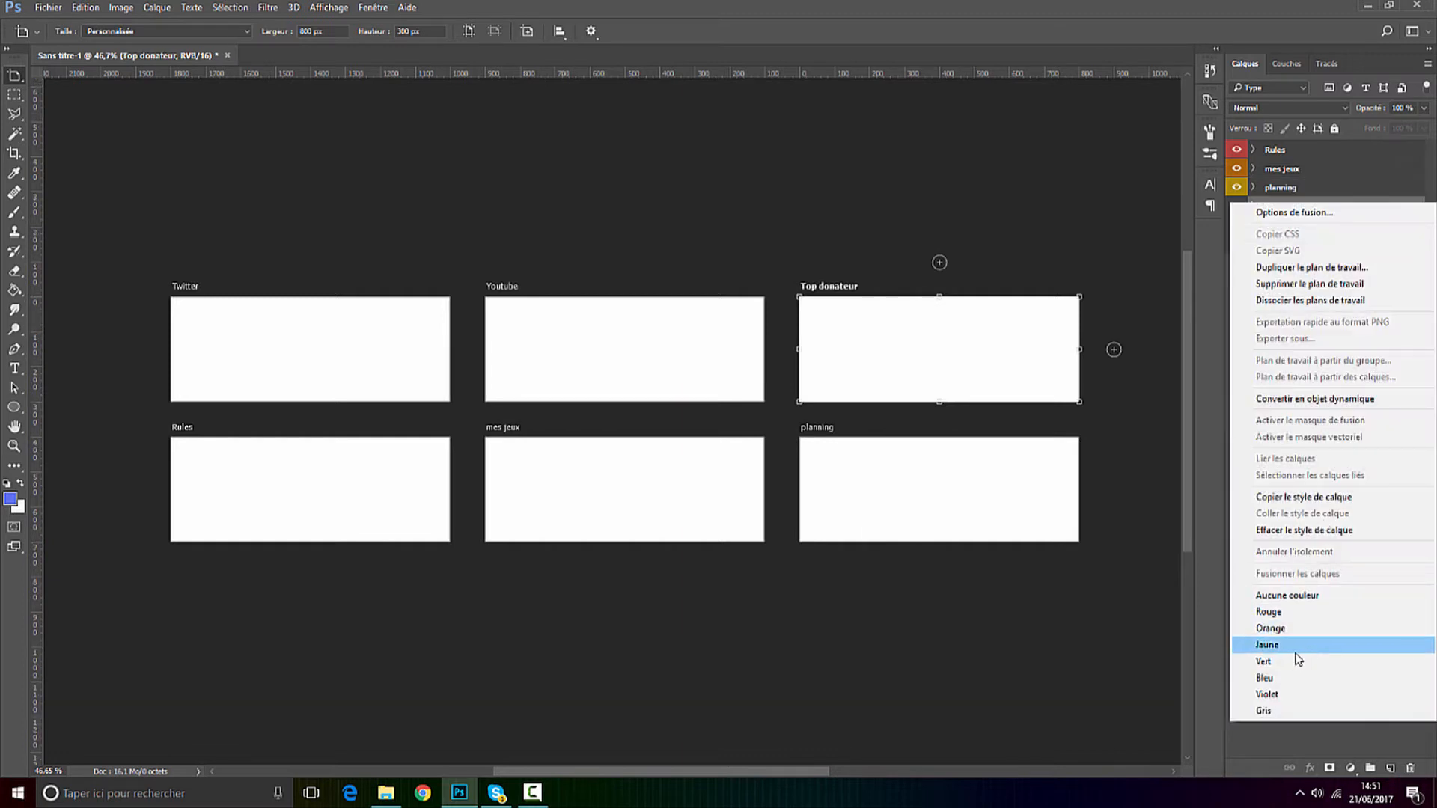
{"action": "left_click", "coordinate": [1293, 659]}
{"action": "left_click", "coordinate": [1271, 228]}
{"action": "right_click", "coordinate": [1270, 232]}
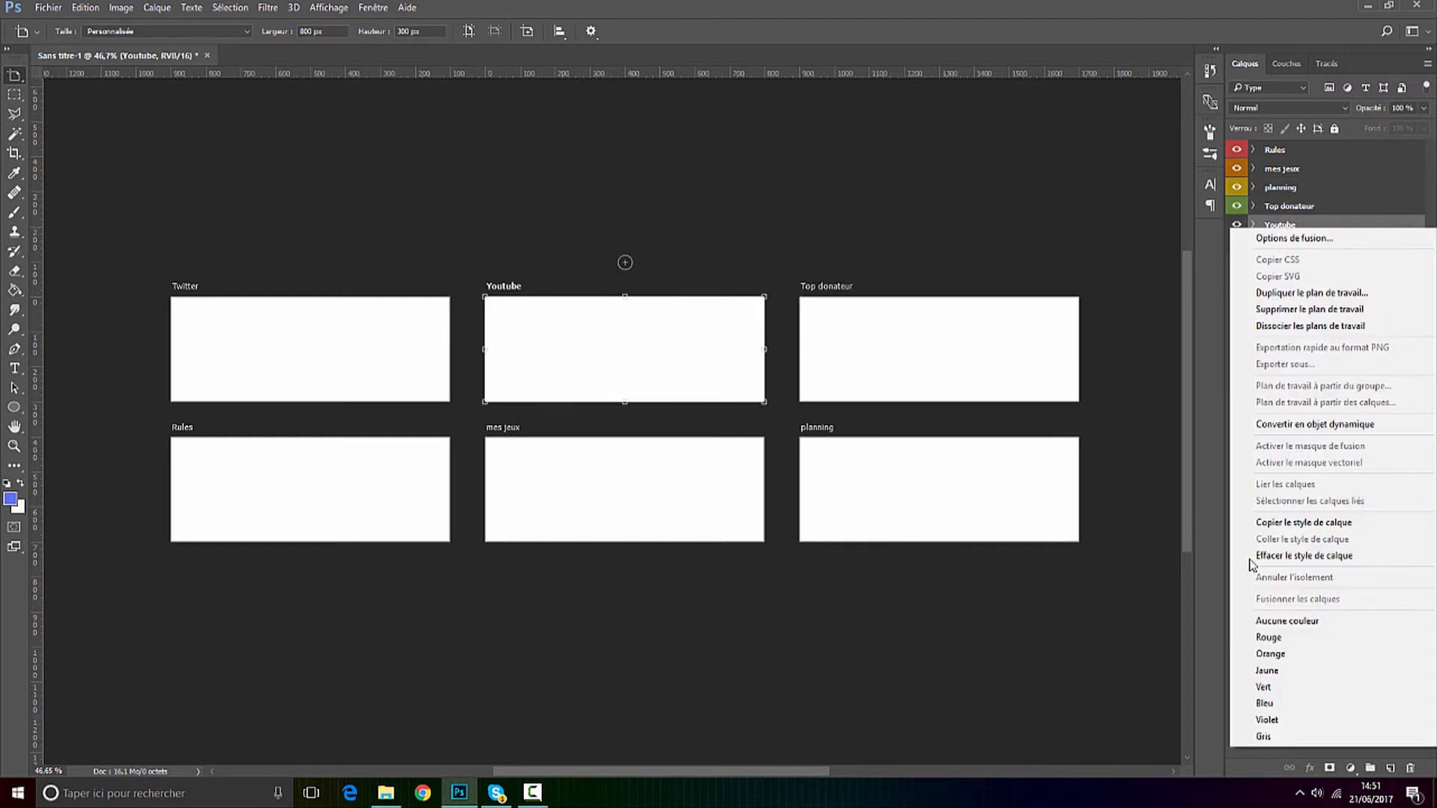
{"action": "left_click", "coordinate": [1265, 702]}
{"action": "left_click", "coordinate": [1305, 244]}
{"action": "right_click", "coordinate": [1304, 244]}
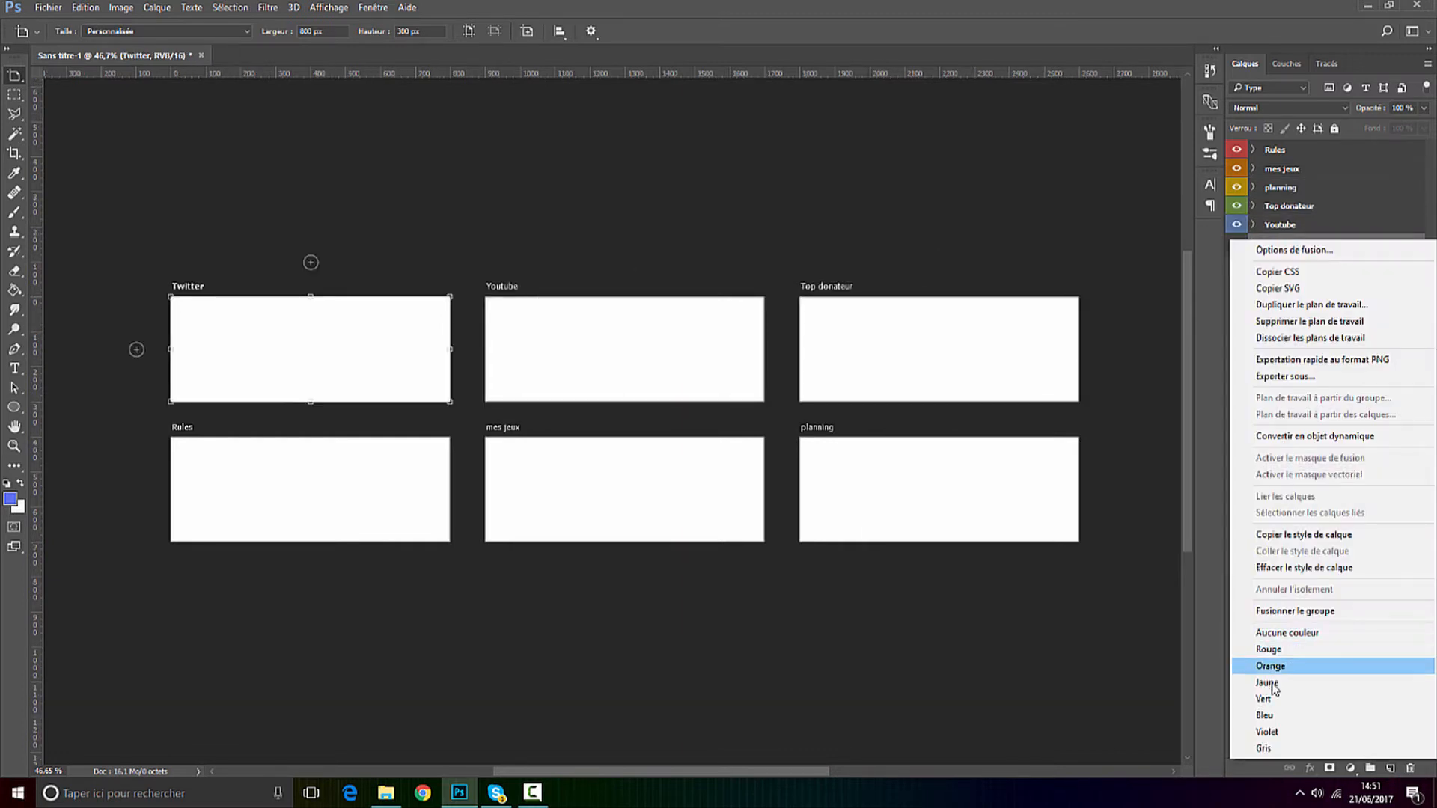
{"action": "left_click", "coordinate": [1267, 729]}
{"action": "left_click", "coordinate": [1318, 553]}
Fill a new layer inside the Twitter artboard with the blue foreground colour #6073f3 using the Paint Bucket.
{"action": "scroll", "coordinate": [946, 471], "scroll_direction": "down", "scroll_amount": 3}
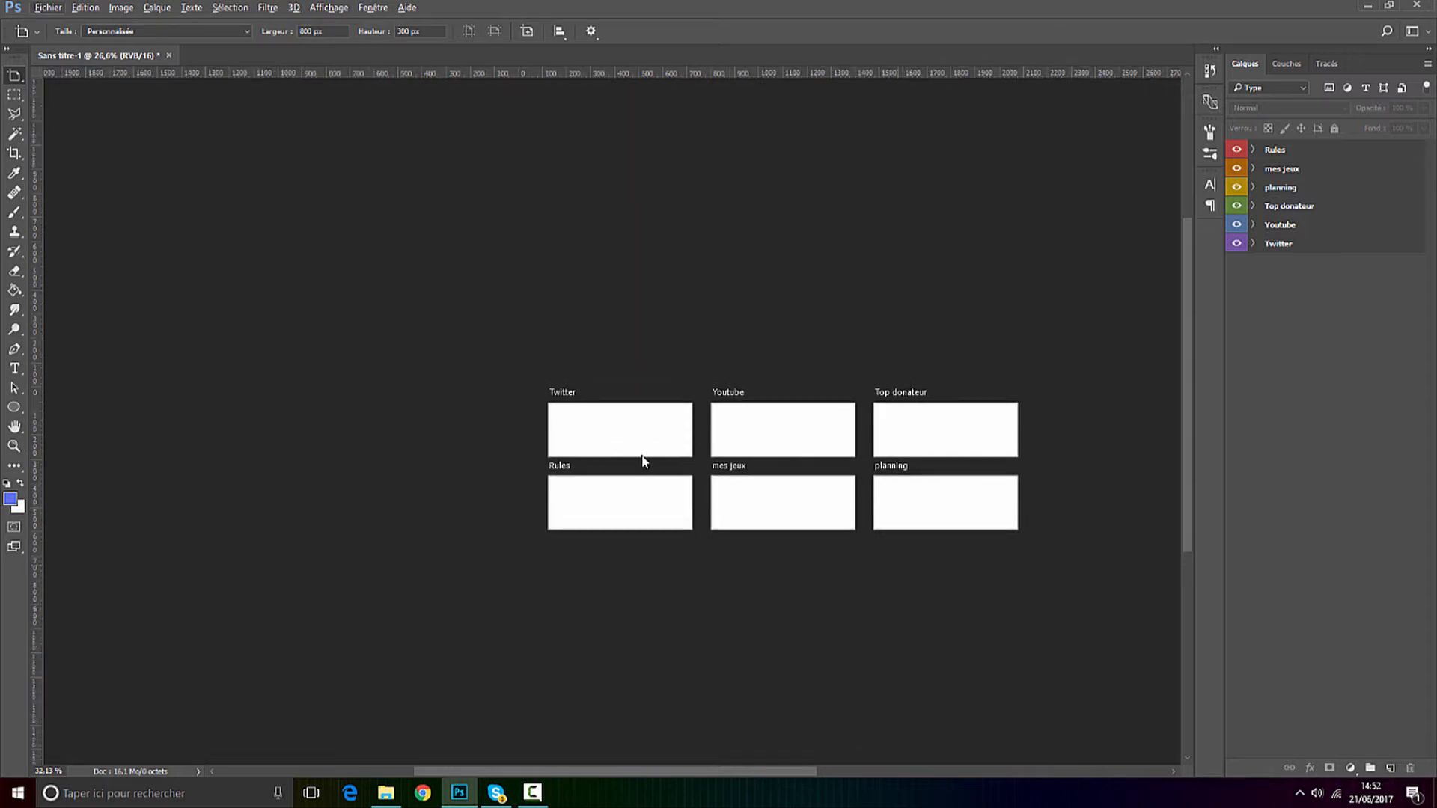
{"action": "scroll", "coordinate": [592, 412], "scroll_direction": "up", "scroll_amount": 5}
{"action": "left_click", "coordinate": [1274, 247]}
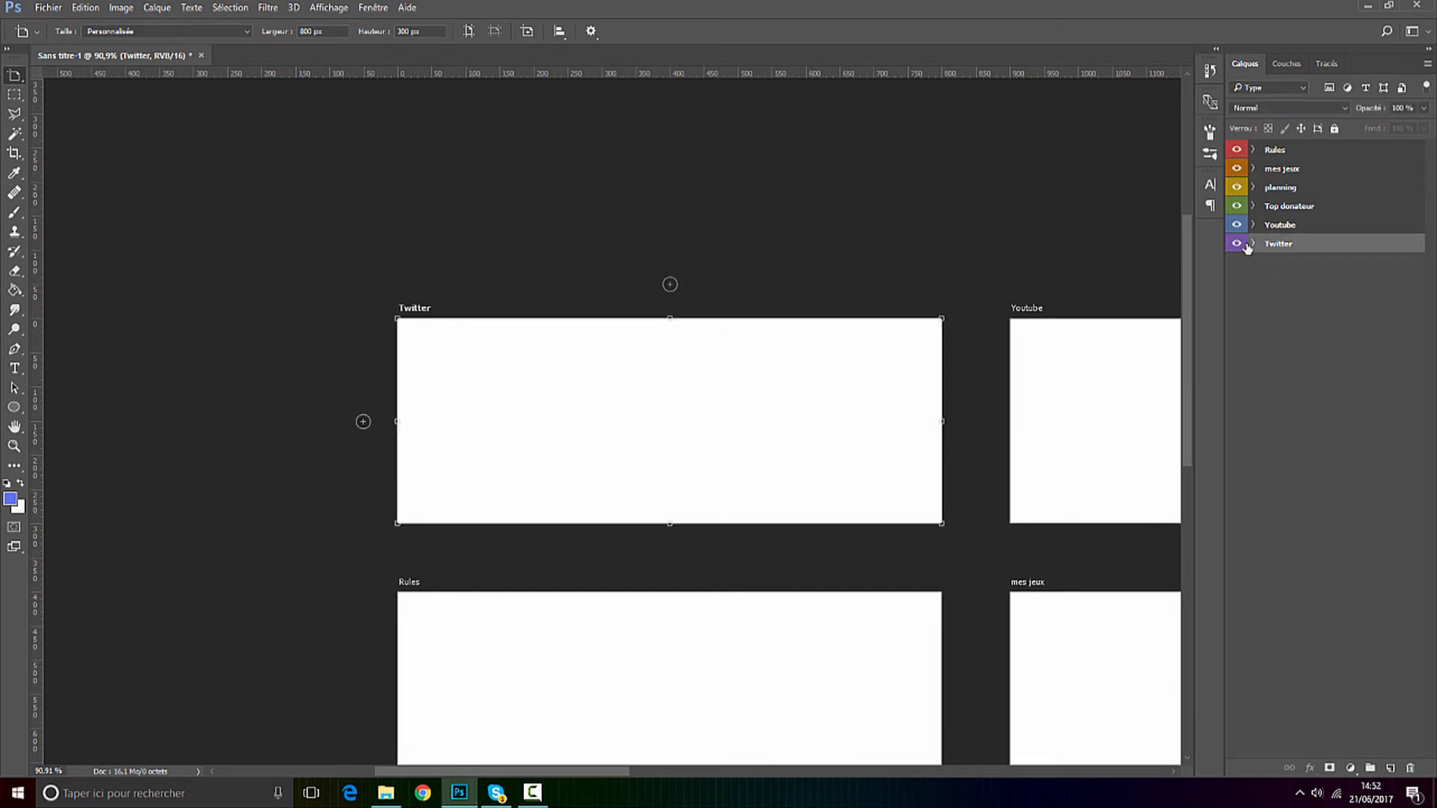
{"action": "left_click", "coordinate": [1253, 243]}
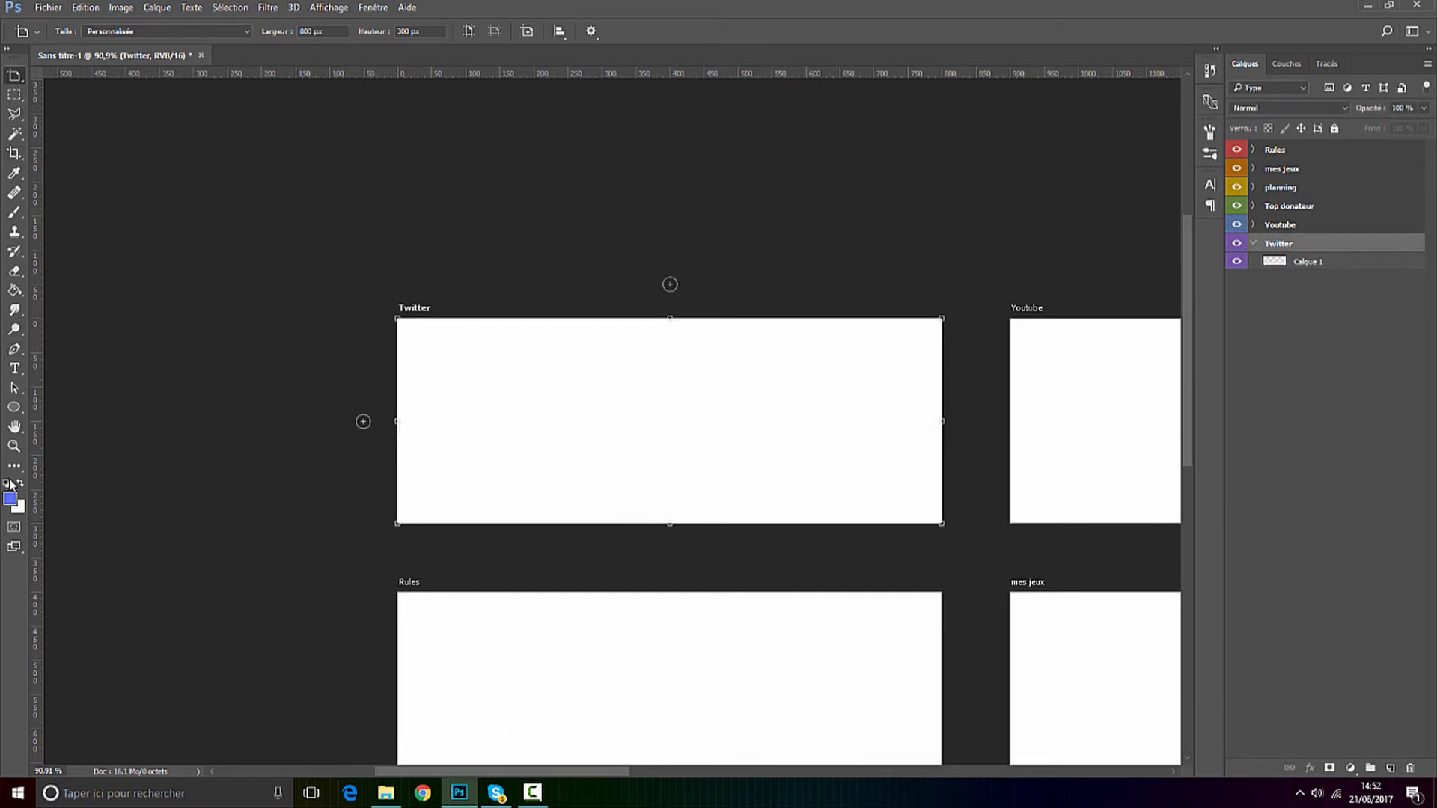
{"action": "left_click", "coordinate": [14, 349]}
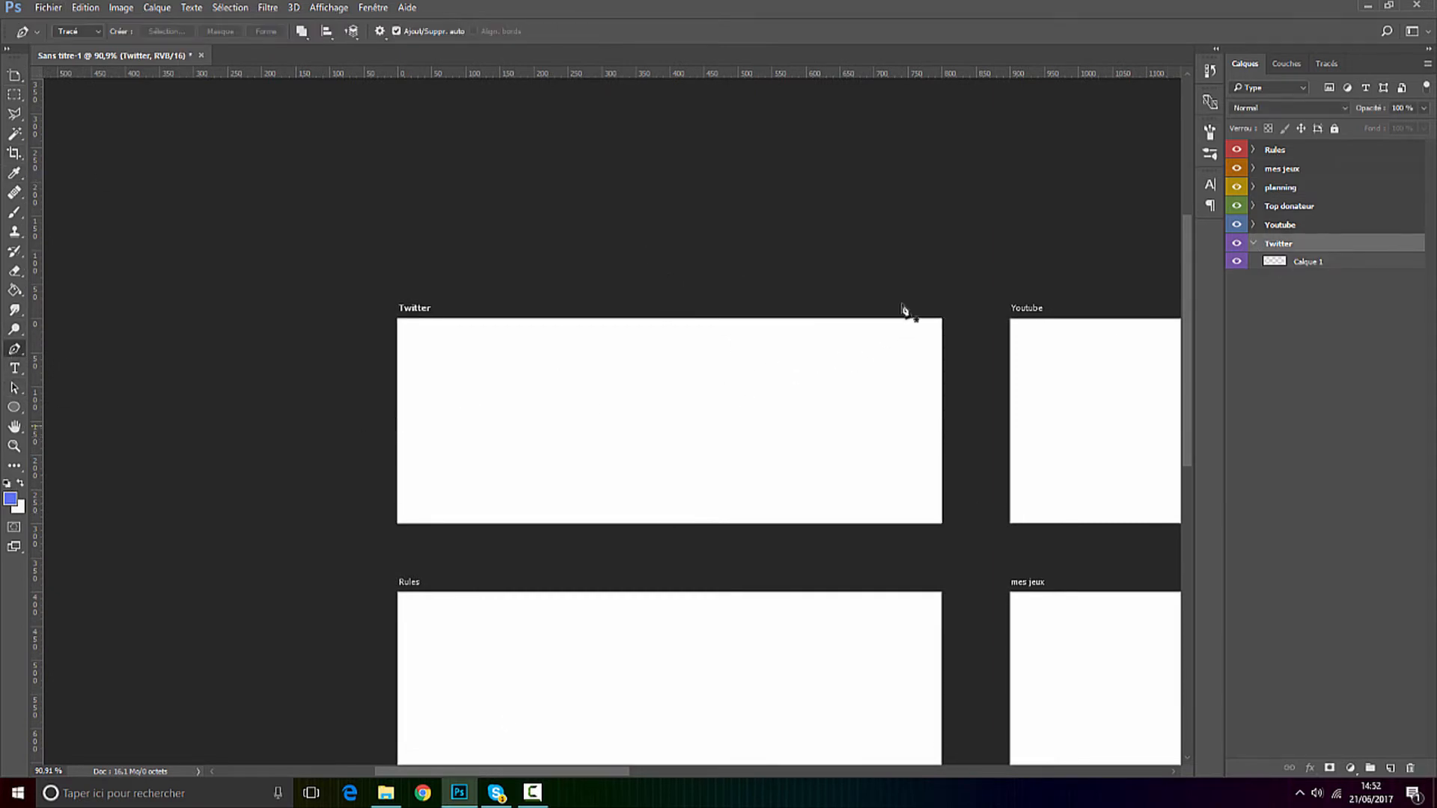
{"action": "left_click", "coordinate": [15, 291]}
{"action": "left_click", "coordinate": [1317, 262]}
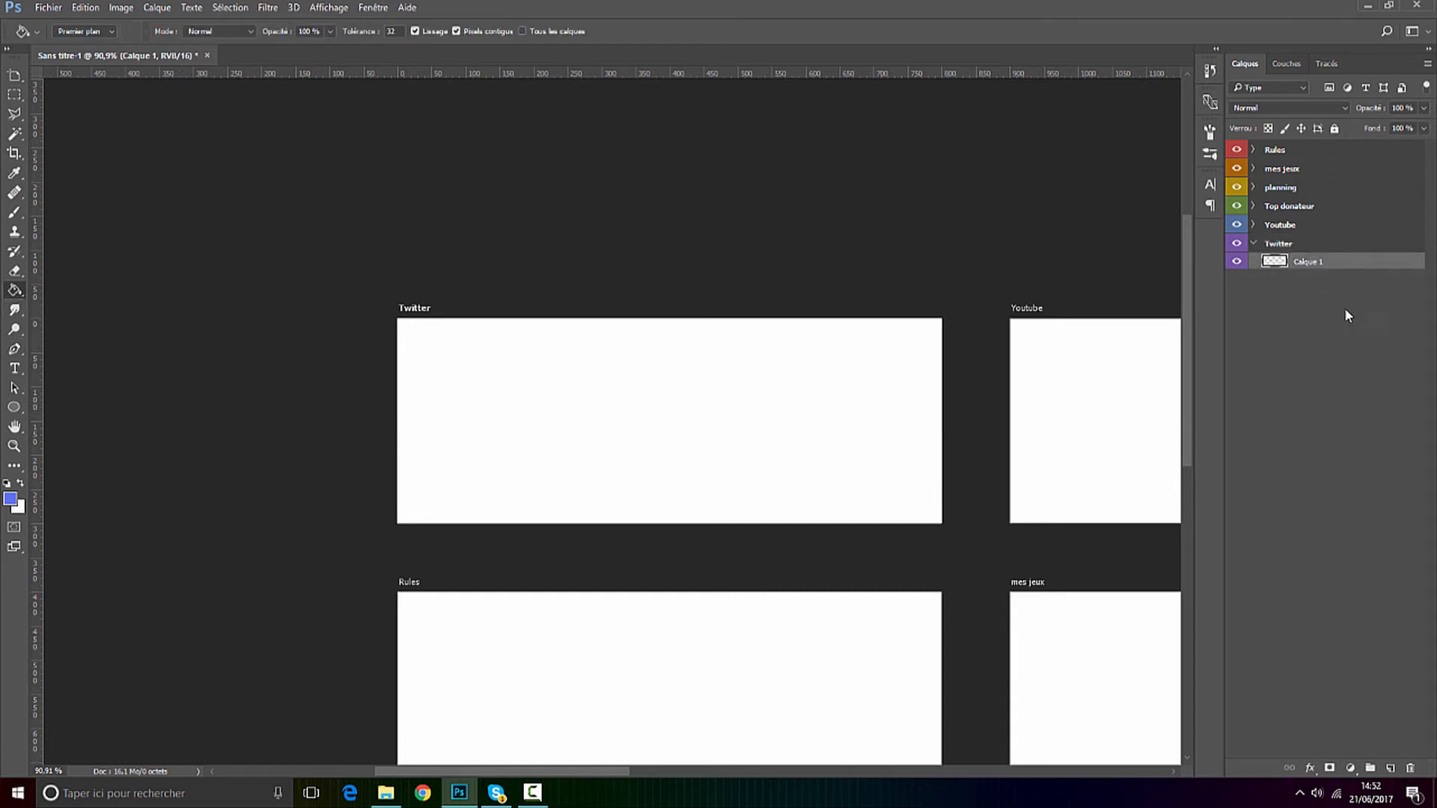
{"action": "left_click", "coordinate": [1390, 769]}
{"action": "left_click", "coordinate": [586, 387]}
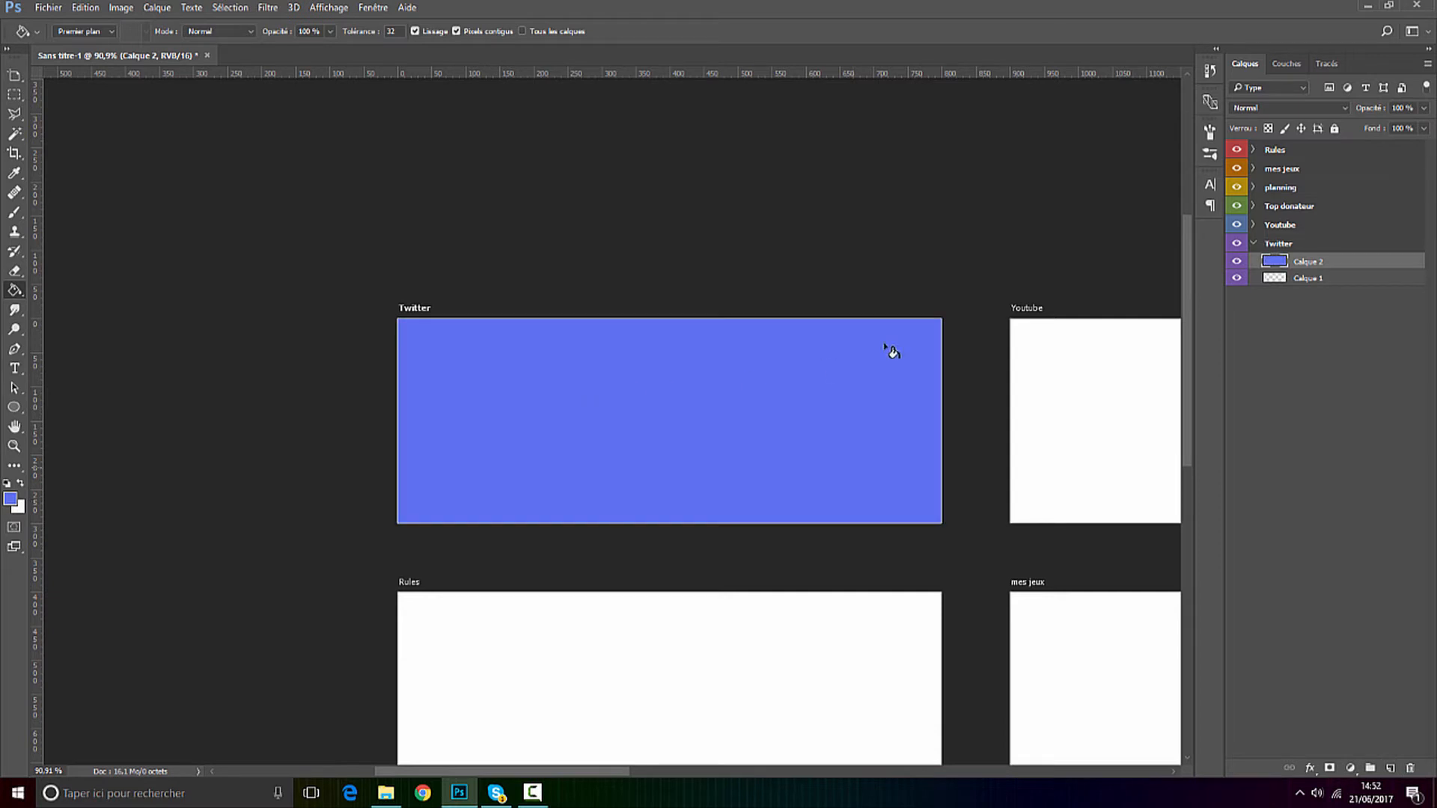
{"action": "left_click", "coordinate": [12, 499]}
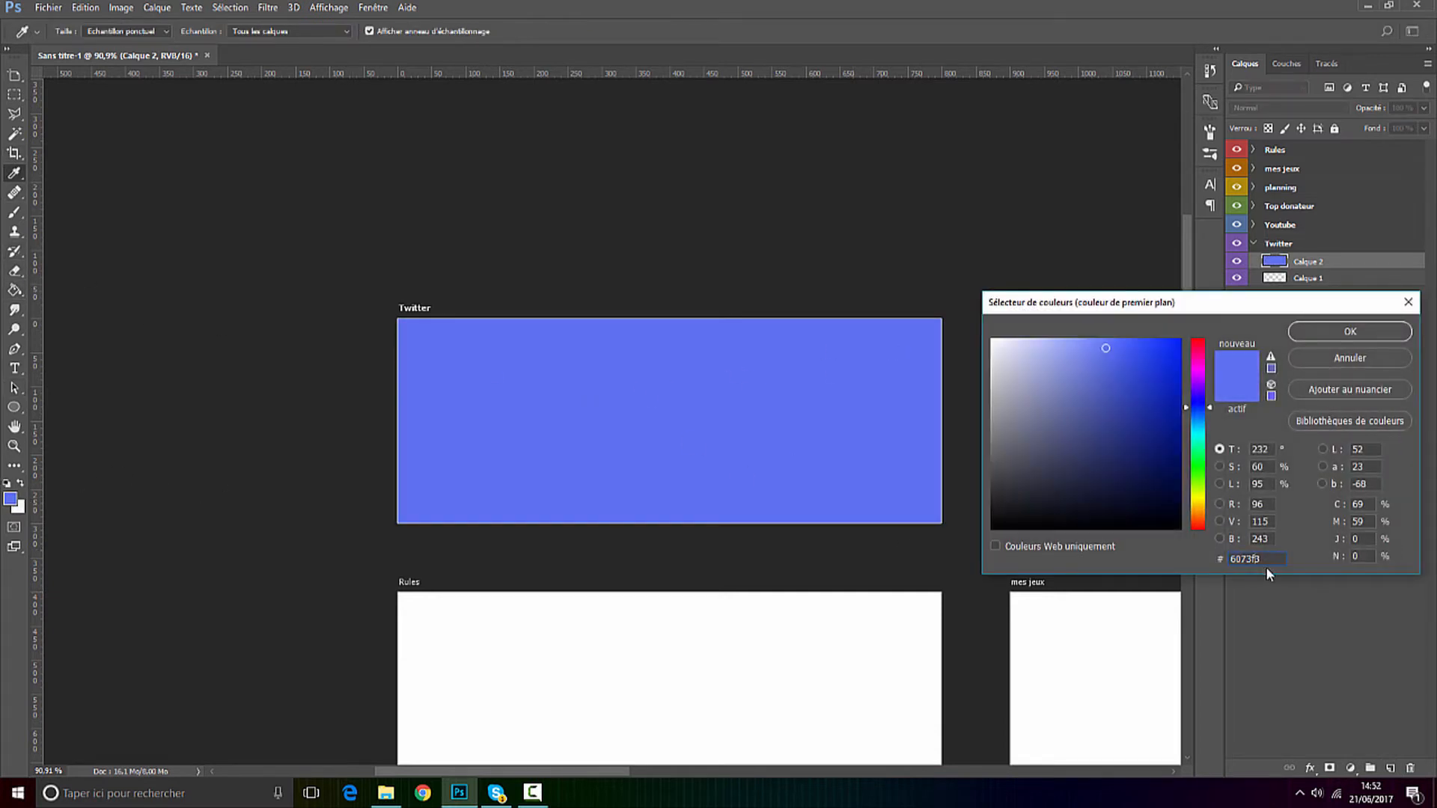
{"action": "left_click", "coordinate": [1328, 335]}
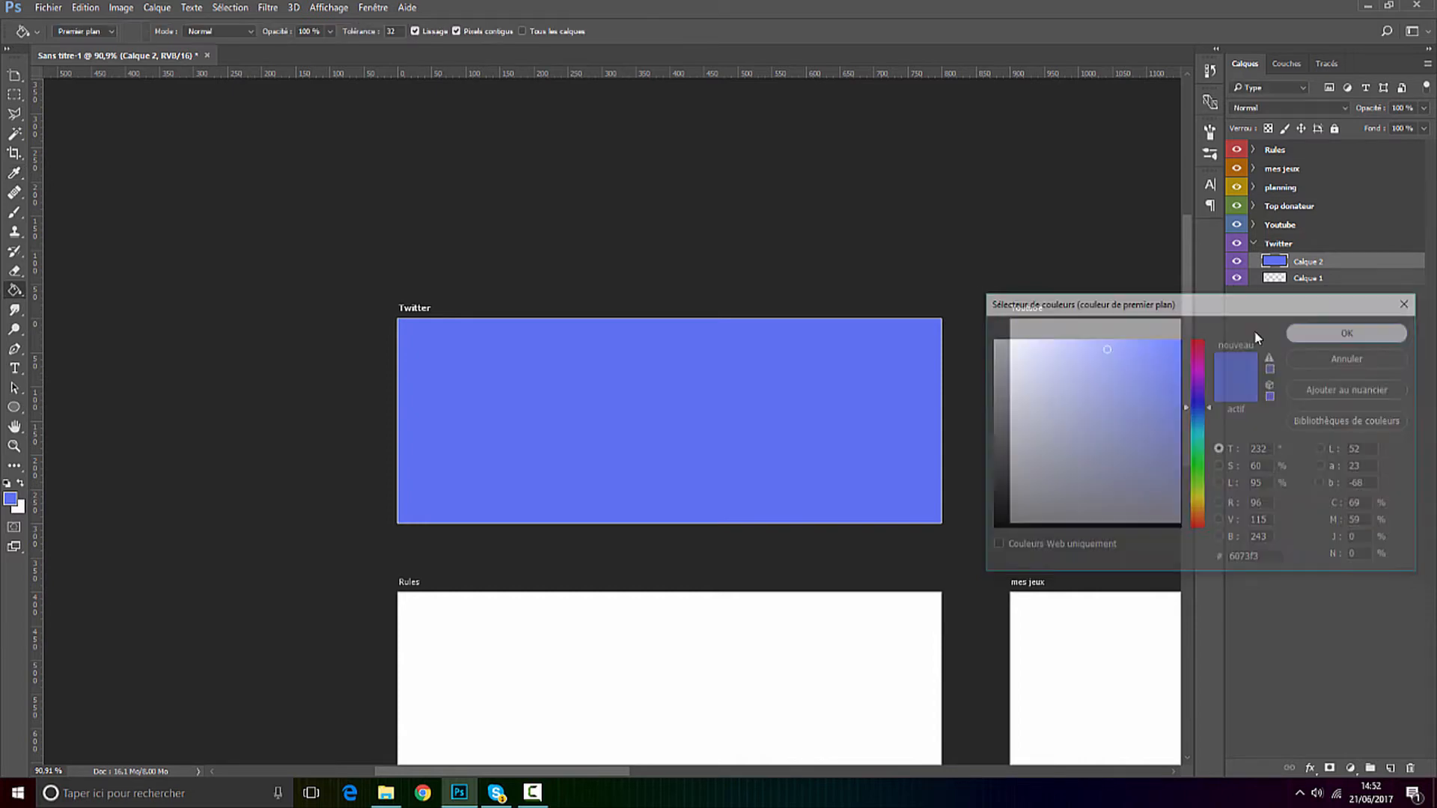
Draw a closed Pen path curving from the Twitter artboard's upper-right corner to its lower-left corner and enclosing the lower-right area.
{"action": "left_click", "coordinate": [15, 348]}
{"action": "left_click", "coordinate": [958, 302]}
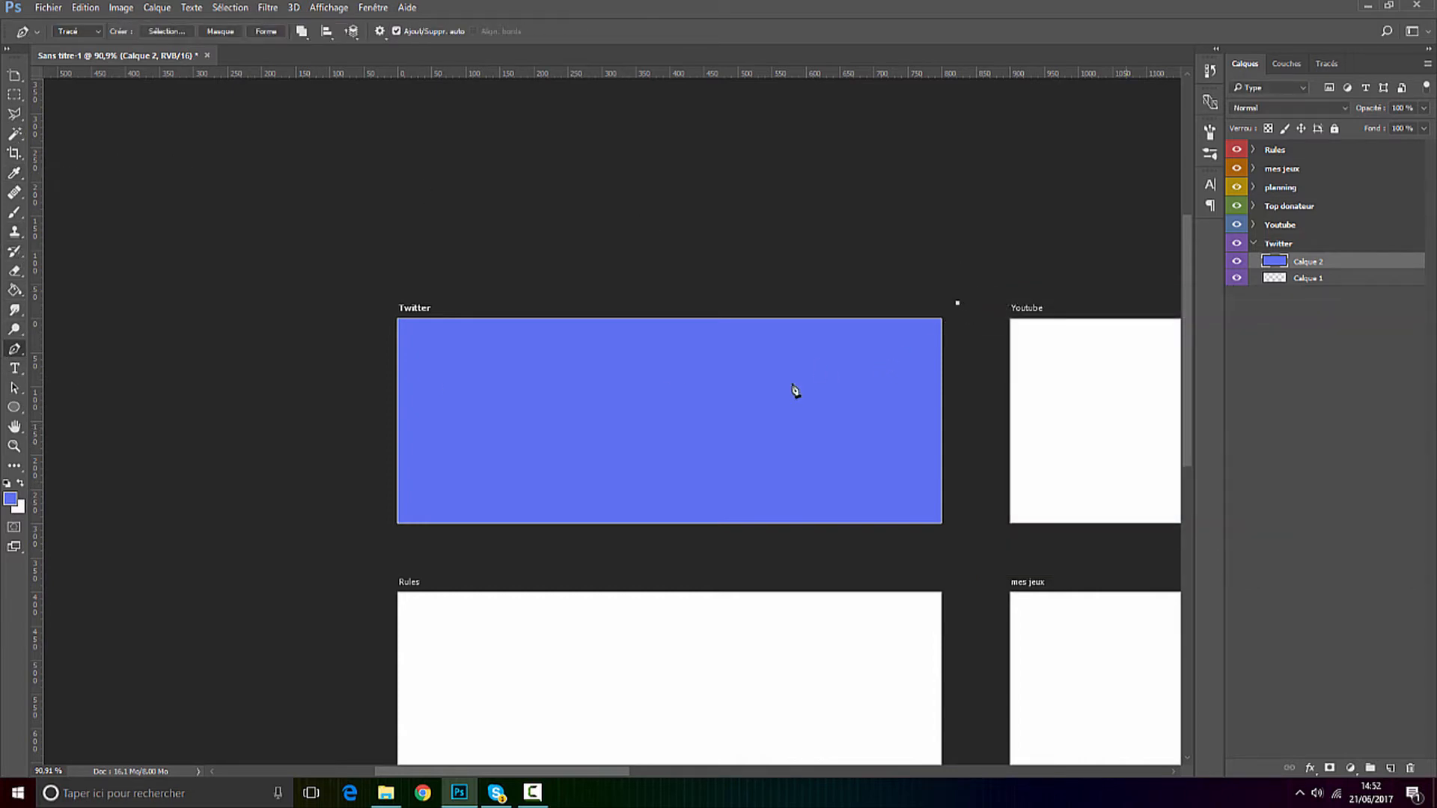
{"action": "left_click_drag", "start_coordinate": [343, 527], "coordinate": [651, 599]}
{"action": "scroll", "coordinate": [652, 601], "scroll_direction": "down", "scroll_amount": 10}
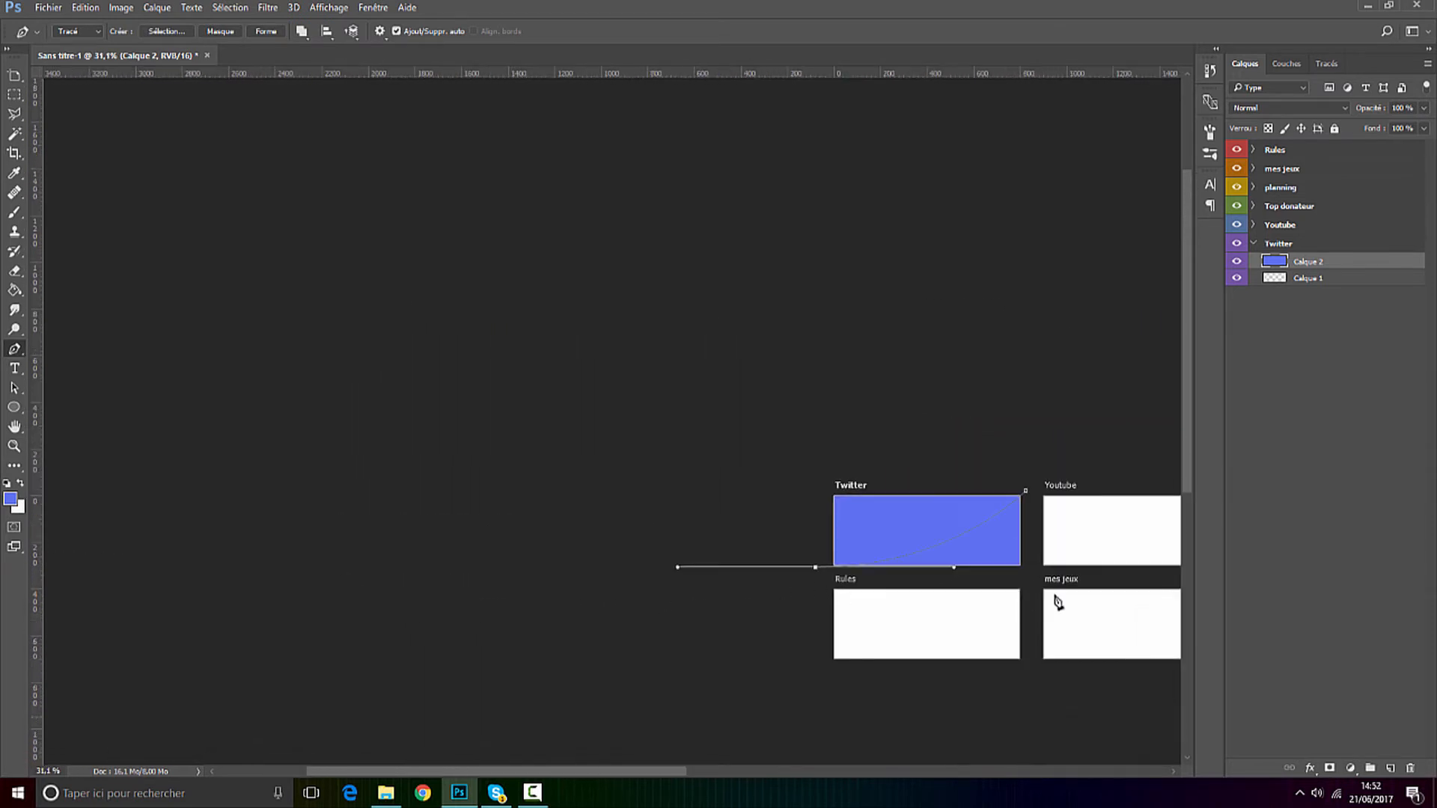
{"action": "scroll", "coordinate": [1058, 602], "scroll_direction": "up", "scroll_amount": 10}
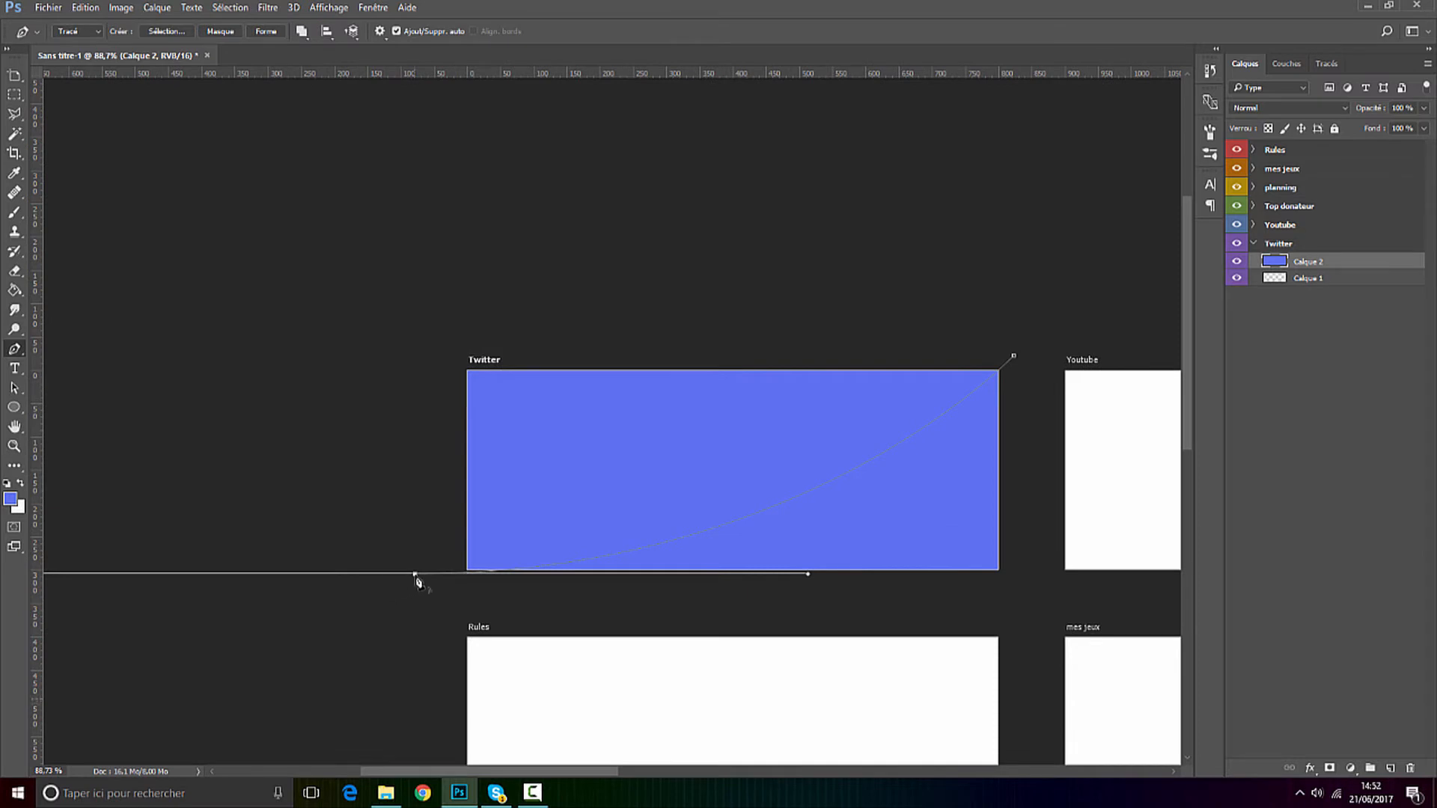
{"action": "left_click", "coordinate": [415, 574]}
{"action": "left_click", "coordinate": [441, 590]}
{"action": "left_click", "coordinate": [909, 615]}
{"action": "left_click", "coordinate": [1056, 609]}
{"action": "left_click", "coordinate": [1028, 410]}
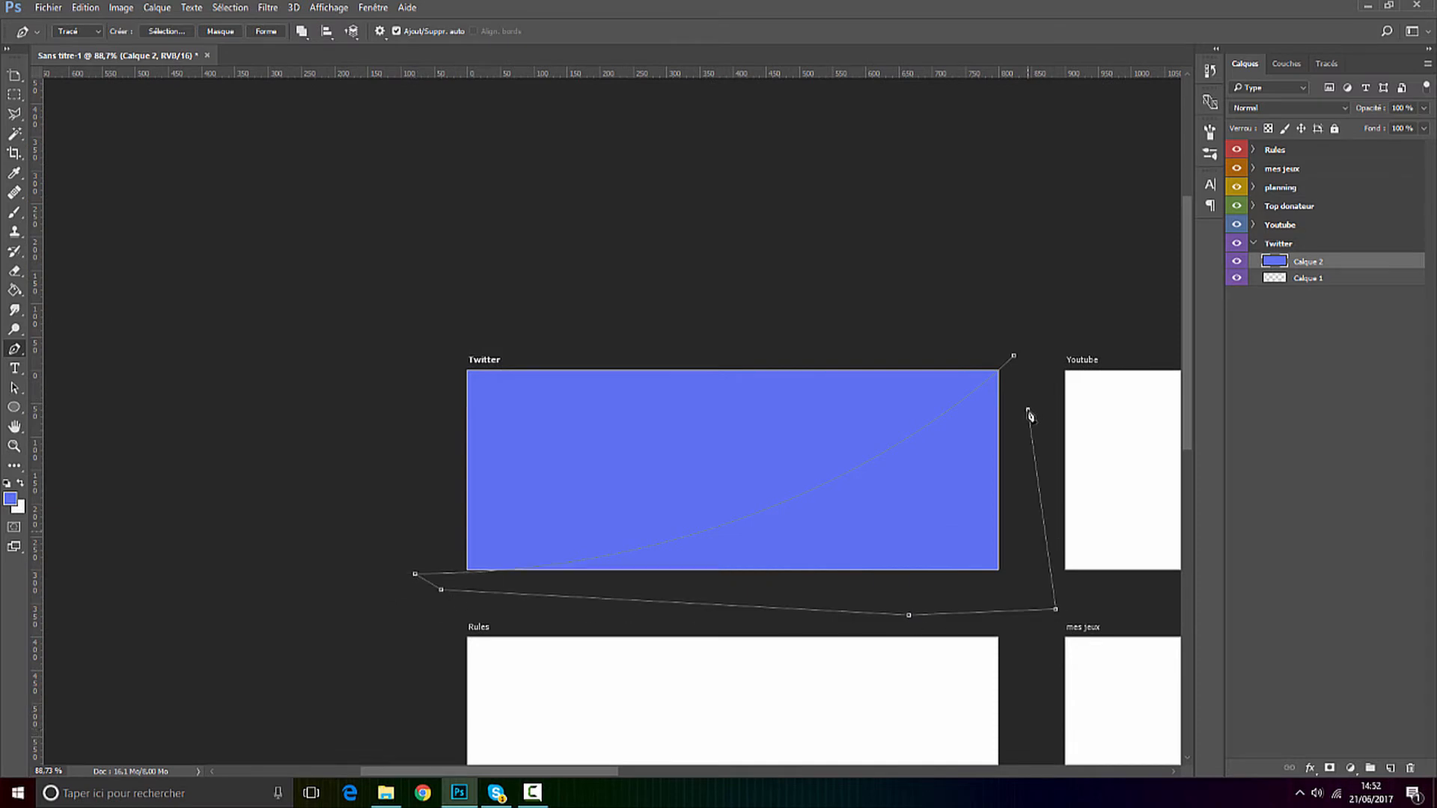
{"action": "left_click", "coordinate": [1014, 355]}
Fill the curved path with the darker blue #5566d8 on a new layer in the Twitter artboard.
{"action": "left_click", "coordinate": [1390, 768]}
{"action": "right_click", "coordinate": [957, 506]}
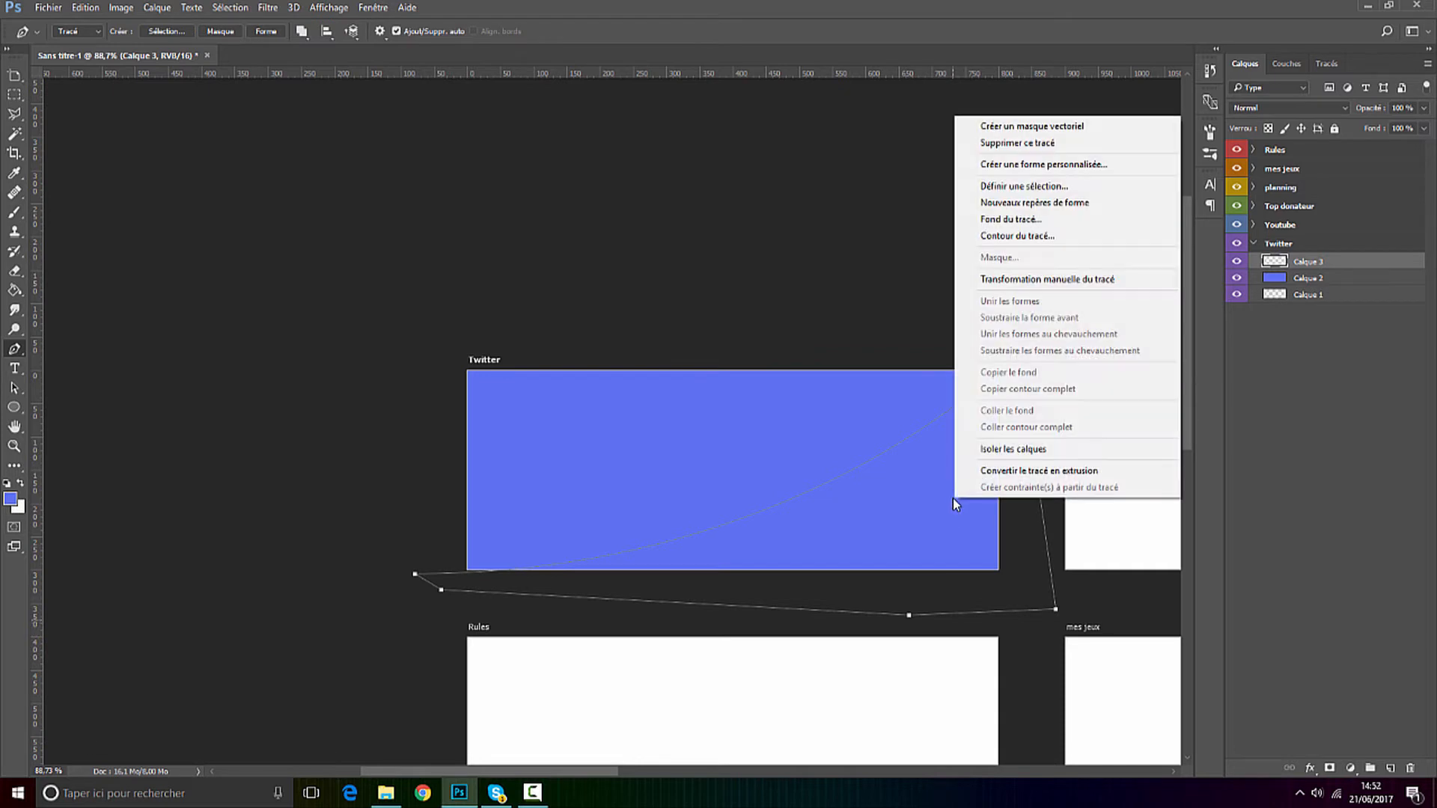
{"action": "left_click", "coordinate": [1010, 220]}
{"action": "left_click", "coordinate": [917, 441]}
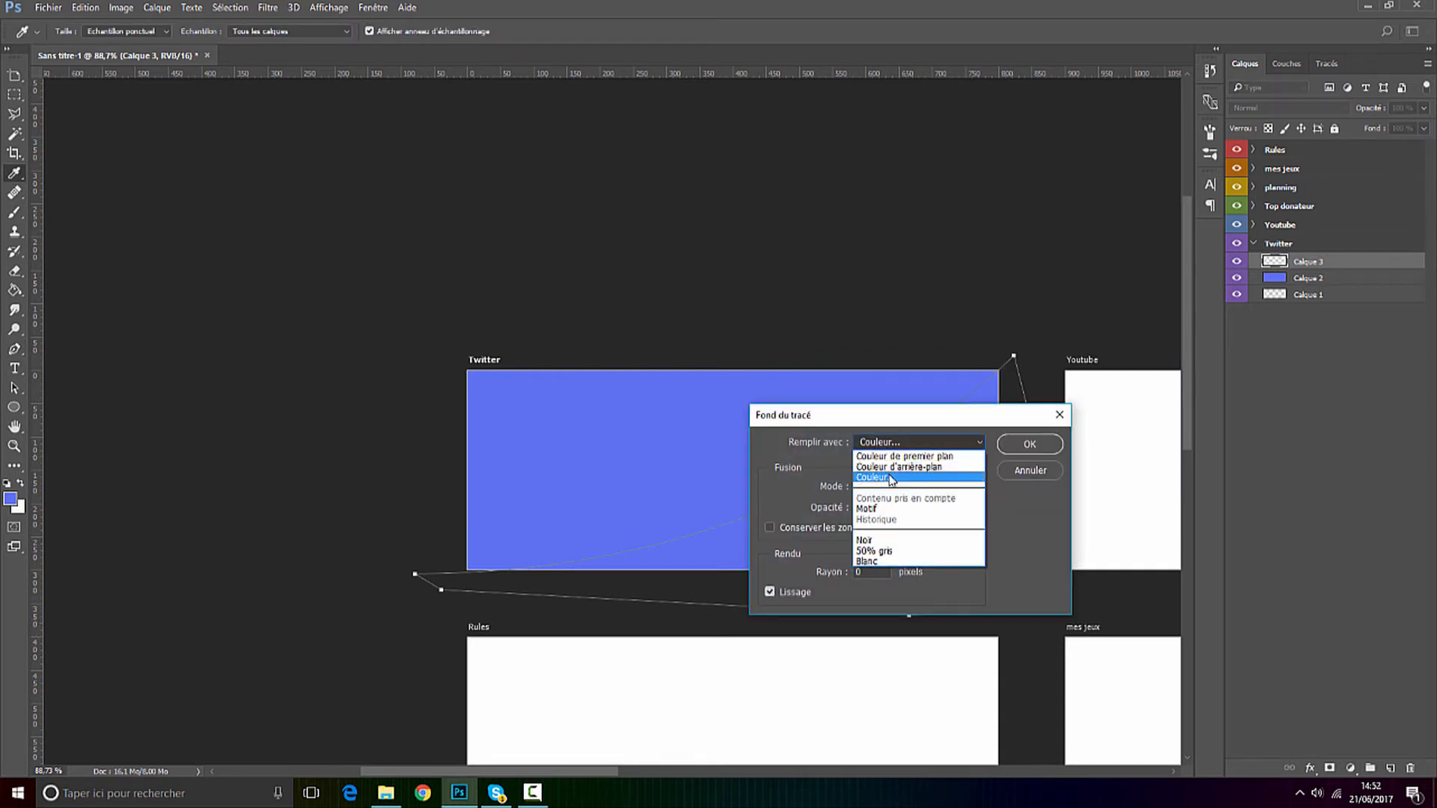
{"action": "left_click", "coordinate": [891, 478]}
{"action": "left_click", "coordinate": [1108, 370]}
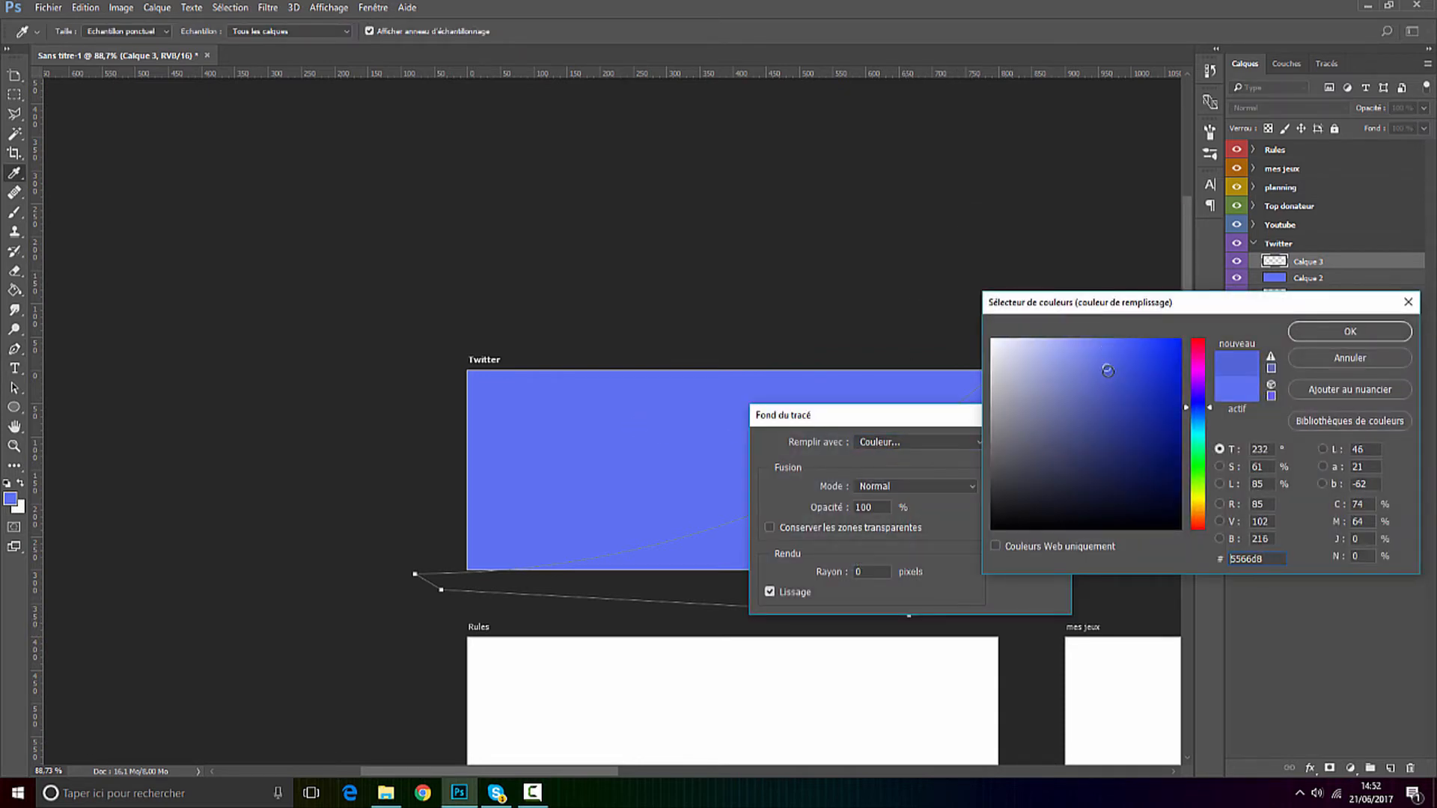
{"action": "left_click", "coordinate": [1309, 332]}
{"action": "left_click", "coordinate": [1024, 443]}
Delete the curved path and activate the Move tool.
{"action": "right_click", "coordinate": [920, 66]}
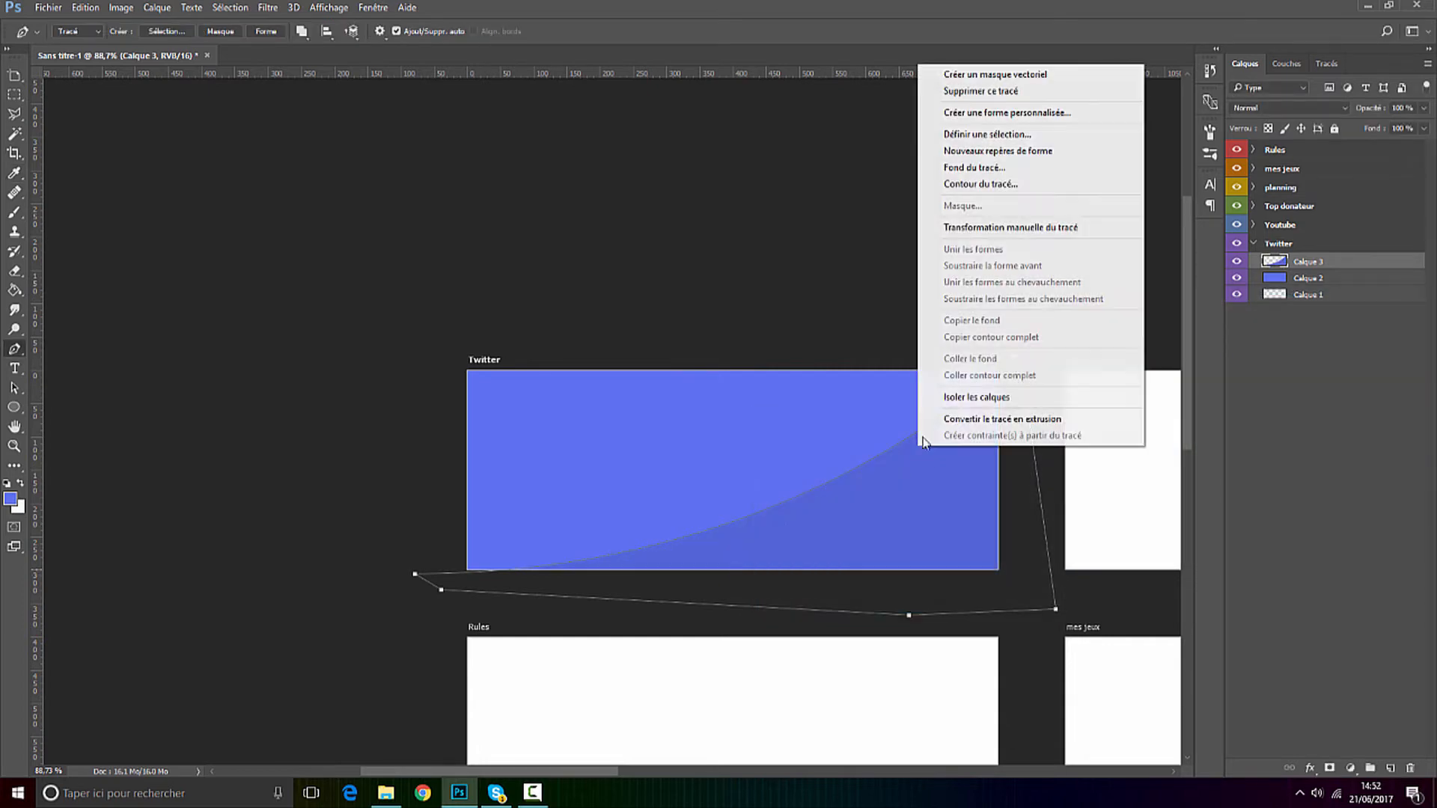
{"action": "left_click", "coordinate": [973, 90]}
{"action": "scroll", "coordinate": [841, 459], "scroll_direction": "down", "scroll_amount": 5}
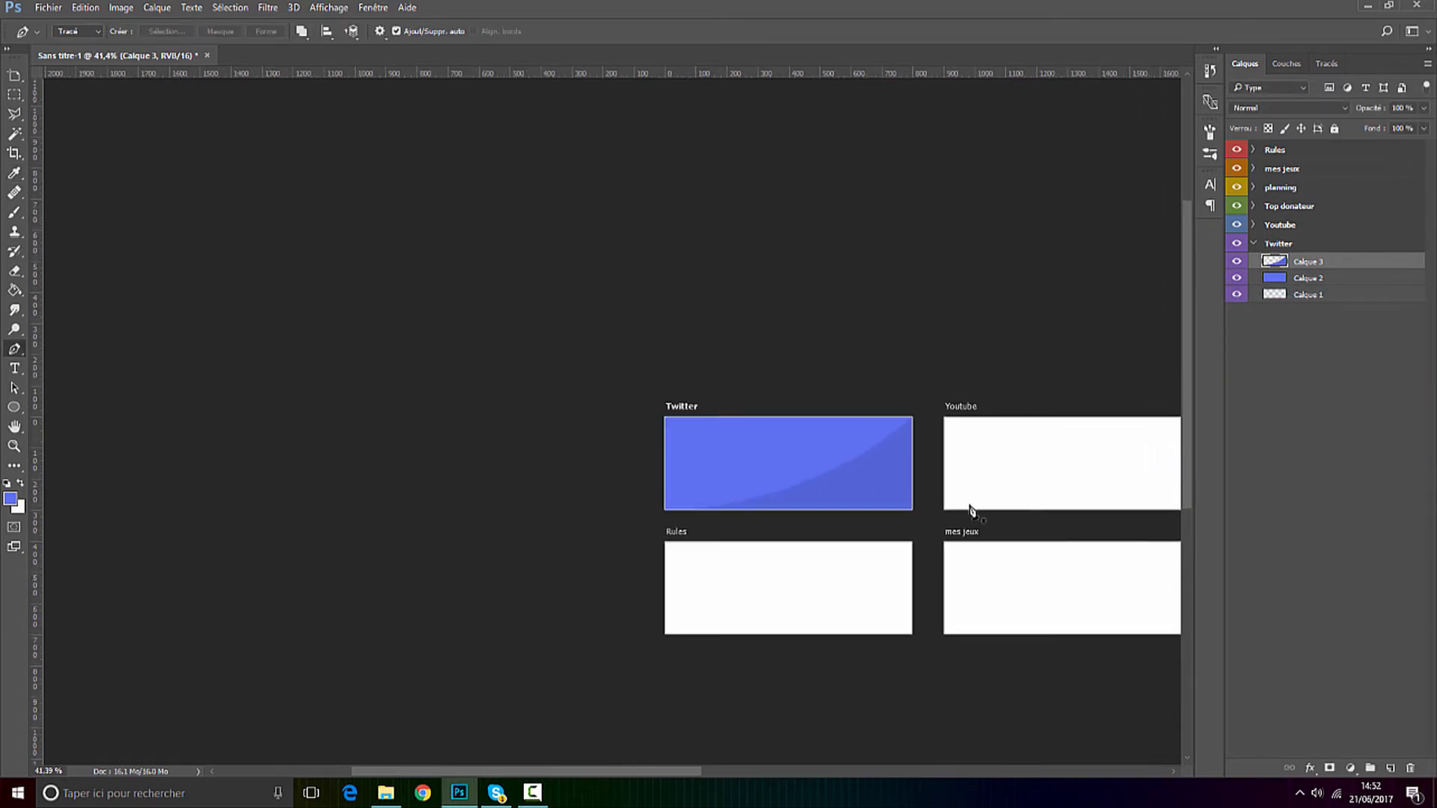
{"action": "scroll", "coordinate": [969, 504], "scroll_direction": "up", "scroll_amount": 5}
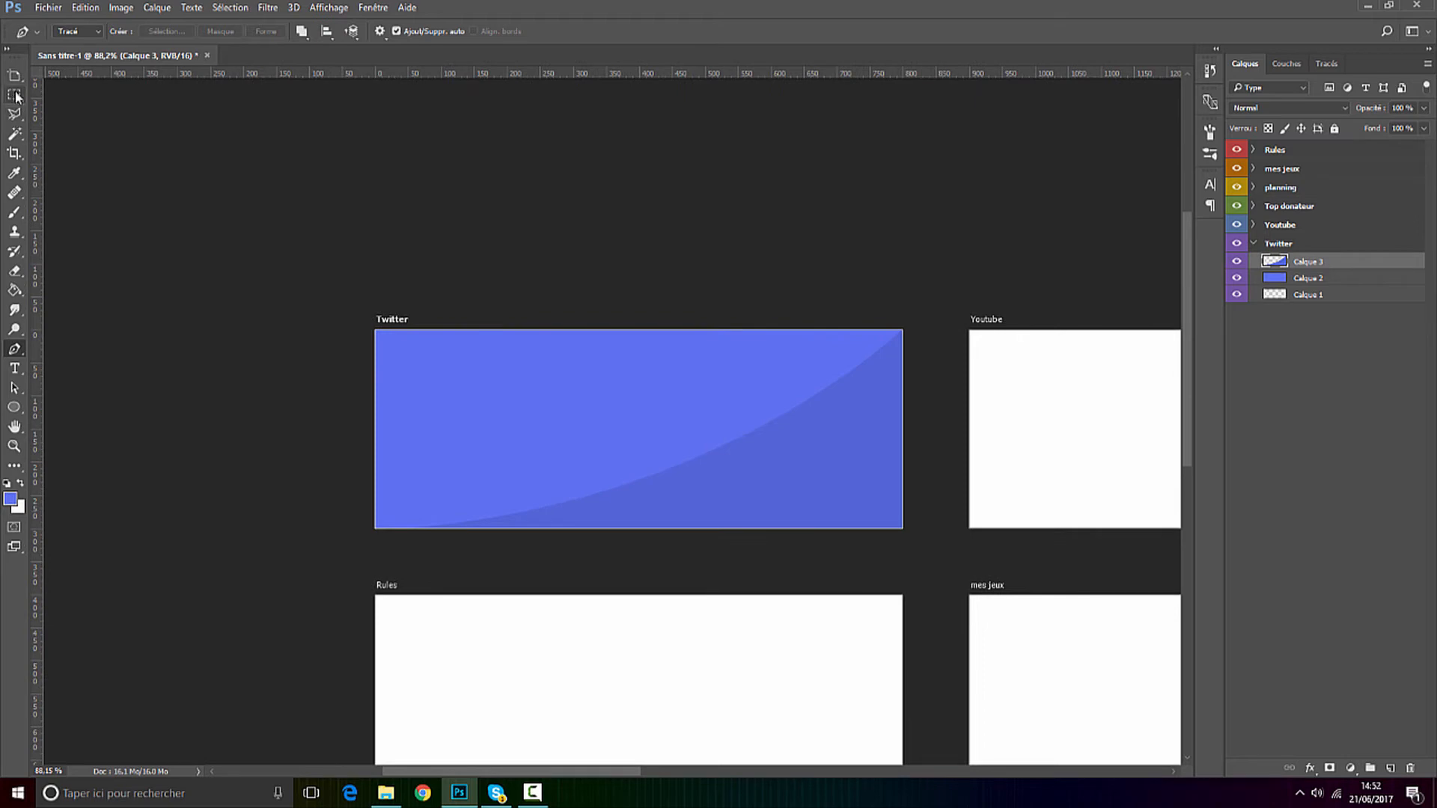
{"action": "left_click", "coordinate": [13, 80]}
{"action": "left_click", "coordinate": [13, 82]}
{"action": "left_click", "coordinate": [71, 76]}
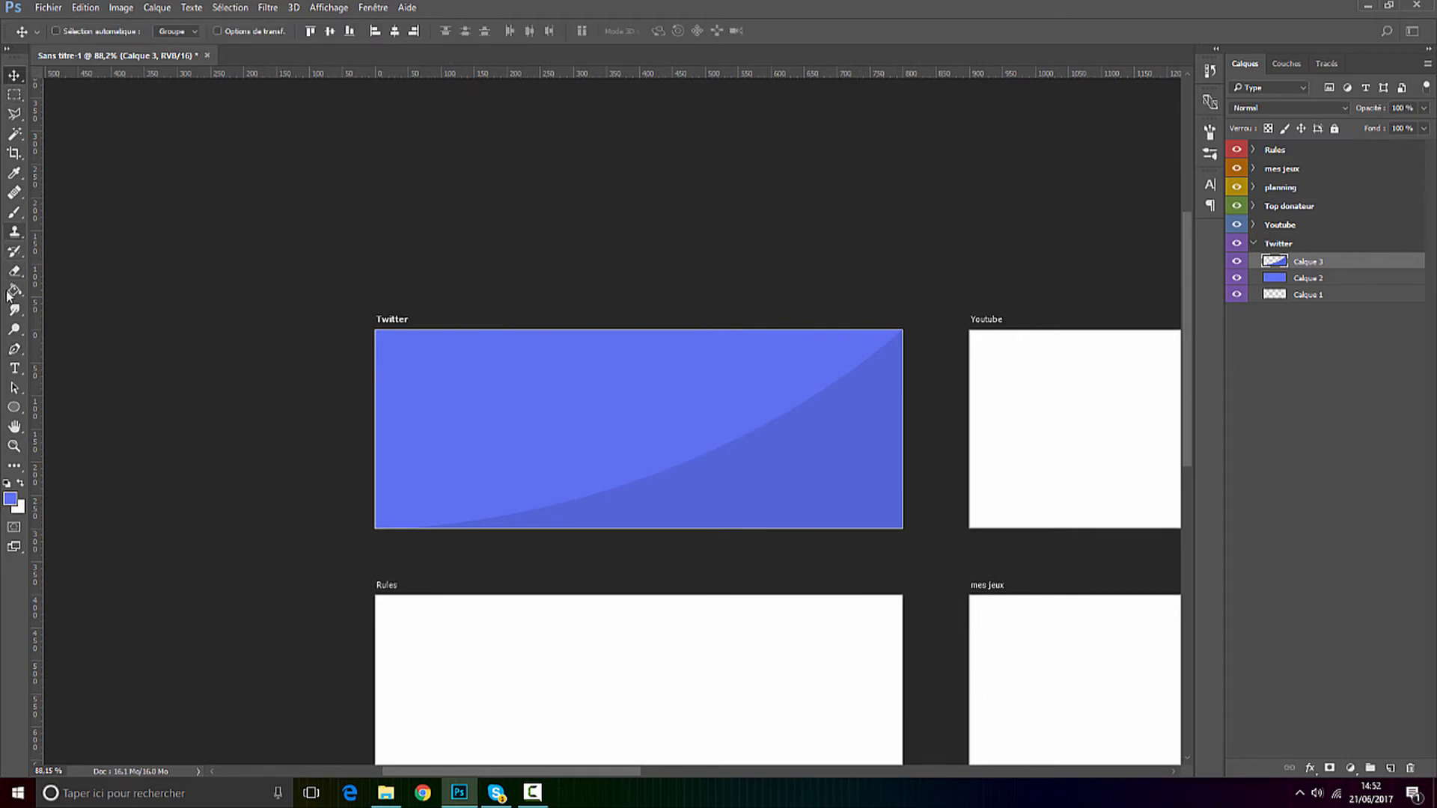
Add a text box about 640 × 230 px on the Twitter artboard reading TWITTER in white (#ffffff).
{"action": "left_click", "coordinate": [13, 369]}
{"action": "scroll", "coordinate": [718, 445], "scroll_direction": "up", "scroll_amount": 2}
{"action": "left_click_drag", "start_coordinate": [336, 329], "coordinate": [950, 549]}
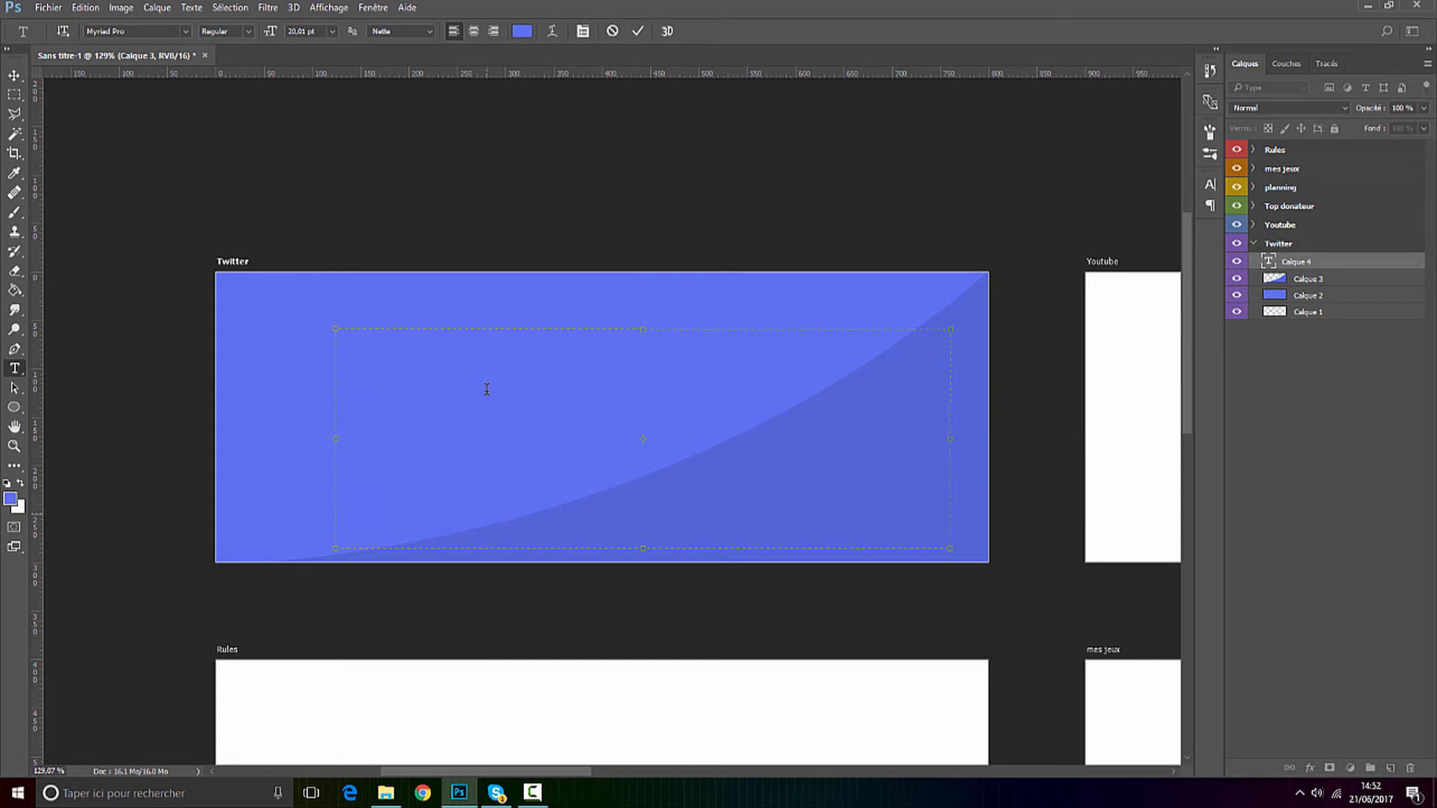
{"action": "key", "text": "ctrl+a"}
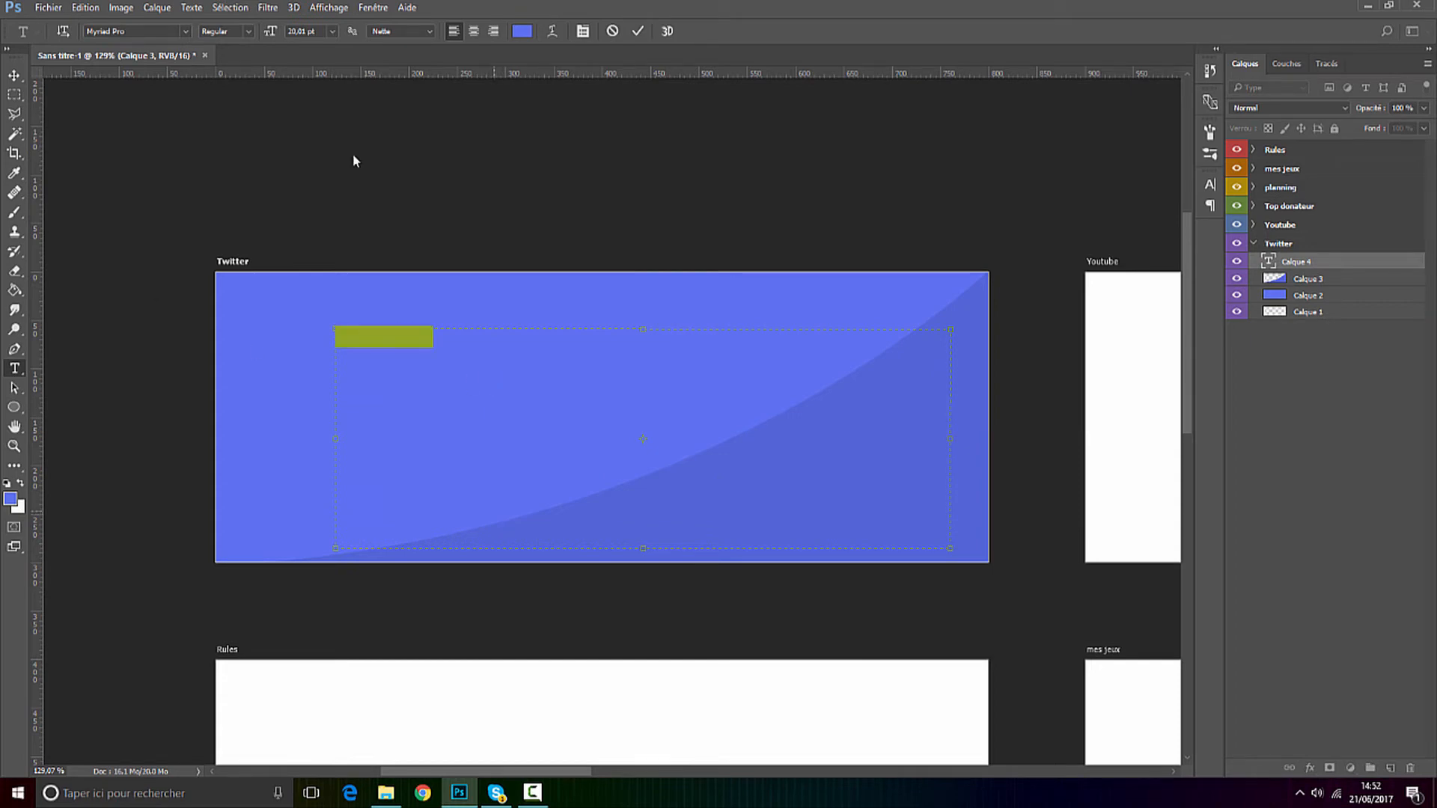
{"action": "left_click", "coordinate": [515, 33]}
{"action": "left_click_drag", "start_coordinate": [995, 344], "coordinate": [934, 298]}
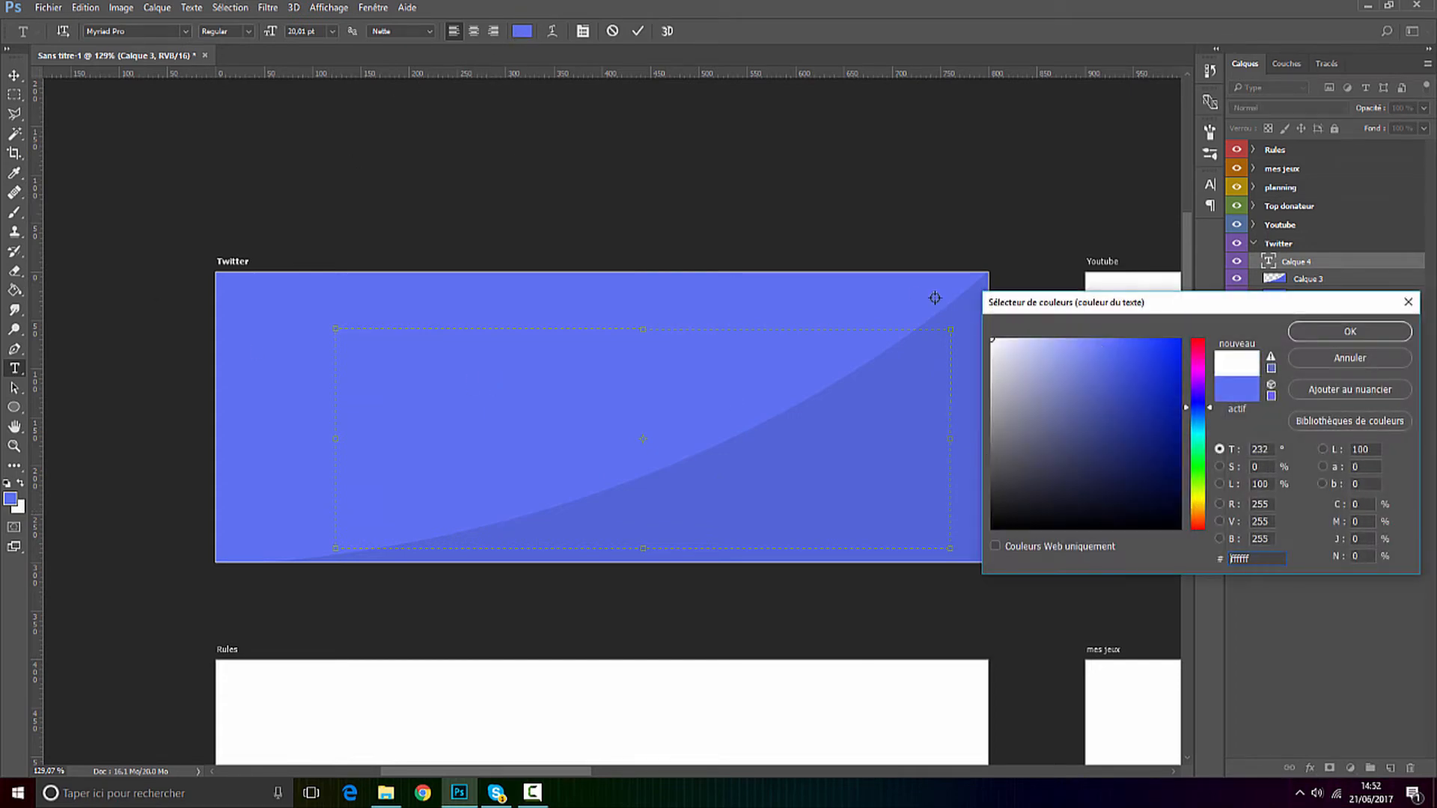
{"action": "left_click", "coordinate": [1299, 330]}
{"action": "left_click", "coordinate": [398, 344]}
{"action": "key", "text": "BackSpace"}
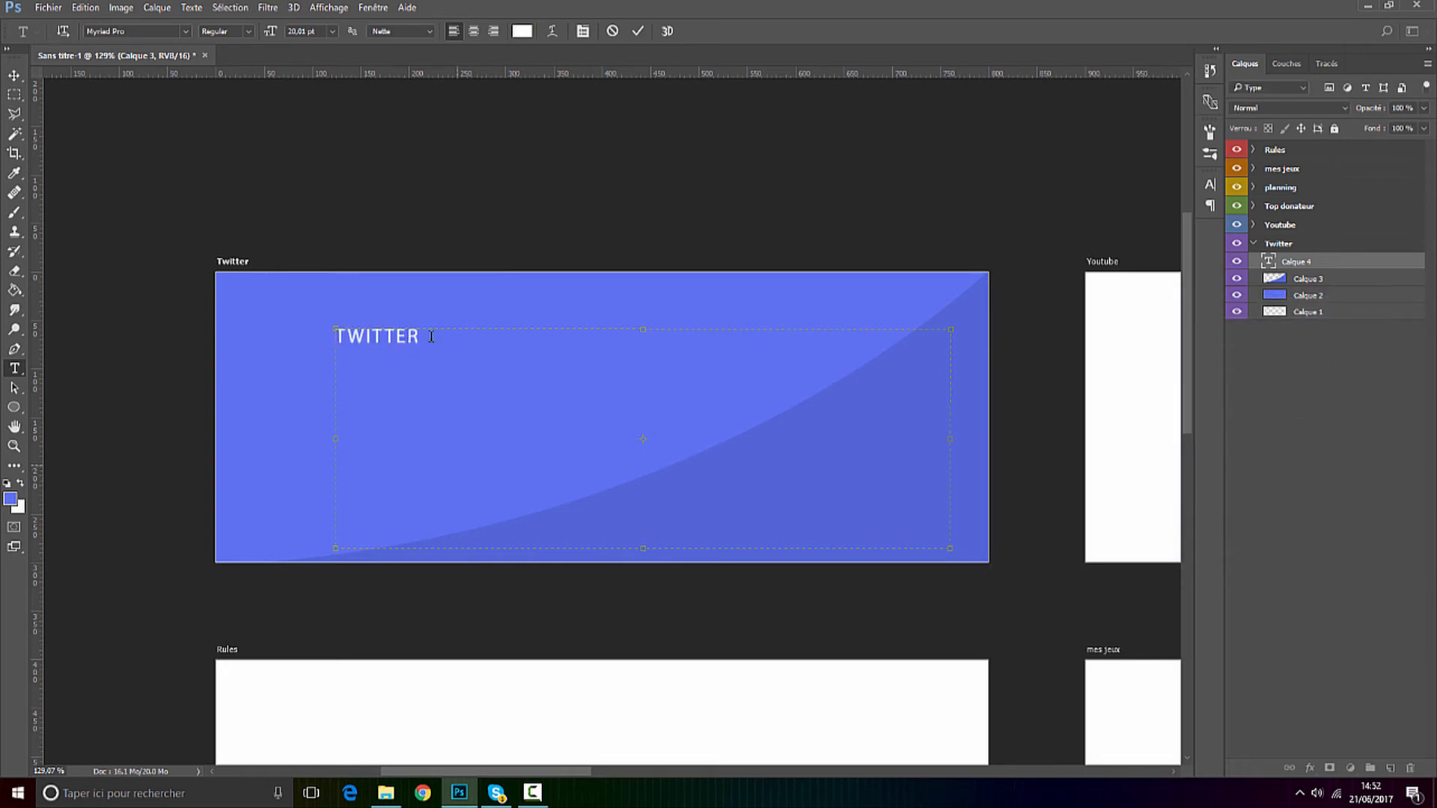
Shift the text box slightly toward the artboard's left edge and set the TWITTER text's font to Gotham Black.
{"action": "left_click_drag", "start_coordinate": [397, 344], "coordinate": [371, 346]}
{"action": "key", "text": "ctrl+a"}
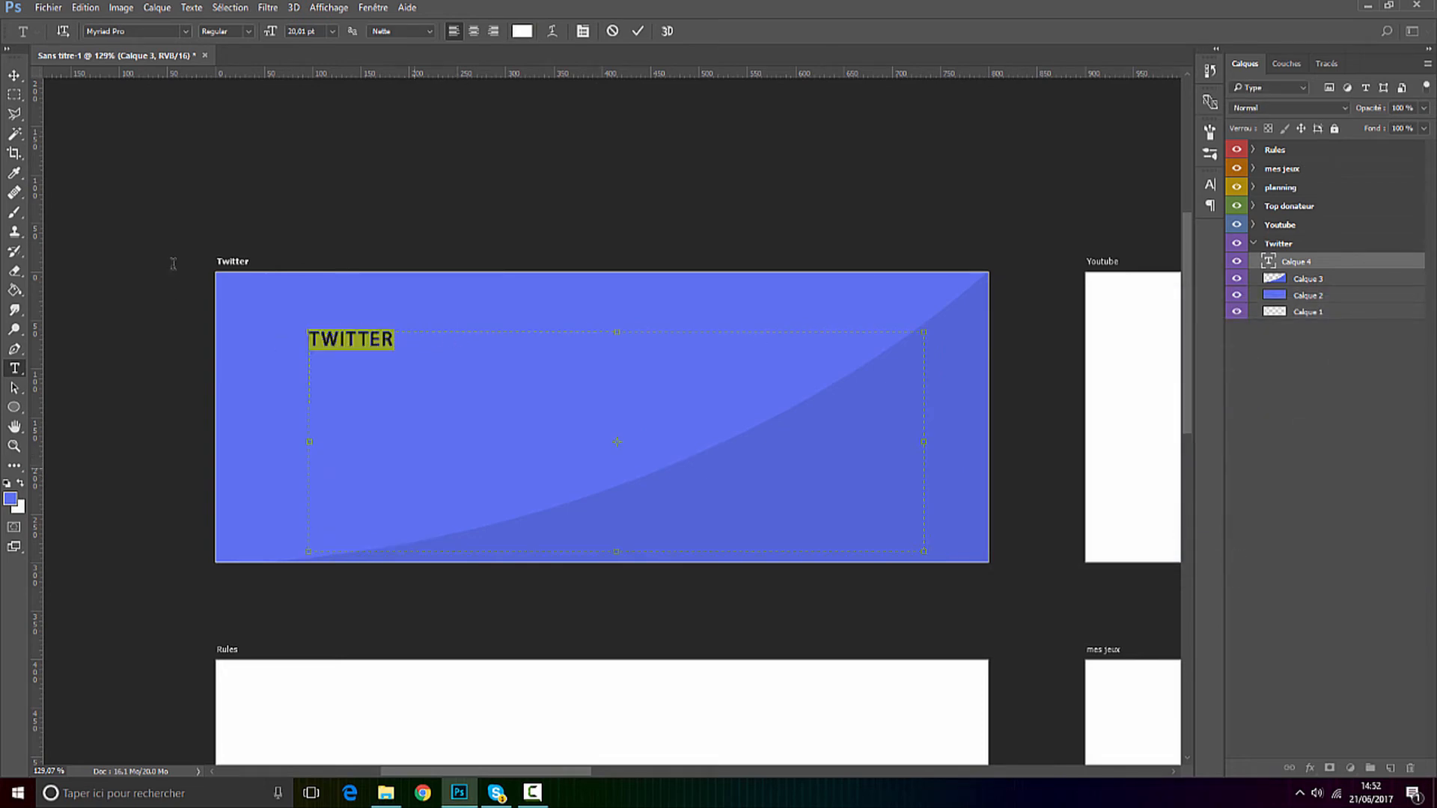
{"action": "left_click", "coordinate": [136, 33]}
{"action": "type", "text": "GOTHAM"}
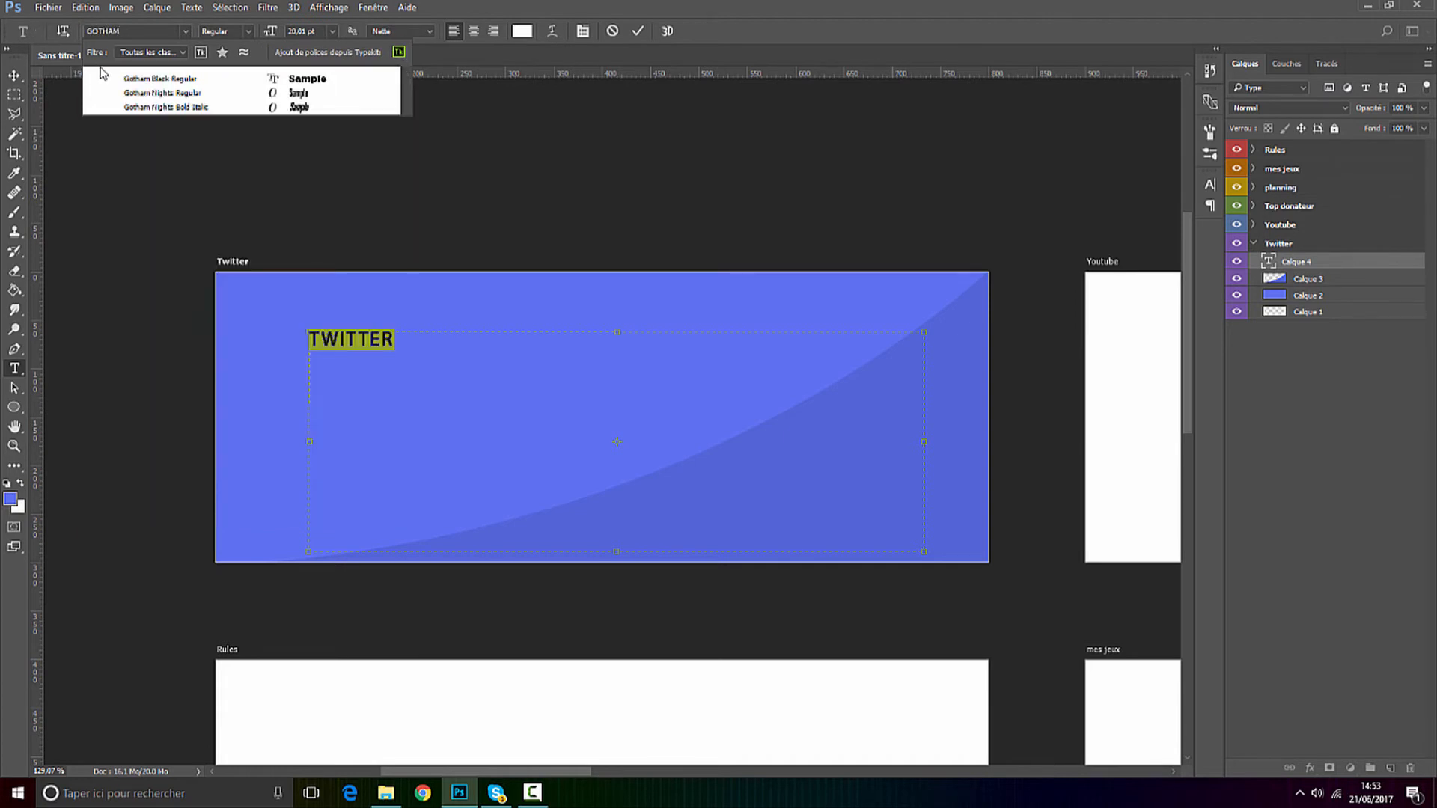
{"action": "left_click", "coordinate": [128, 75]}
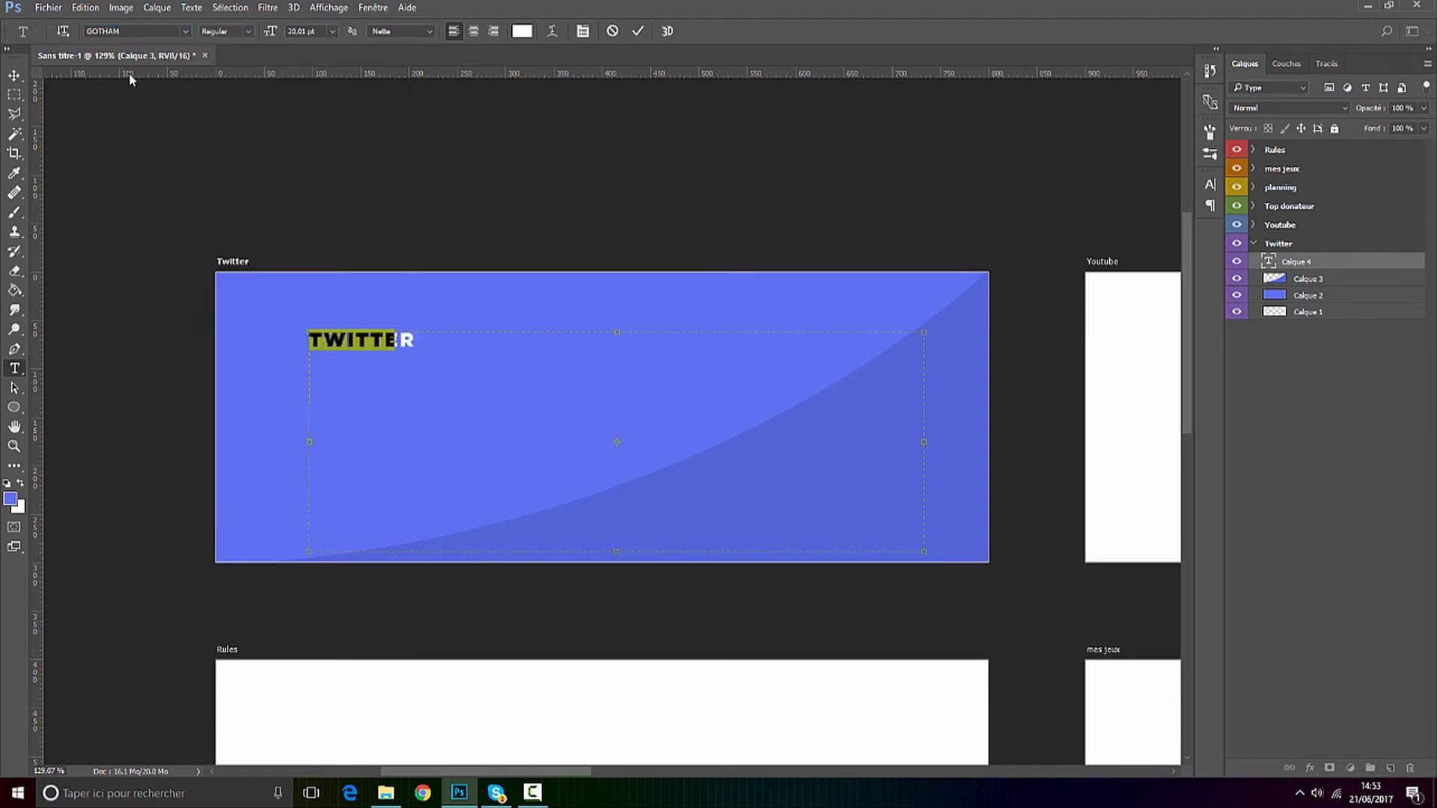
Set the TWITTER text's vertical scale to 109 % and font size to 60,01 pt, and commit the text.
{"action": "left_click", "coordinate": [583, 31]}
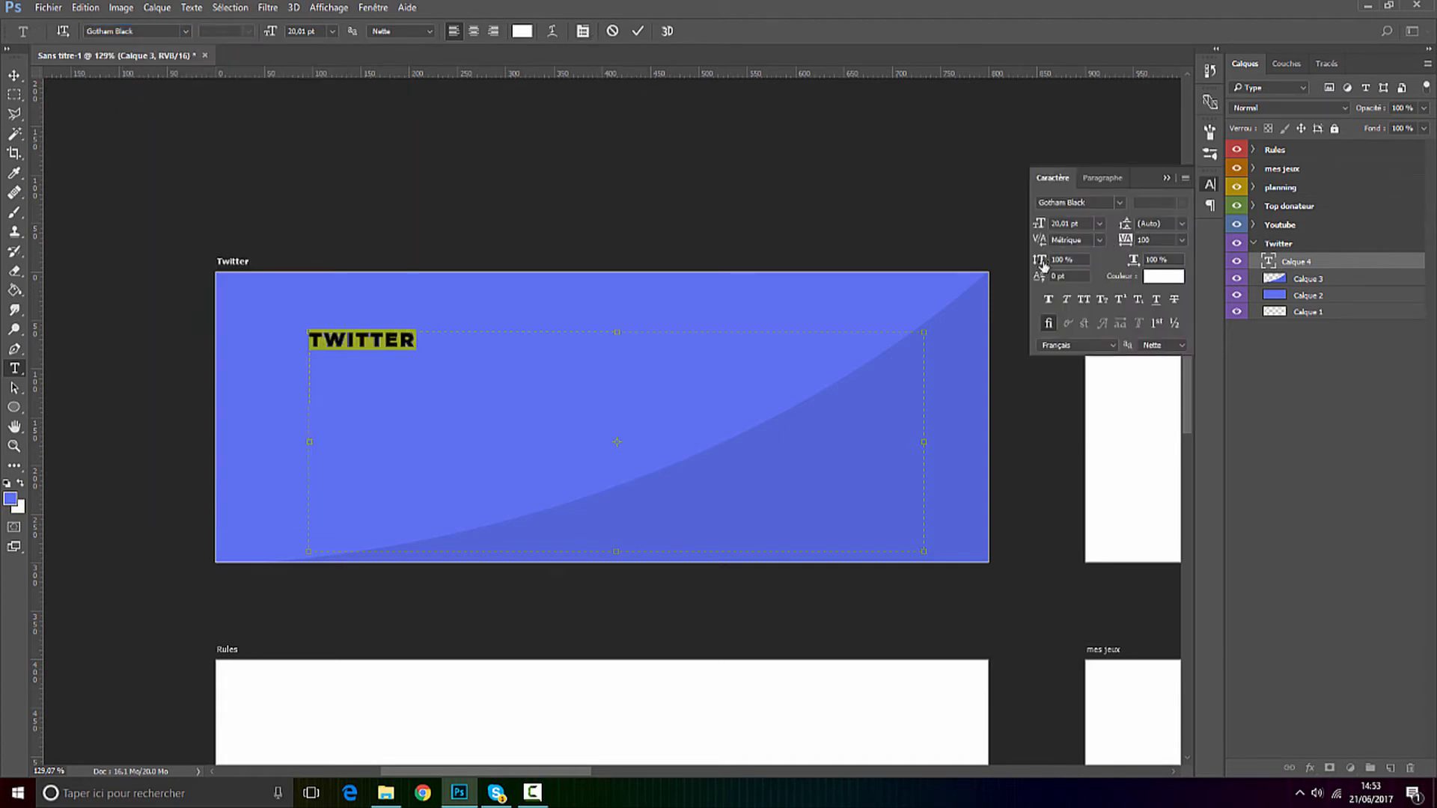
{"action": "left_click_drag", "start_coordinate": [1042, 264], "coordinate": [1049, 263]}
{"action": "left_click_drag", "start_coordinate": [271, 34], "coordinate": [300, 38]}
{"action": "left_click", "coordinate": [643, 33]}
Move the TWITTER text closer to the middle of the Twitter artboard.
{"action": "scroll", "coordinate": [483, 265], "scroll_direction": "down", "scroll_amount": 5}
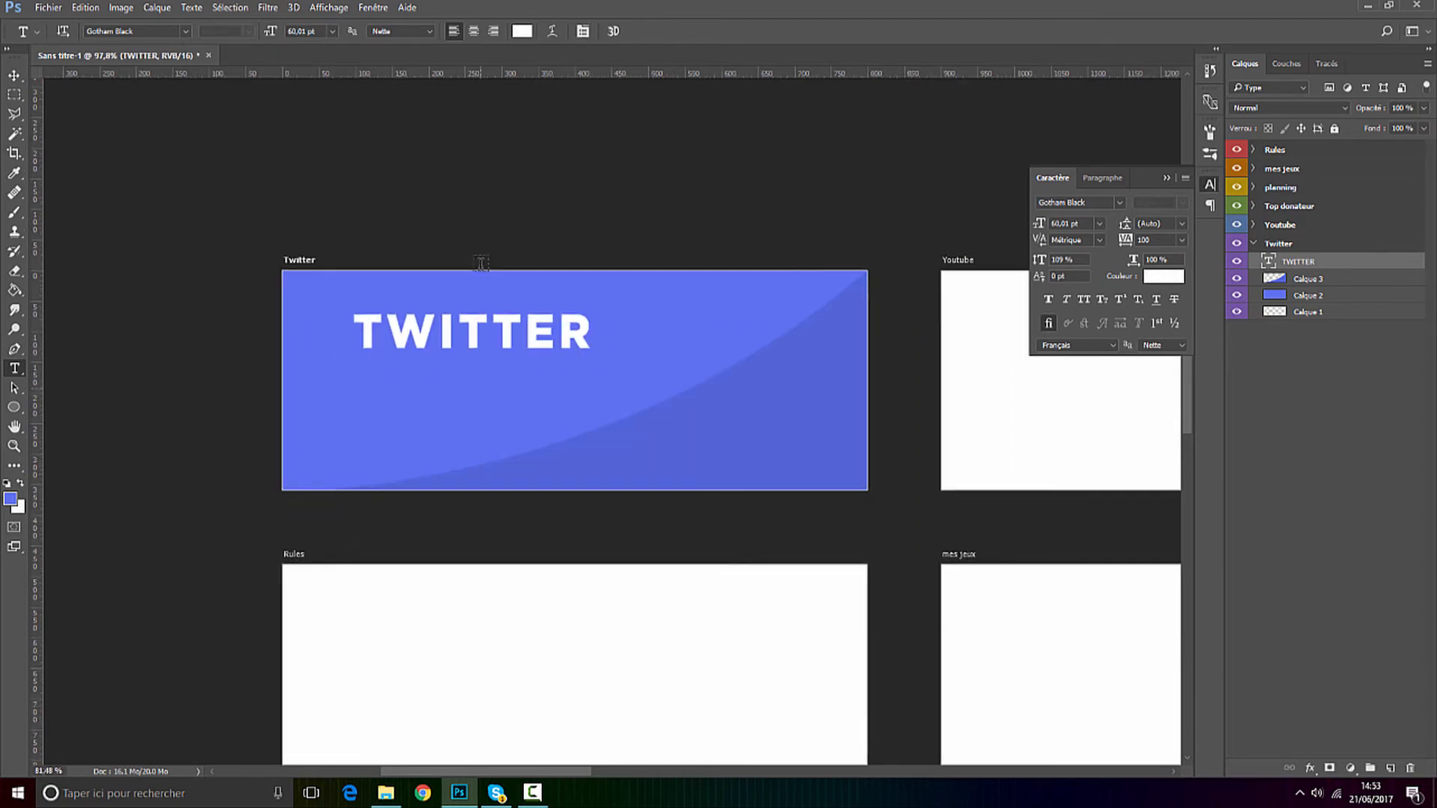
{"action": "scroll", "coordinate": [374, 258], "scroll_direction": "up", "scroll_amount": 1}
{"action": "left_click", "coordinate": [16, 75]}
{"action": "left_click_drag", "start_coordinate": [540, 334], "coordinate": [577, 354]}
Shrink the text box to fit around the word TWITTER and commit the edit.
{"action": "left_click", "coordinate": [6, 366]}
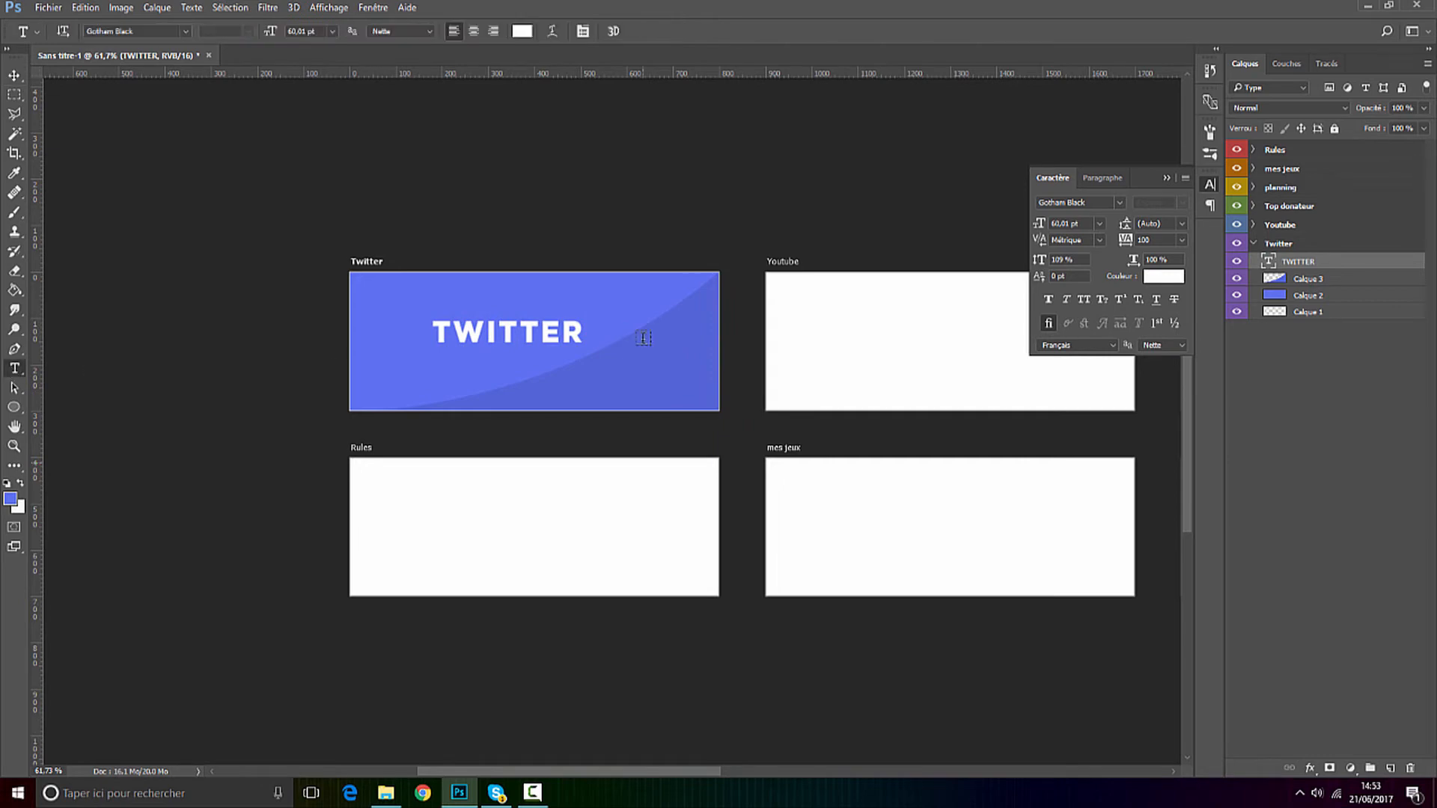
{"action": "left_click", "coordinate": [527, 330]}
{"action": "left_click_drag", "start_coordinate": [725, 426], "coordinate": [589, 343]}
{"action": "left_click", "coordinate": [638, 32]}
Reposition the TWITTER text roughly at the centre of the Twitter artboard with the Move tool.
{"action": "key", "text": "v"}
{"action": "left_click_drag", "start_coordinate": [509, 318], "coordinate": [539, 333]}
{"action": "scroll", "coordinate": [566, 365], "scroll_direction": "down", "scroll_amount": 4}
{"action": "scroll", "coordinate": [573, 374], "scroll_direction": "up", "scroll_amount": 3}
{"action": "scroll", "coordinate": [576, 377], "scroll_direction": "up", "scroll_amount": 5}
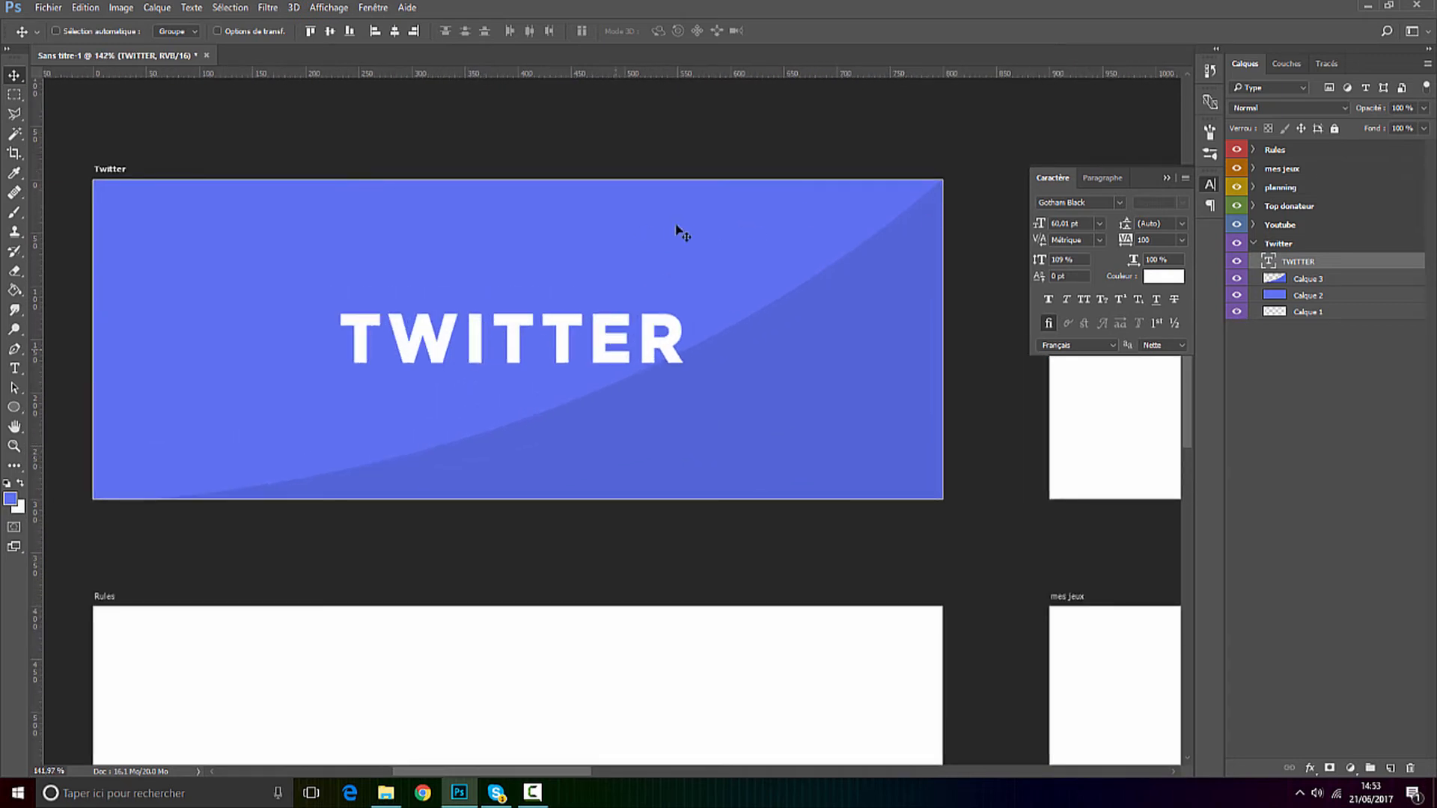
Select the Twitter artboard and place a vertical guide and a horizontal guide through its centre.
{"action": "left_click", "coordinate": [1280, 244]}
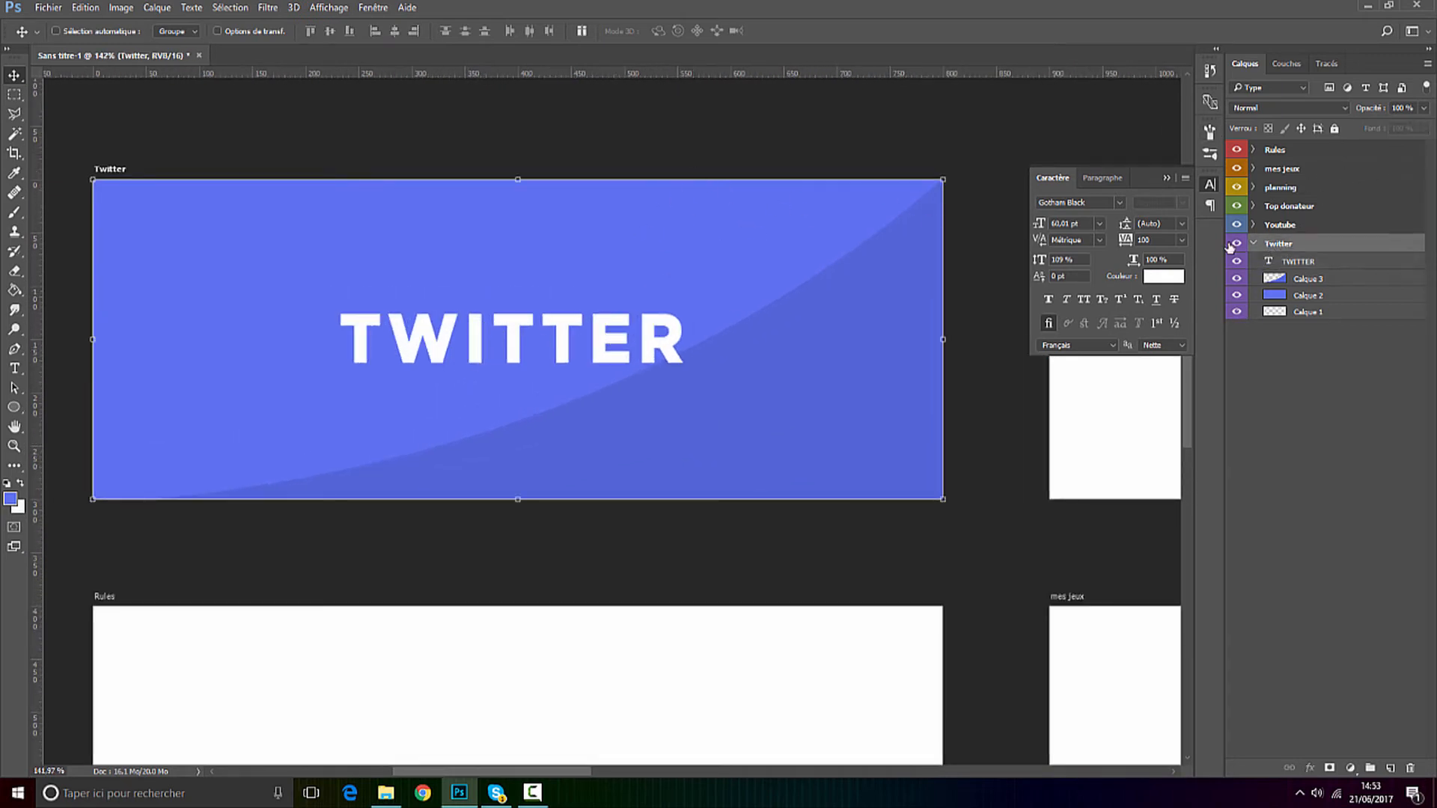
{"action": "left_click_drag", "start_coordinate": [37, 202], "coordinate": [519, 203]}
{"action": "left_click_drag", "start_coordinate": [513, 73], "coordinate": [428, 340]}
{"action": "scroll", "coordinate": [770, 347], "scroll_direction": "down", "scroll_amount": 4}
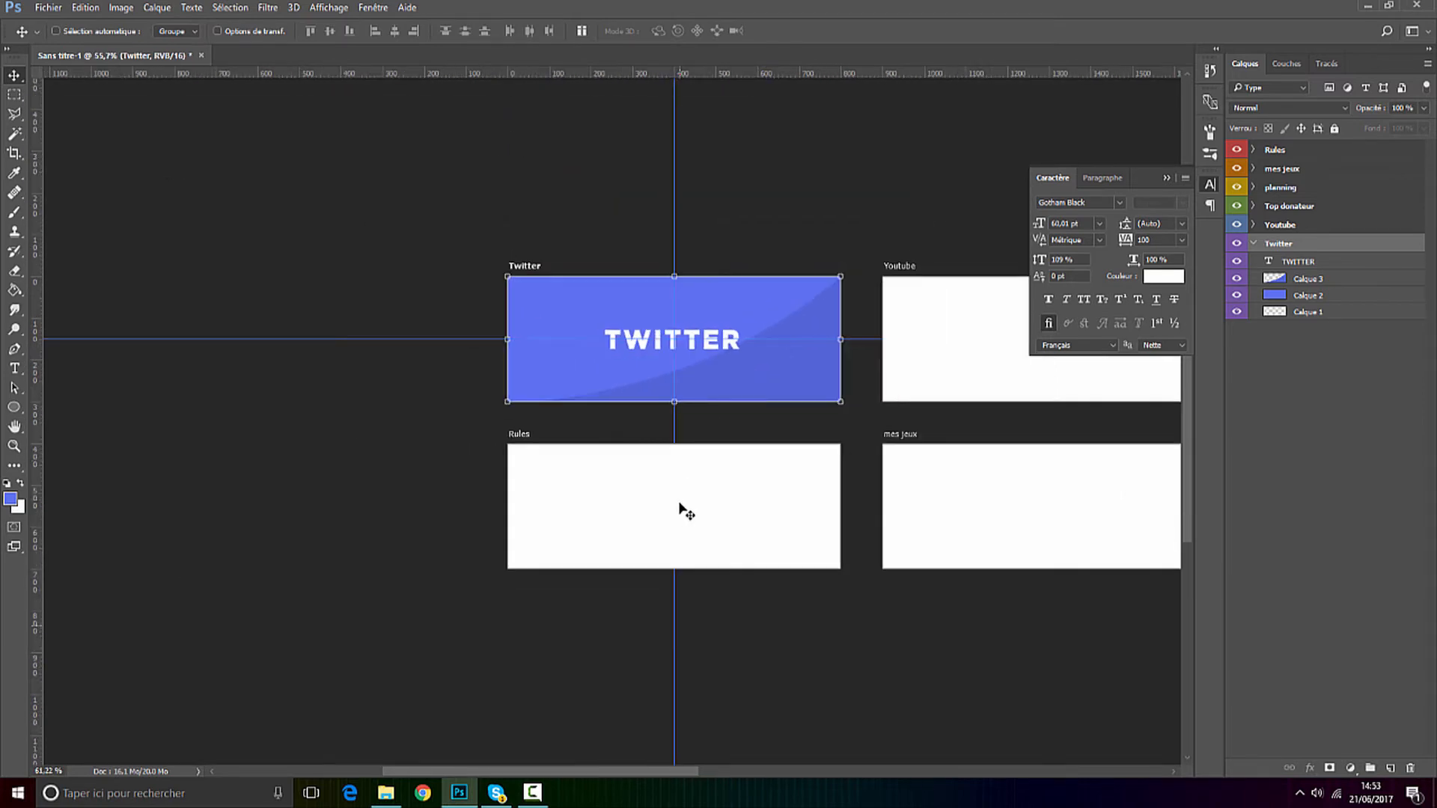
{"action": "scroll", "coordinate": [676, 489], "scroll_direction": "up", "scroll_amount": 2}
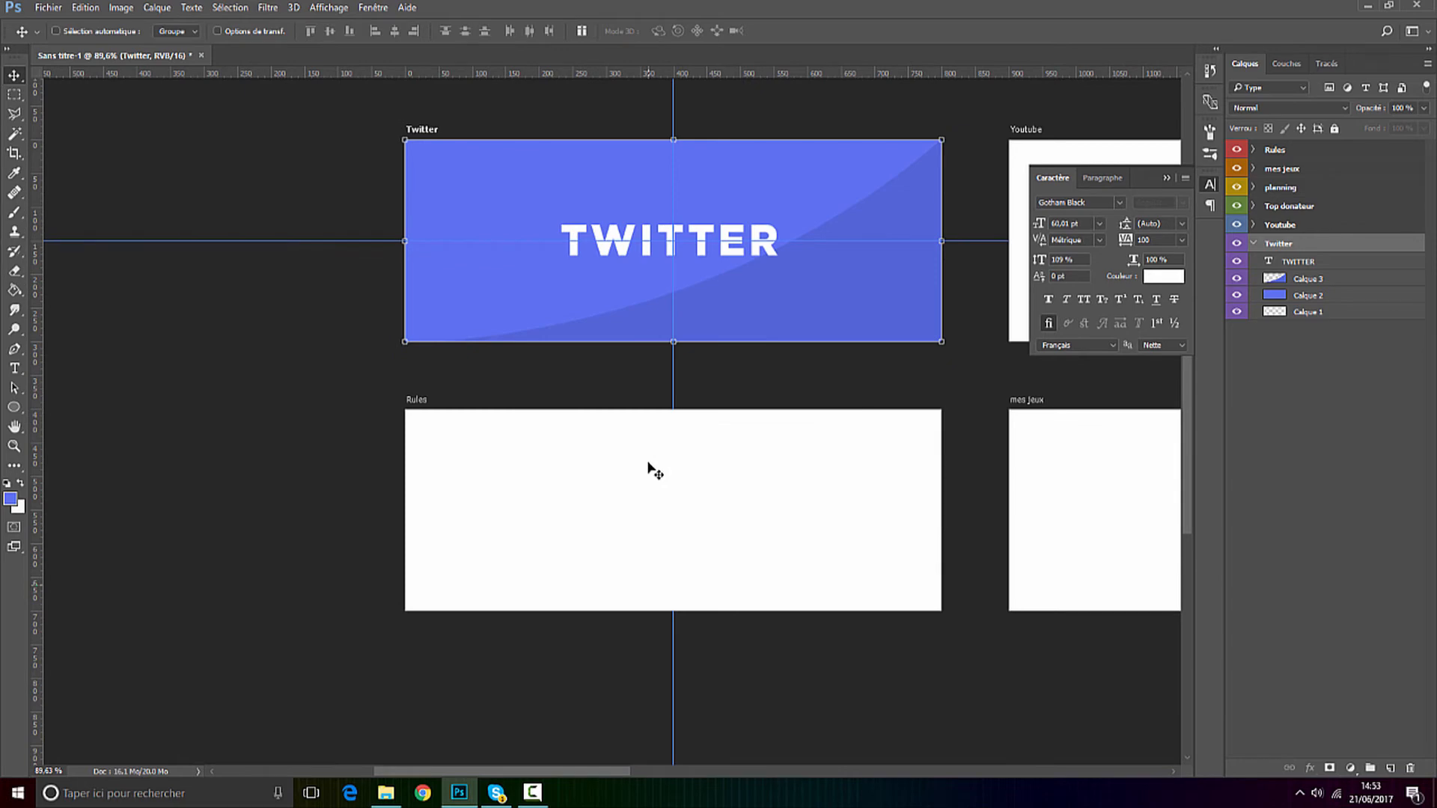
Duplicate the TWITTER text layer on the Twitter artboard and place the copy above the original word.
{"action": "scroll", "coordinate": [664, 224], "scroll_direction": "up", "scroll_amount": 3}
{"action": "scroll", "coordinate": [667, 226], "scroll_direction": "down", "scroll_amount": 2}
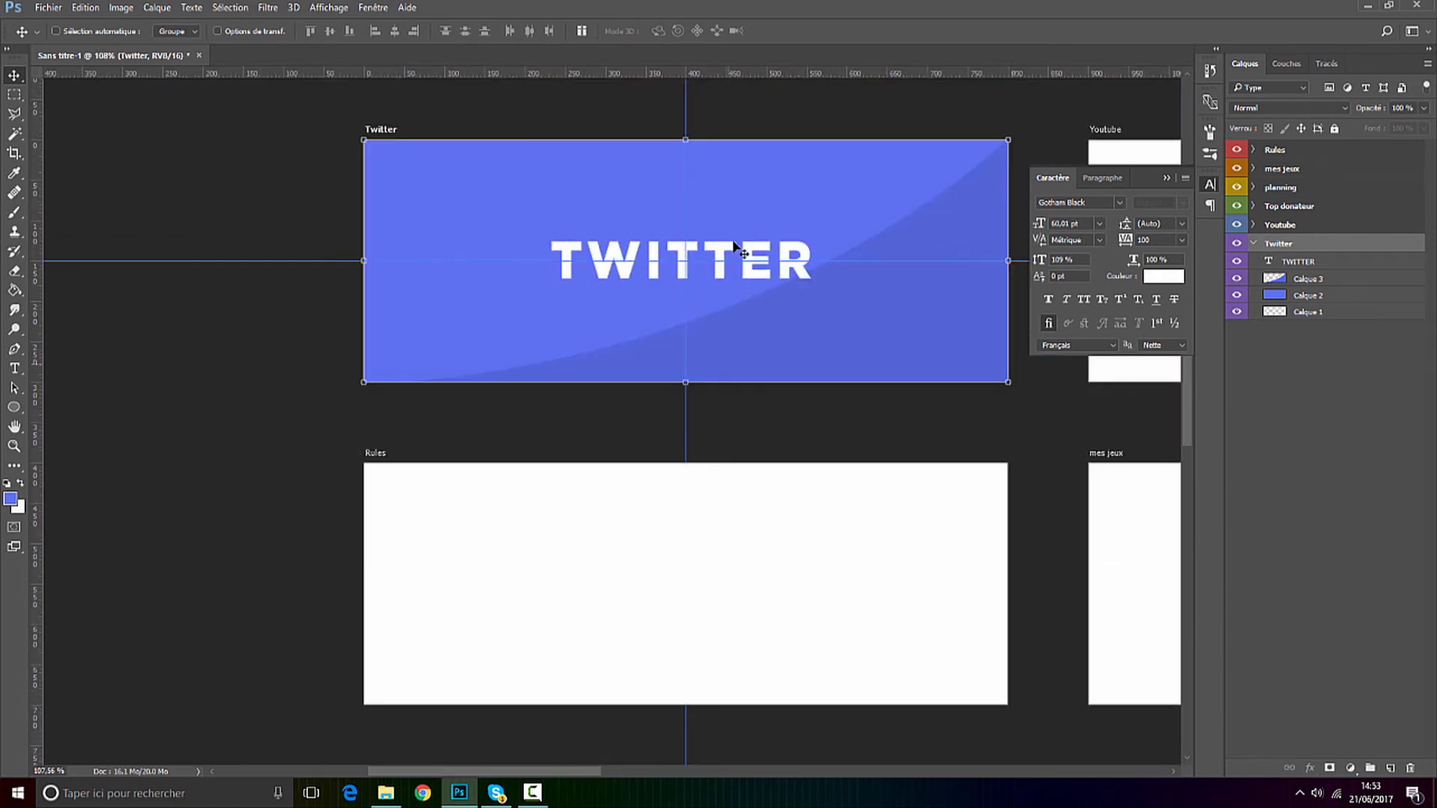
{"action": "scroll", "coordinate": [737, 254], "scroll_direction": "up", "scroll_amount": 3}
{"action": "left_click", "coordinate": [1308, 260]}
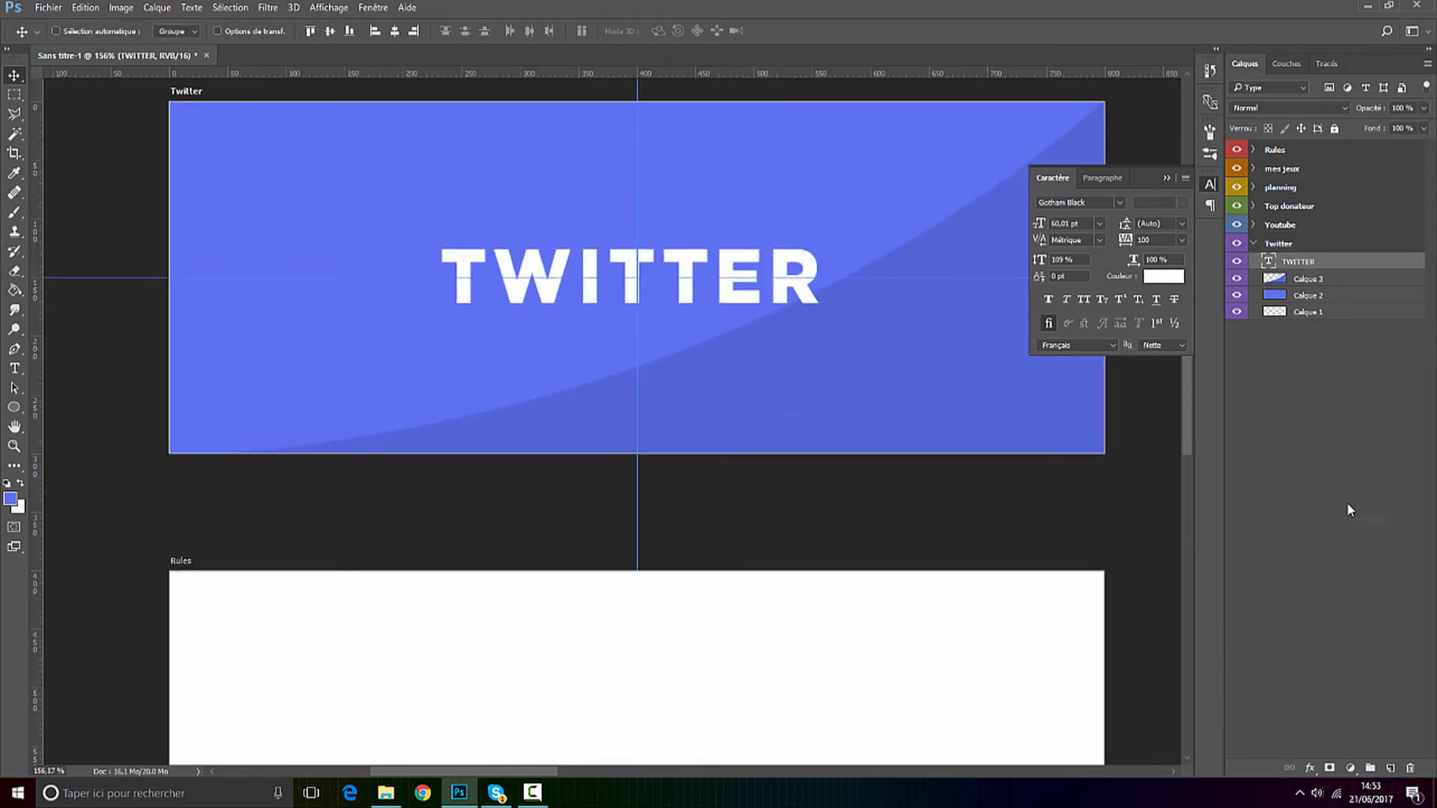
{"action": "key", "text": "ctrl+j"}
{"action": "left_click_drag", "start_coordinate": [764, 357], "coordinate": [421, 208]}
Select the copied text with the Type tool and reduce its font size to 14,01 pt.
{"action": "key", "text": "t"}
{"action": "left_click", "coordinate": [722, 191]}
{"action": "left_click_drag", "start_coordinate": [268, 30], "coordinate": [234, 38]}
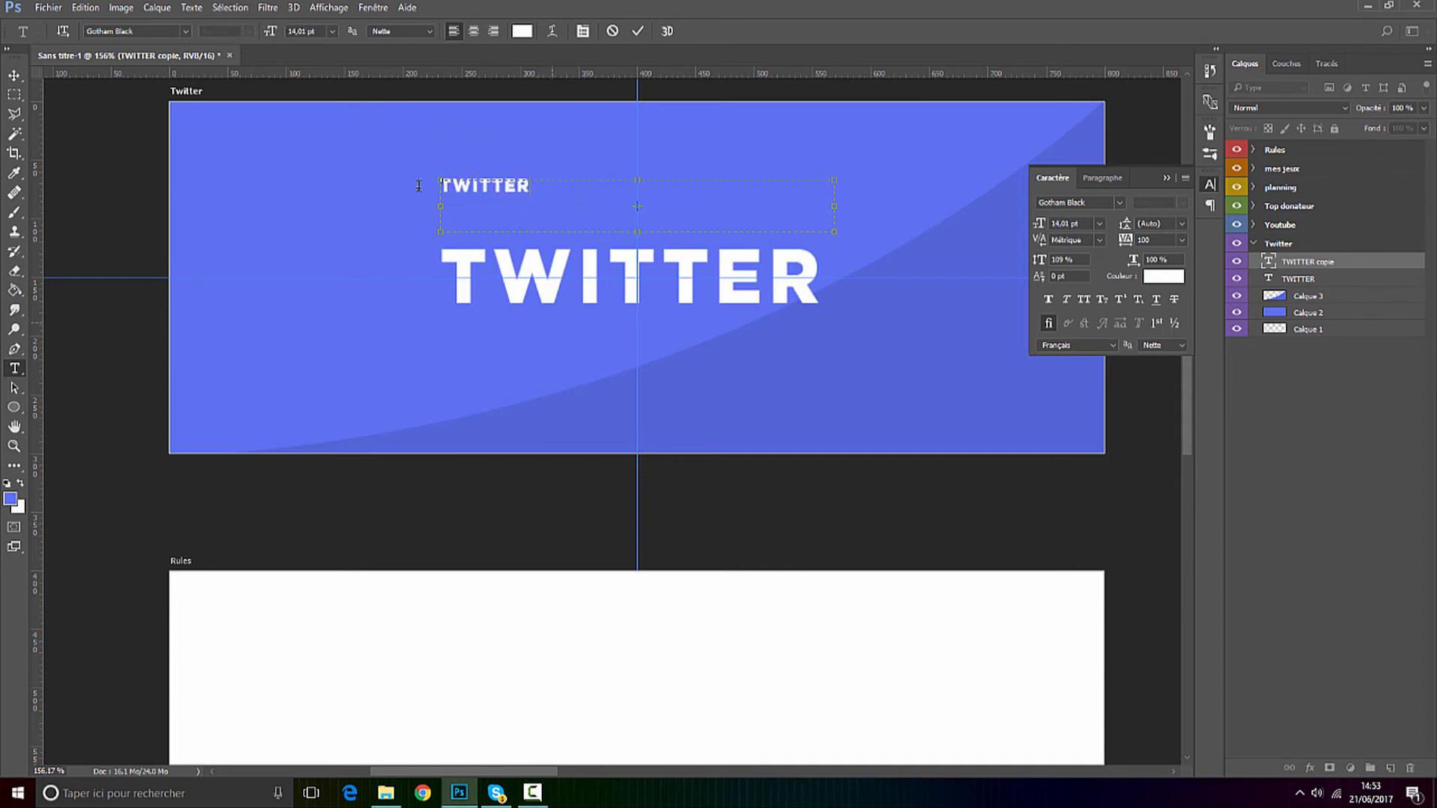
Replace the small copied text with FOLLOW ME ON MY SOCIAL LINK in capitals.
{"action": "type", "text": "follow"}
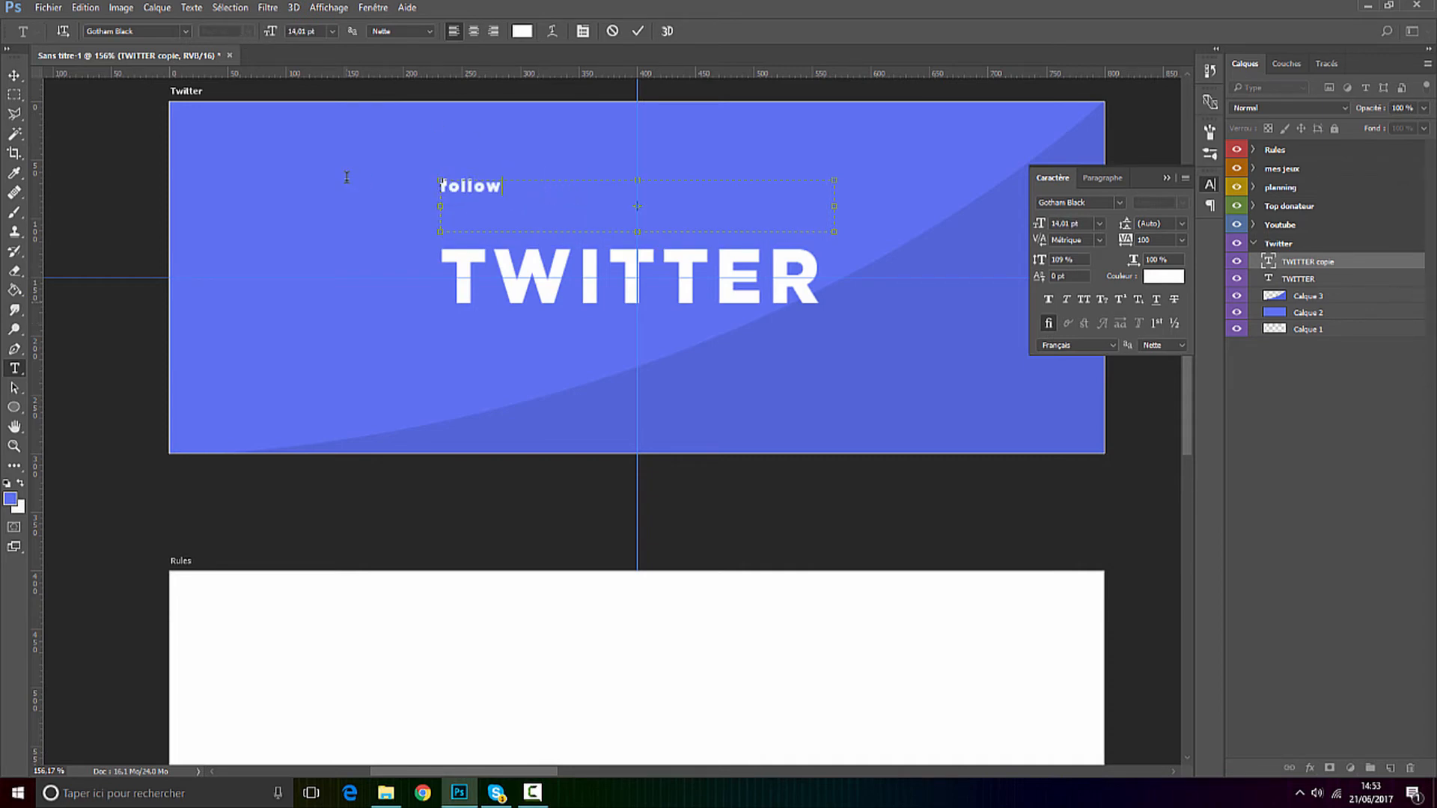
{"action": "key", "text": "BackSpace"}
{"action": "key", "text": "BackSpace"}
{"action": "key", "text": "BackSpace"}
{"action": "key", "text": "BackSpace"}
{"action": "key", "text": "BackSpace"}
{"action": "key", "text": "BackSpace"}
{"action": "type", "text": "FOLLOW ME"}
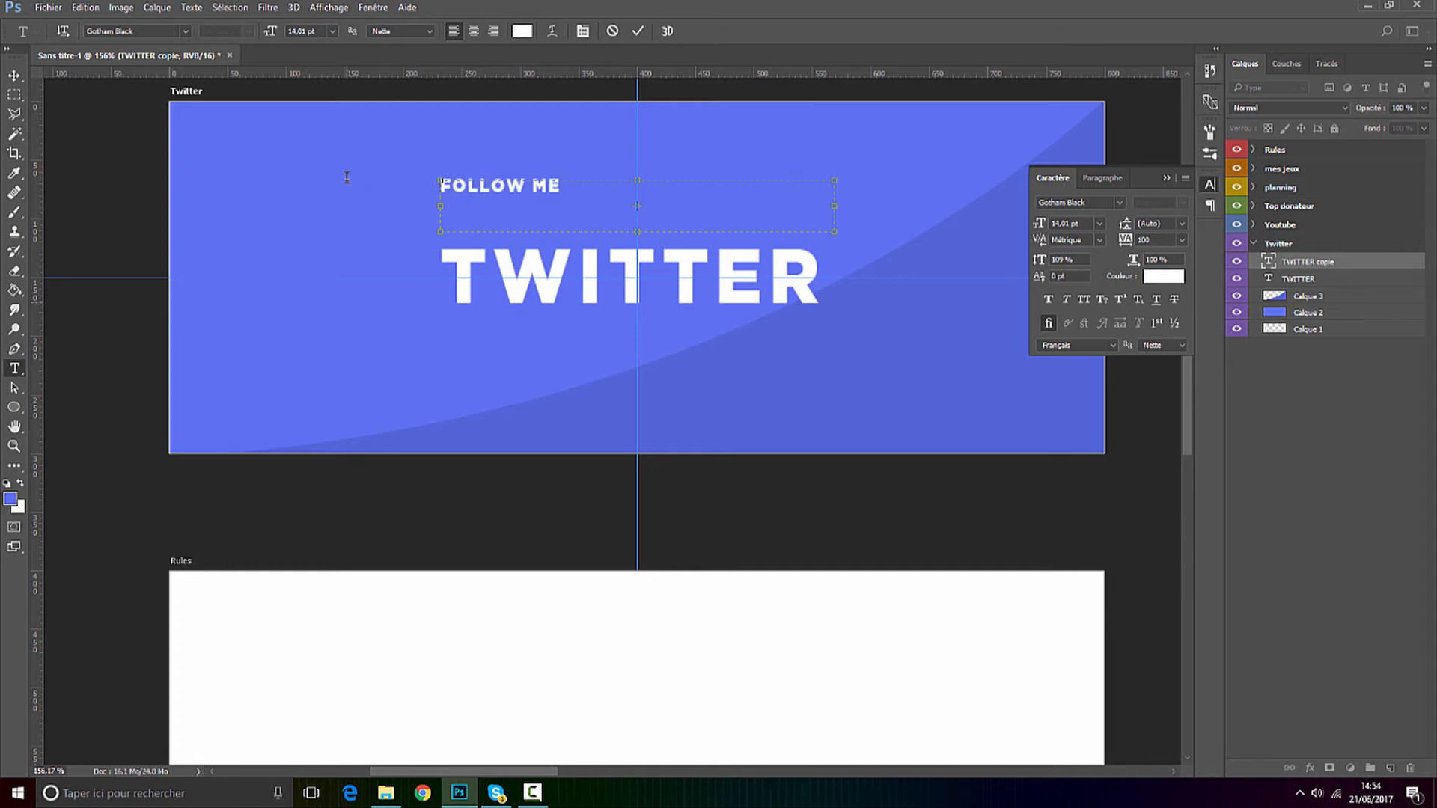
{"action": "type", "text": " ON MY SOCIAL LINK"}
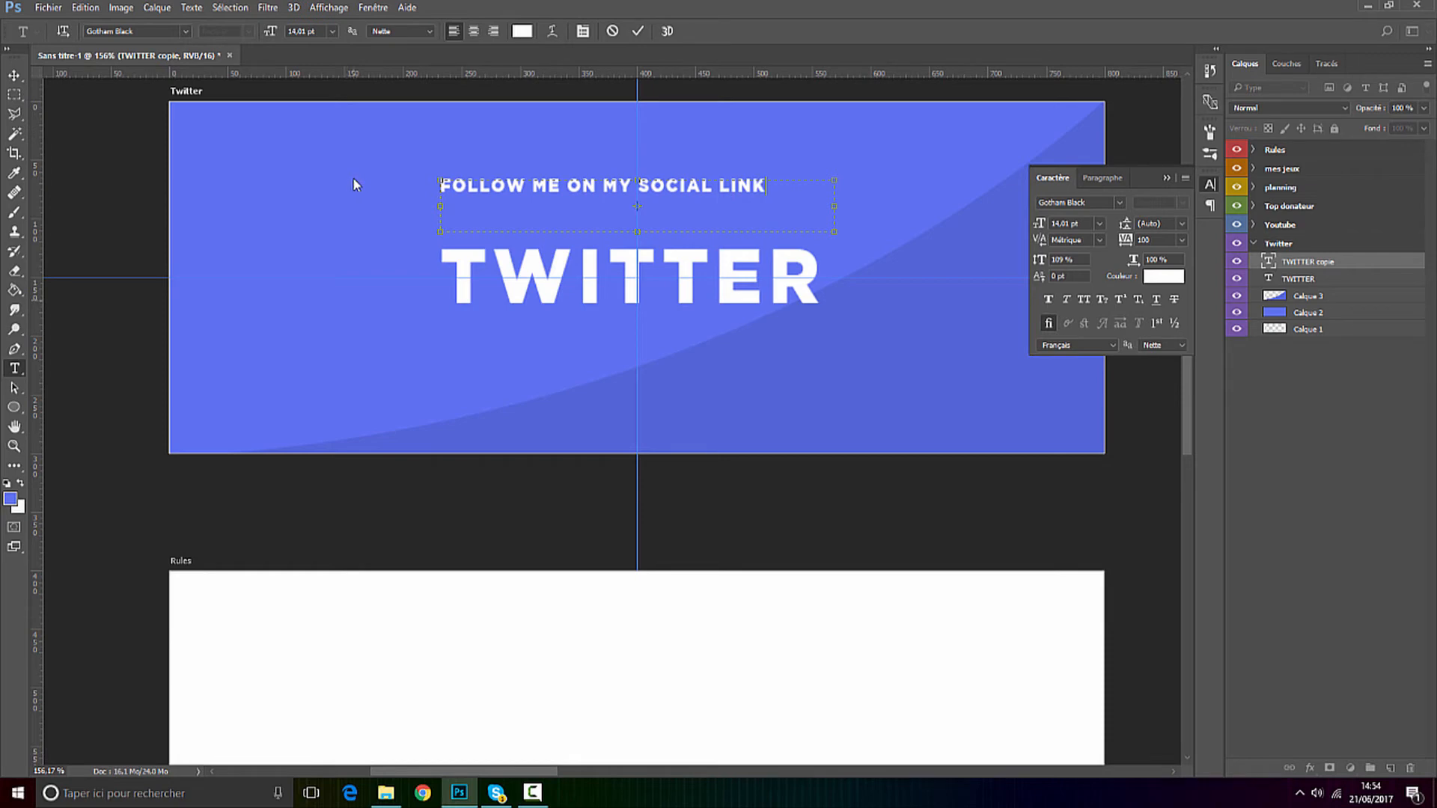
Narrow the tagline's text box to fit its words, centre it directly above TWITTER and commit the edit.
{"action": "left_click_drag", "start_coordinate": [838, 206], "coordinate": [769, 210]}
{"action": "left_click_drag", "start_coordinate": [666, 150], "coordinate": [701, 193]}
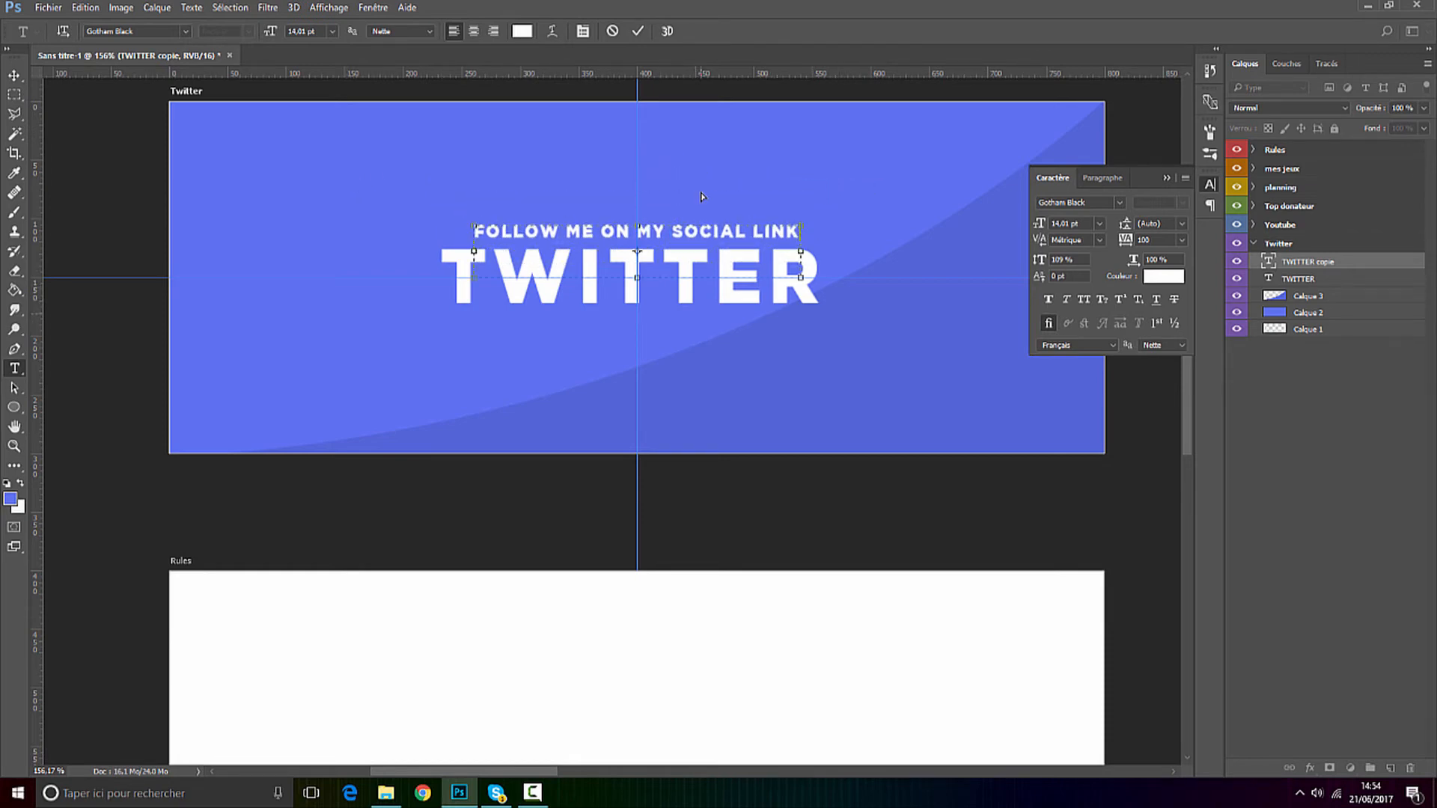
{"action": "left_click", "coordinate": [637, 34]}
{"action": "left_click", "coordinate": [15, 75]}
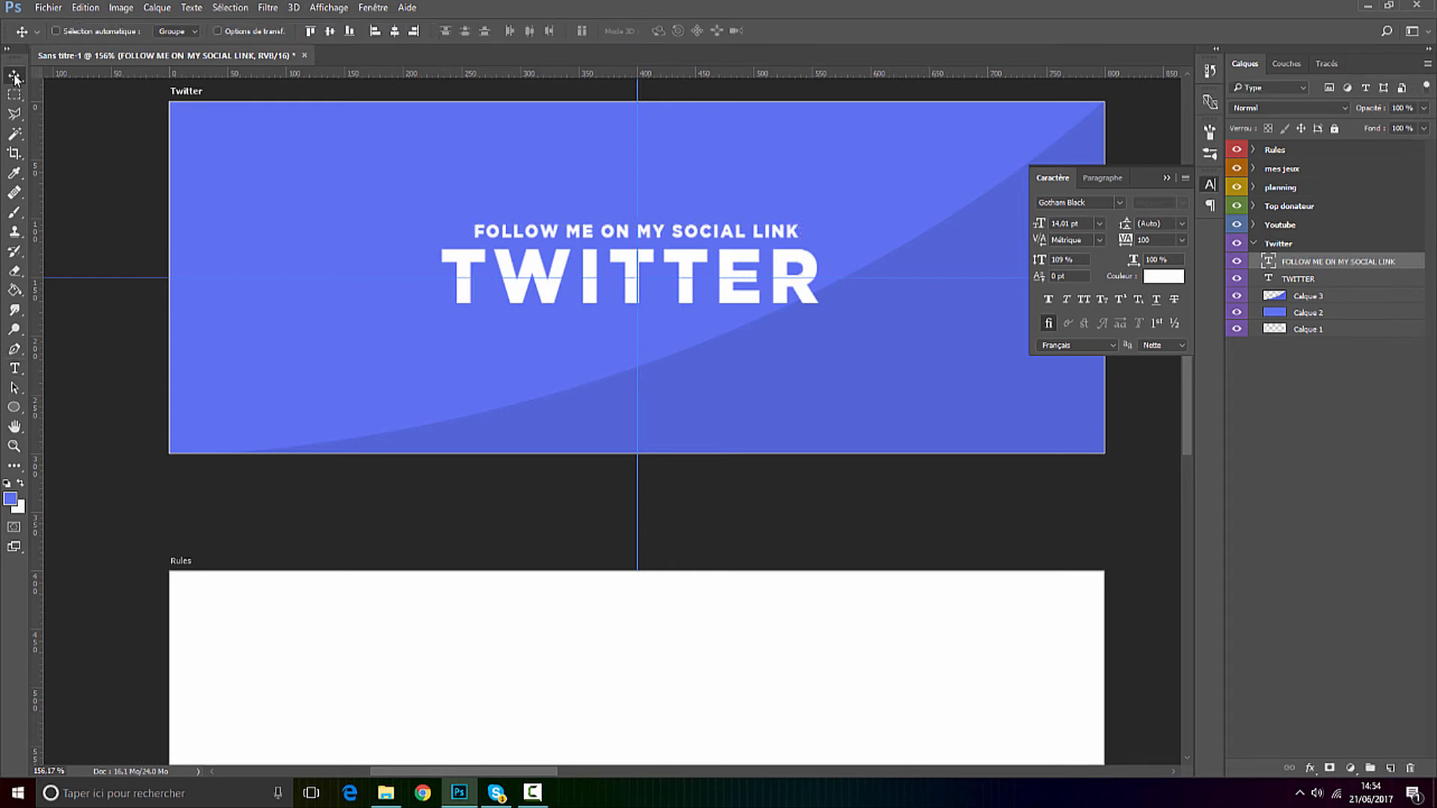
Hide the guides and other extras to view the Twitter button without overlays.
{"action": "scroll", "coordinate": [642, 279], "scroll_direction": "down", "scroll_amount": 8}
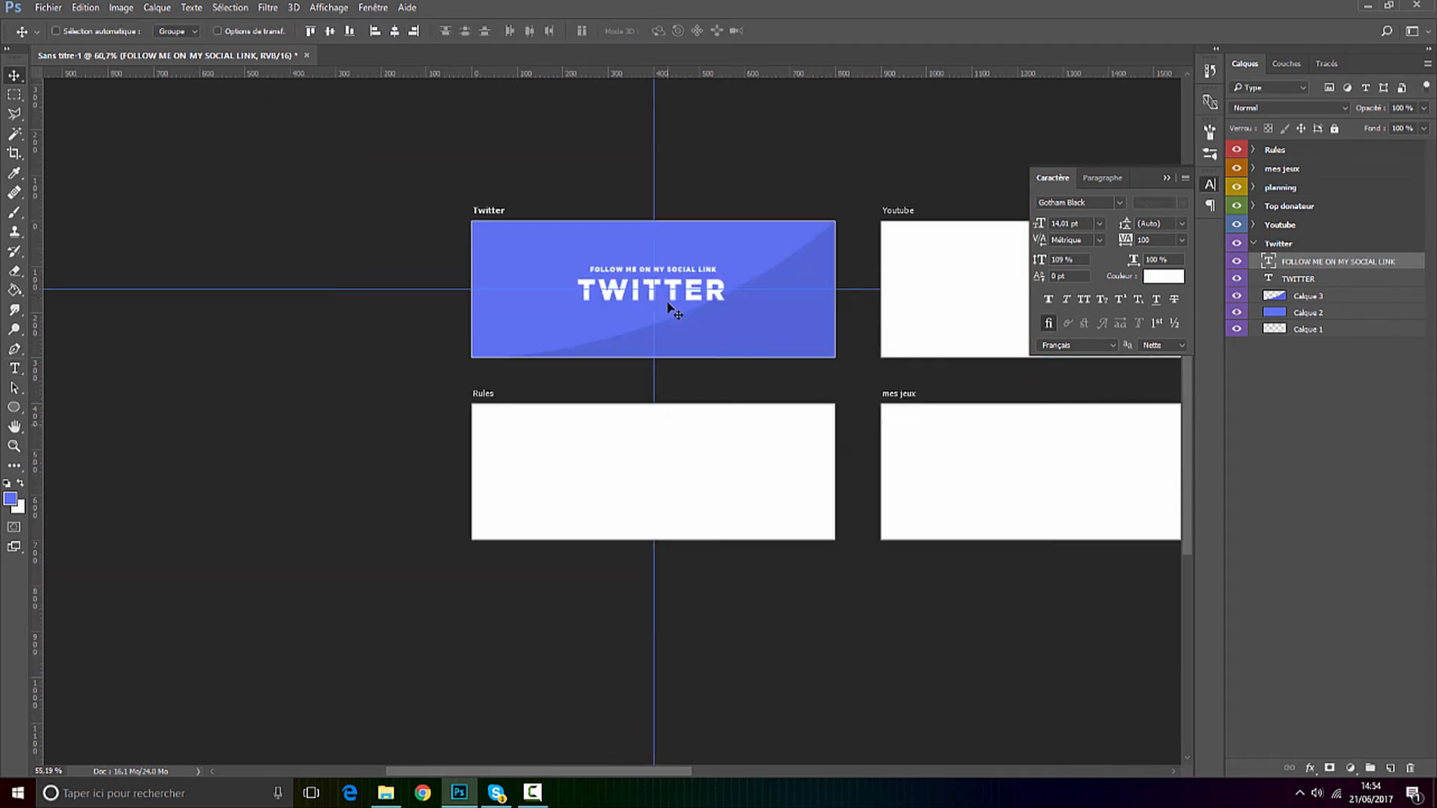
{"action": "scroll", "coordinate": [671, 301], "scroll_direction": "up", "scroll_amount": 4}
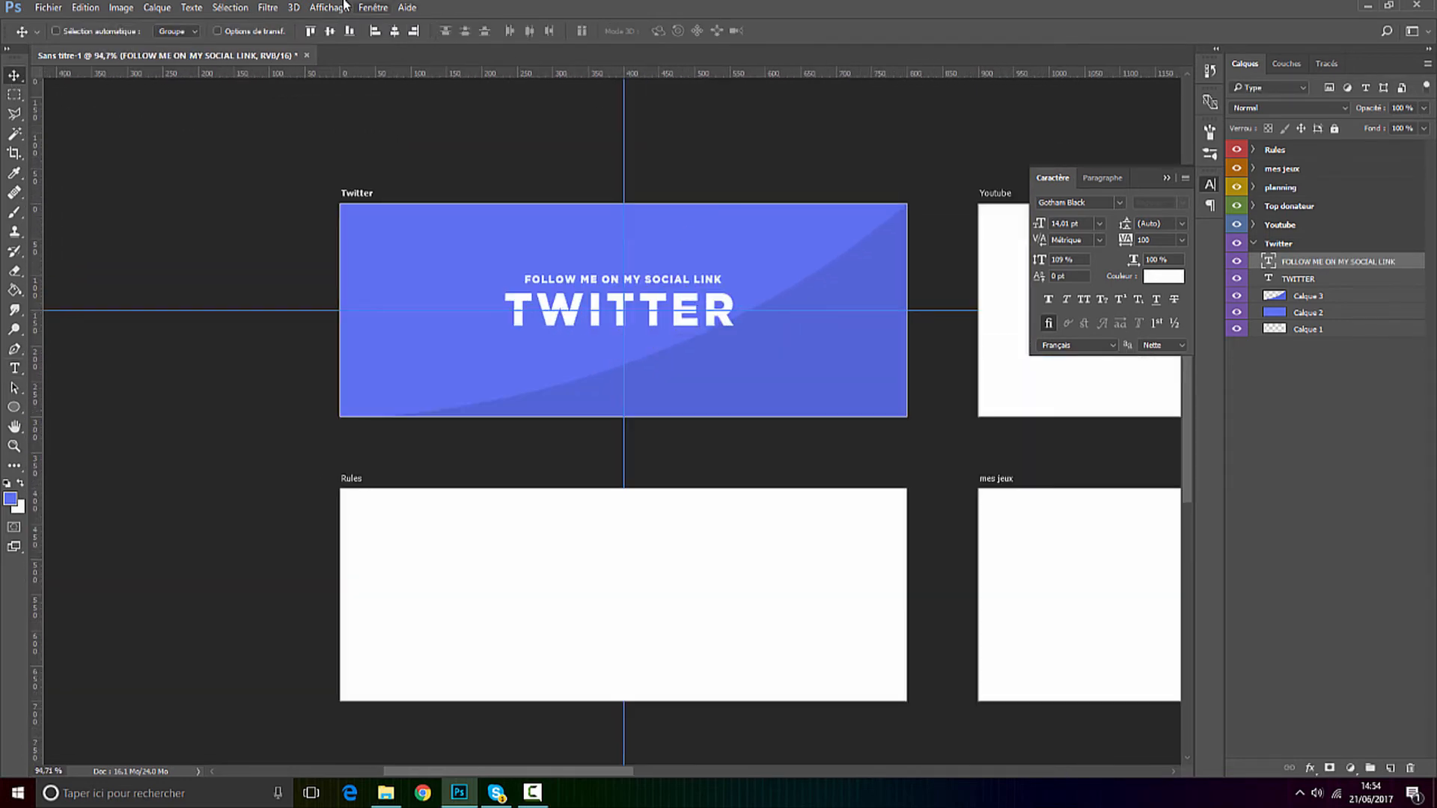
{"action": "left_click", "coordinate": [329, 7]}
{"action": "left_click", "coordinate": [405, 242]}
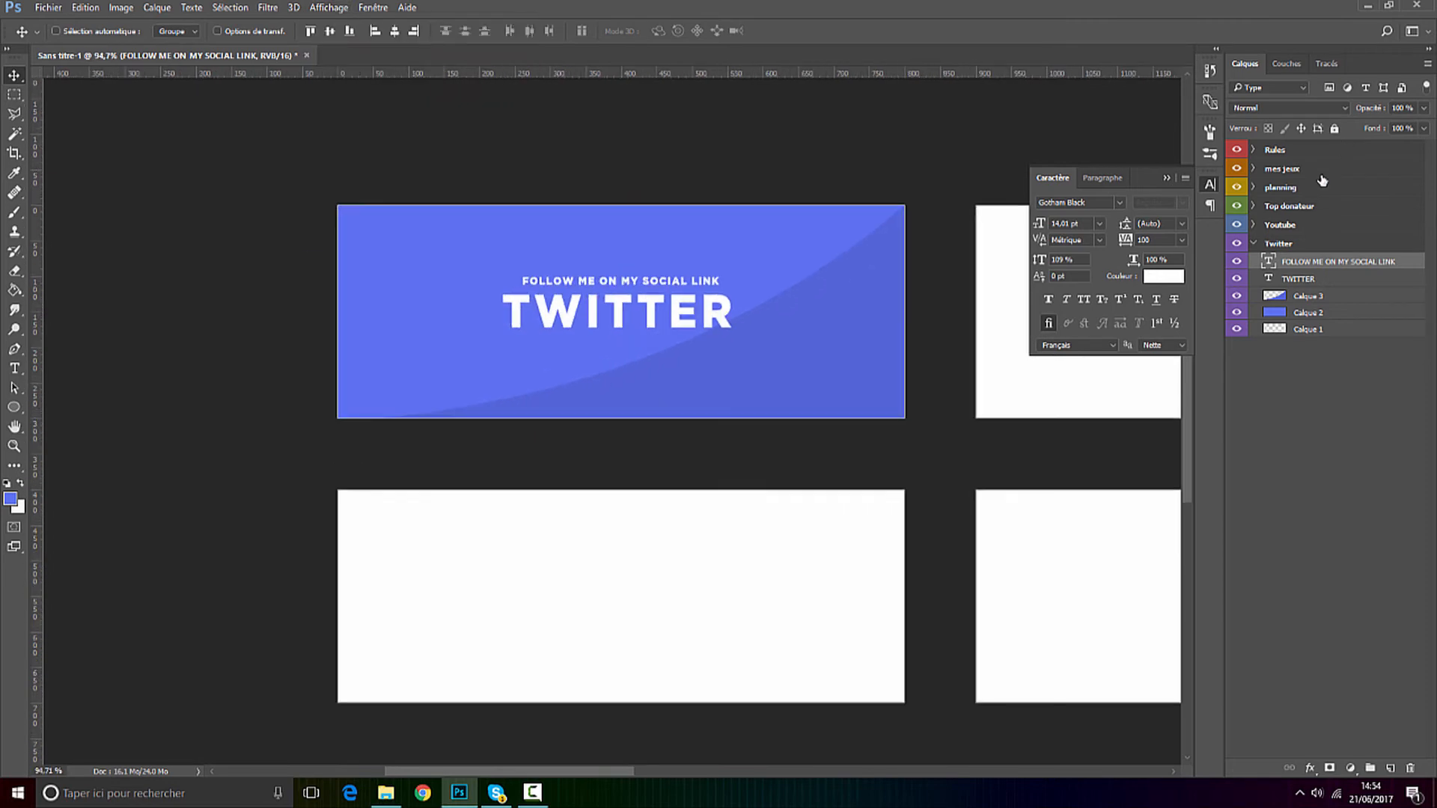
Add a new layer on the Twitter artboard and paint a soft white highlight over its upper-left corner with a 1500 px brush.
{"action": "left_click", "coordinate": [1390, 769]}
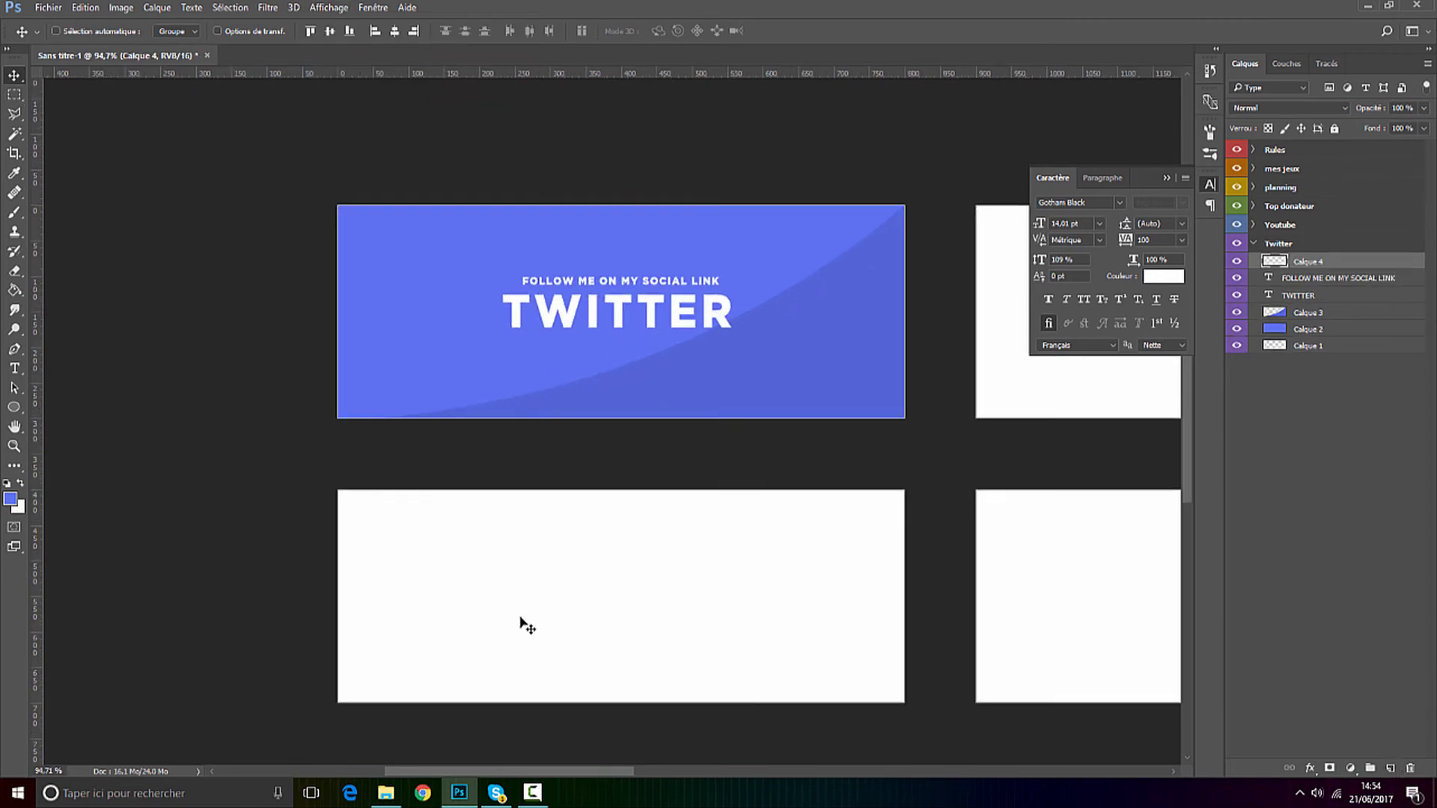
{"action": "left_click", "coordinate": [21, 484]}
{"action": "left_click", "coordinate": [14, 211]}
{"action": "left_click", "coordinate": [78, 32]}
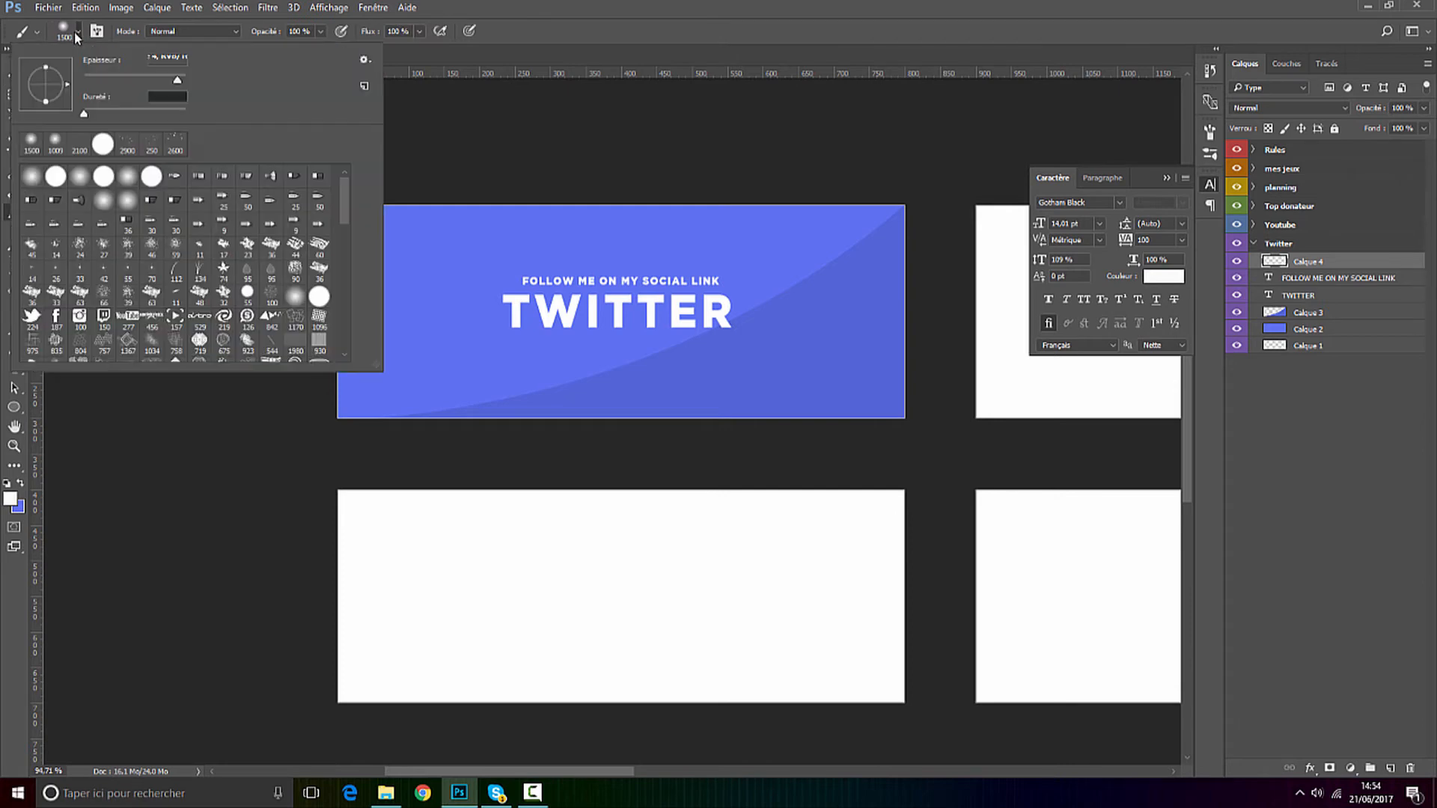
{"action": "left_click", "coordinate": [583, 3]}
{"action": "scroll", "coordinate": [560, 190], "scroll_direction": "down", "scroll_amount": 3}
{"action": "scroll", "coordinate": [481, 208], "scroll_direction": "down", "scroll_amount": 3}
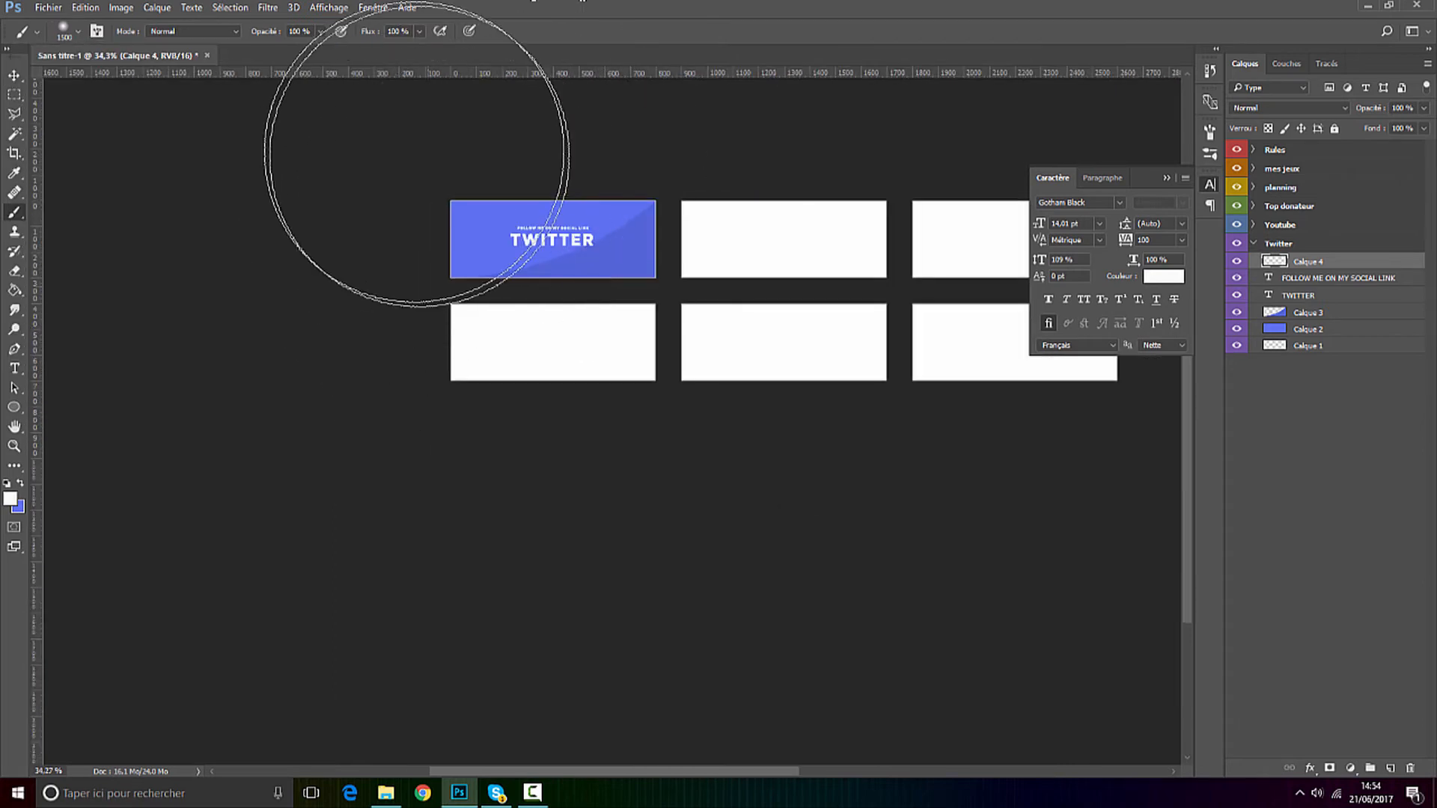
{"action": "scroll", "coordinate": [417, 155], "scroll_direction": "down", "scroll_amount": 2}
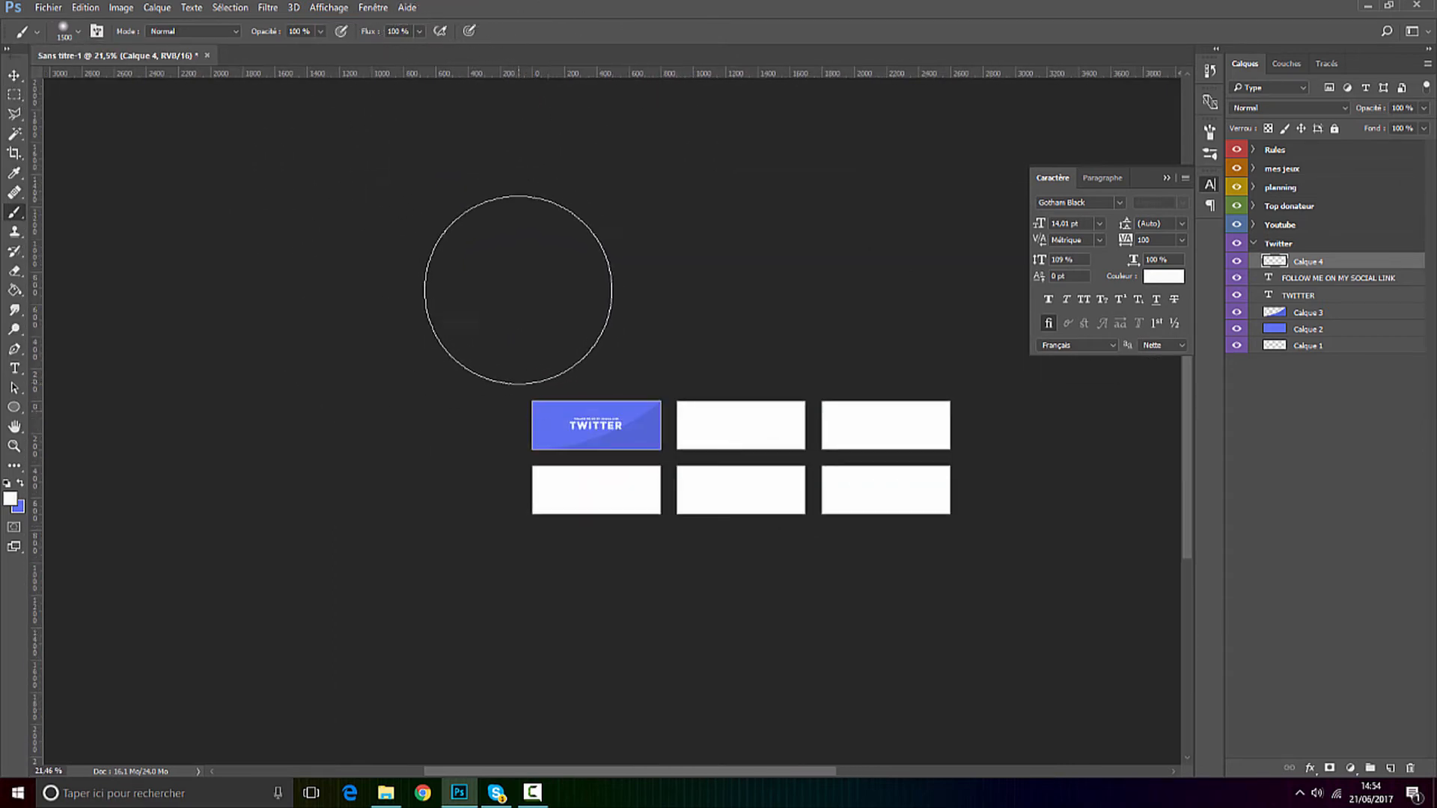
{"action": "key", "text": "v"}
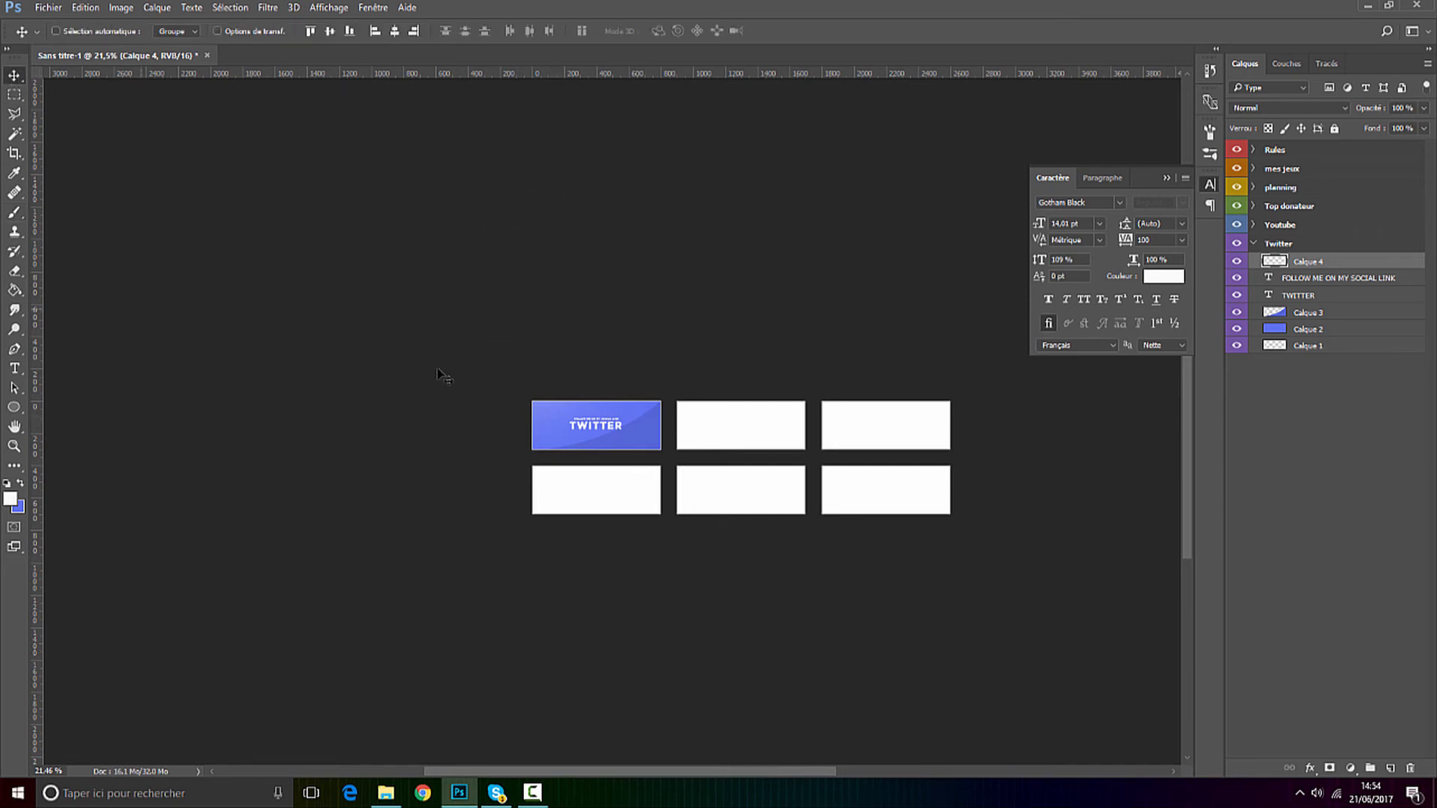
{"action": "scroll", "coordinate": [596, 434], "scroll_direction": "up", "scroll_amount": 6}
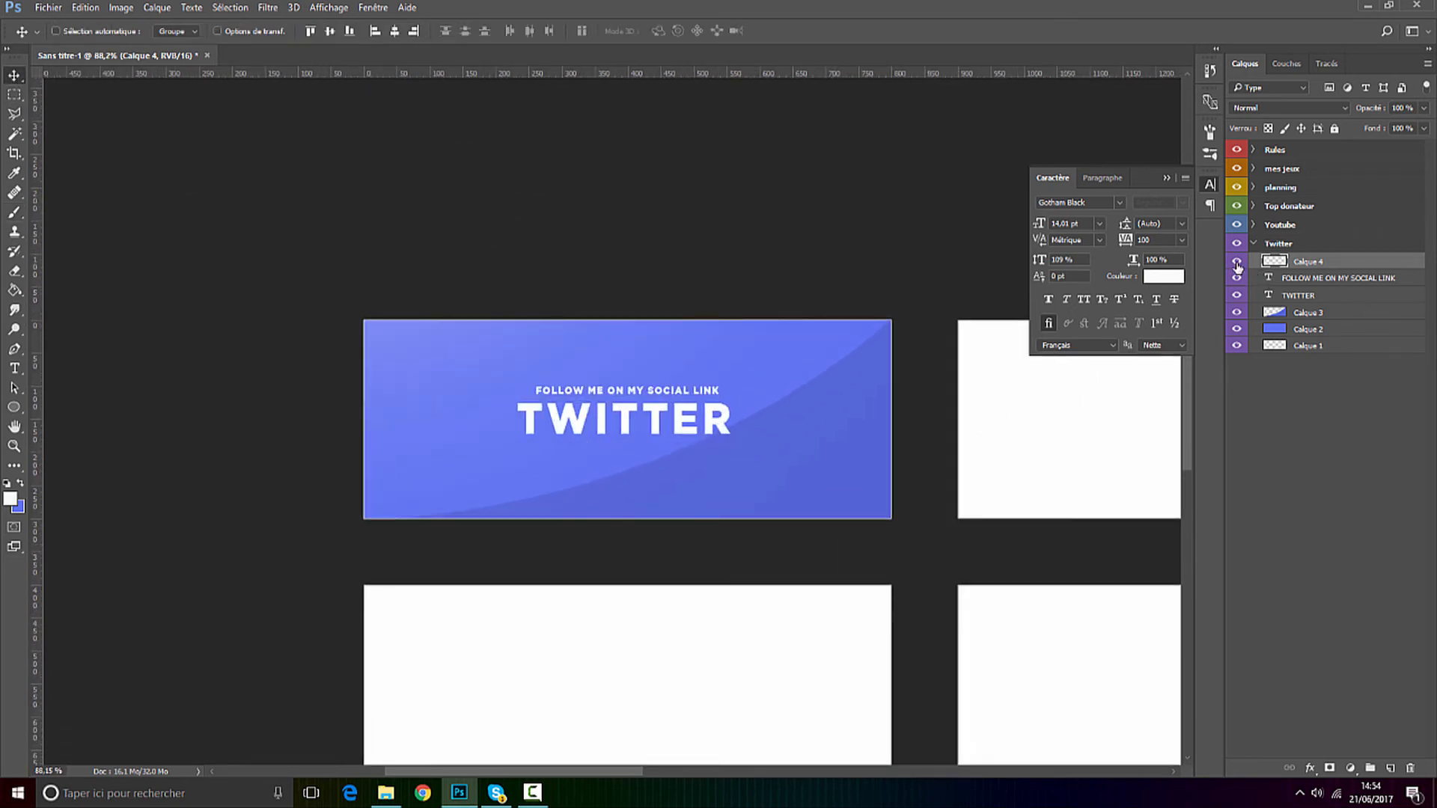
Lower the opacity of the highlight layer Calque 4 and deselect it.
{"action": "scroll", "coordinate": [686, 481], "scroll_direction": "up", "scroll_amount": 1}
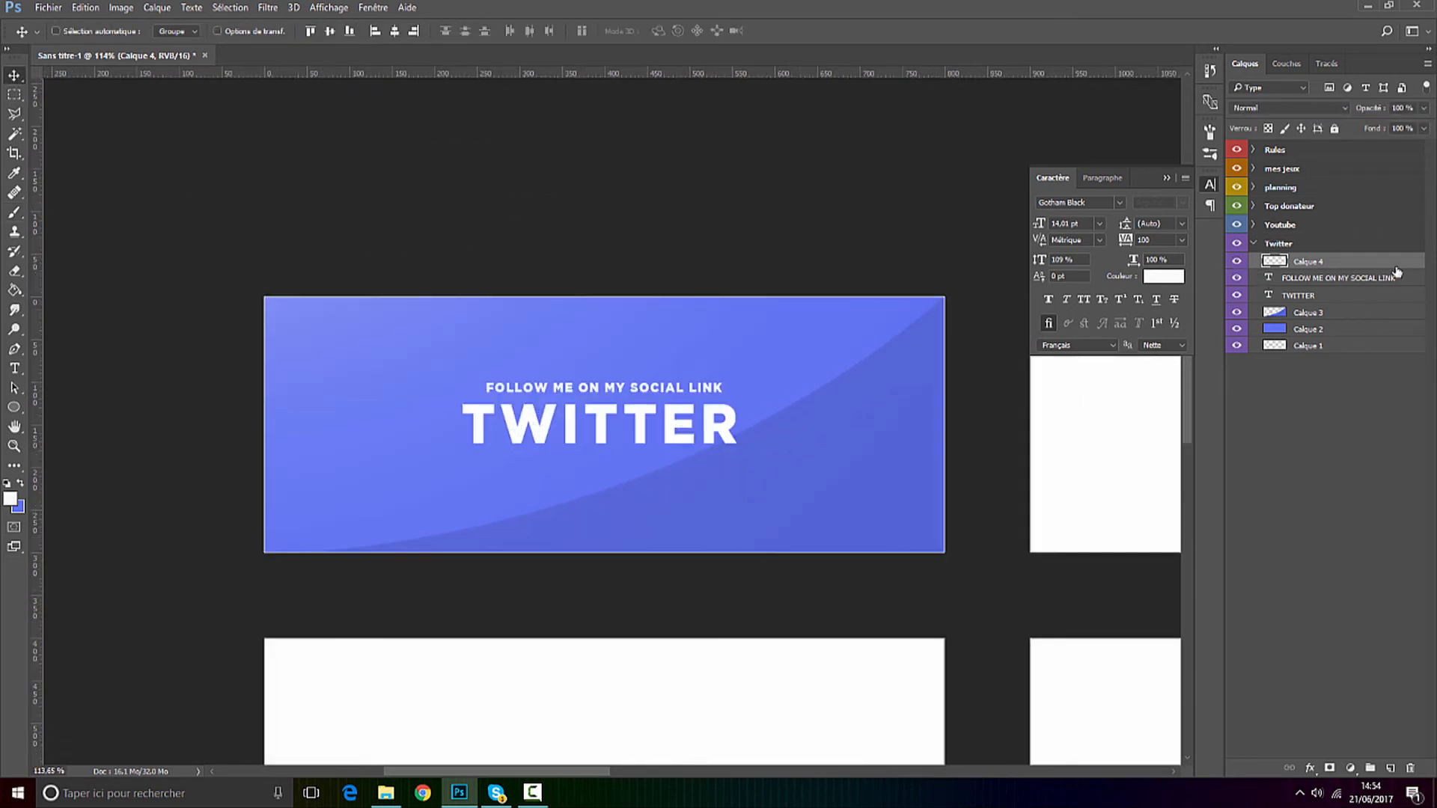
{"action": "left_click_drag", "start_coordinate": [1370, 109], "coordinate": [1345, 114]}
{"action": "left_click", "coordinate": [1339, 450]}
Group all layers of the Twitter artboard, from Calque 4 down to Calque 1.
{"action": "left_click", "coordinate": [1253, 243]}
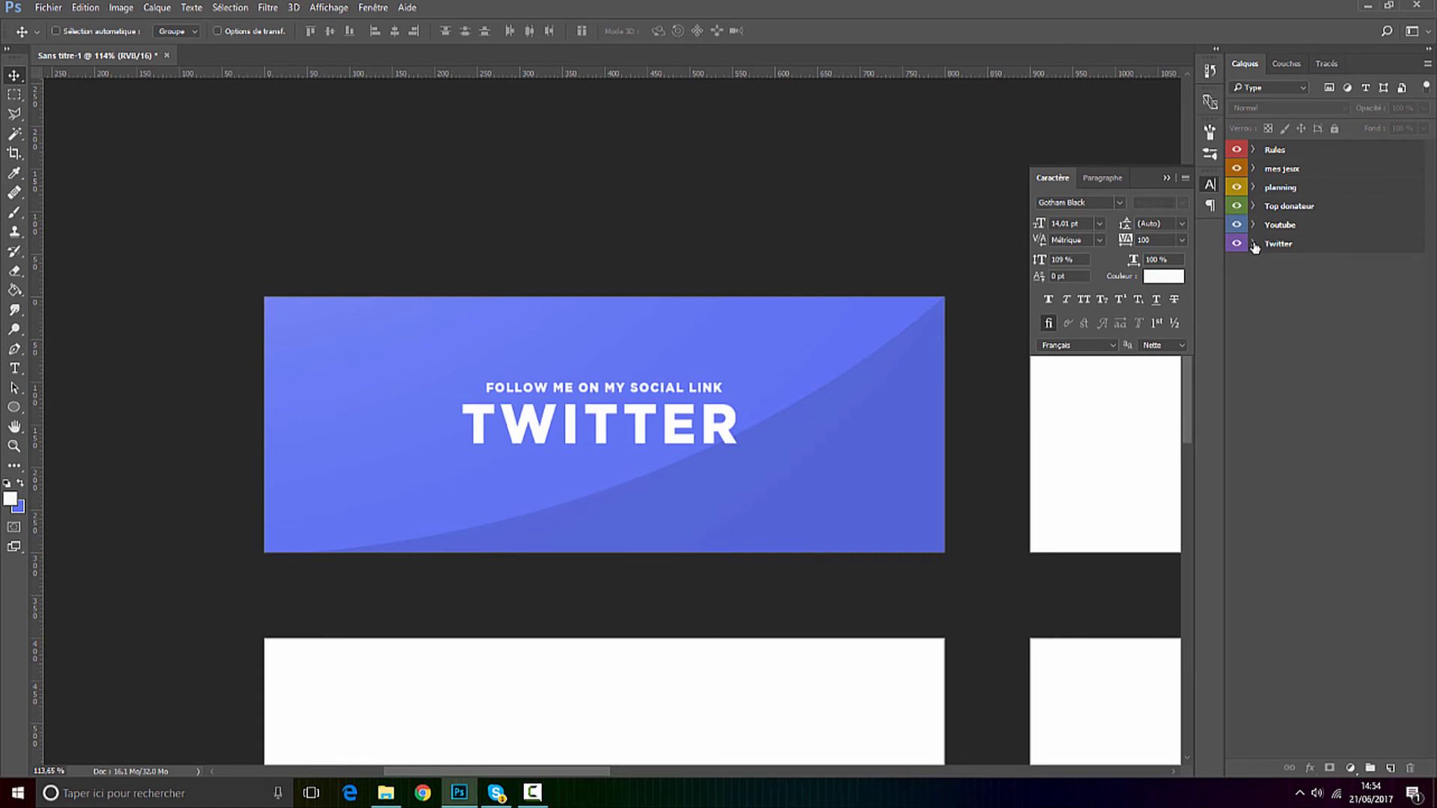
{"action": "left_click", "coordinate": [1254, 244]}
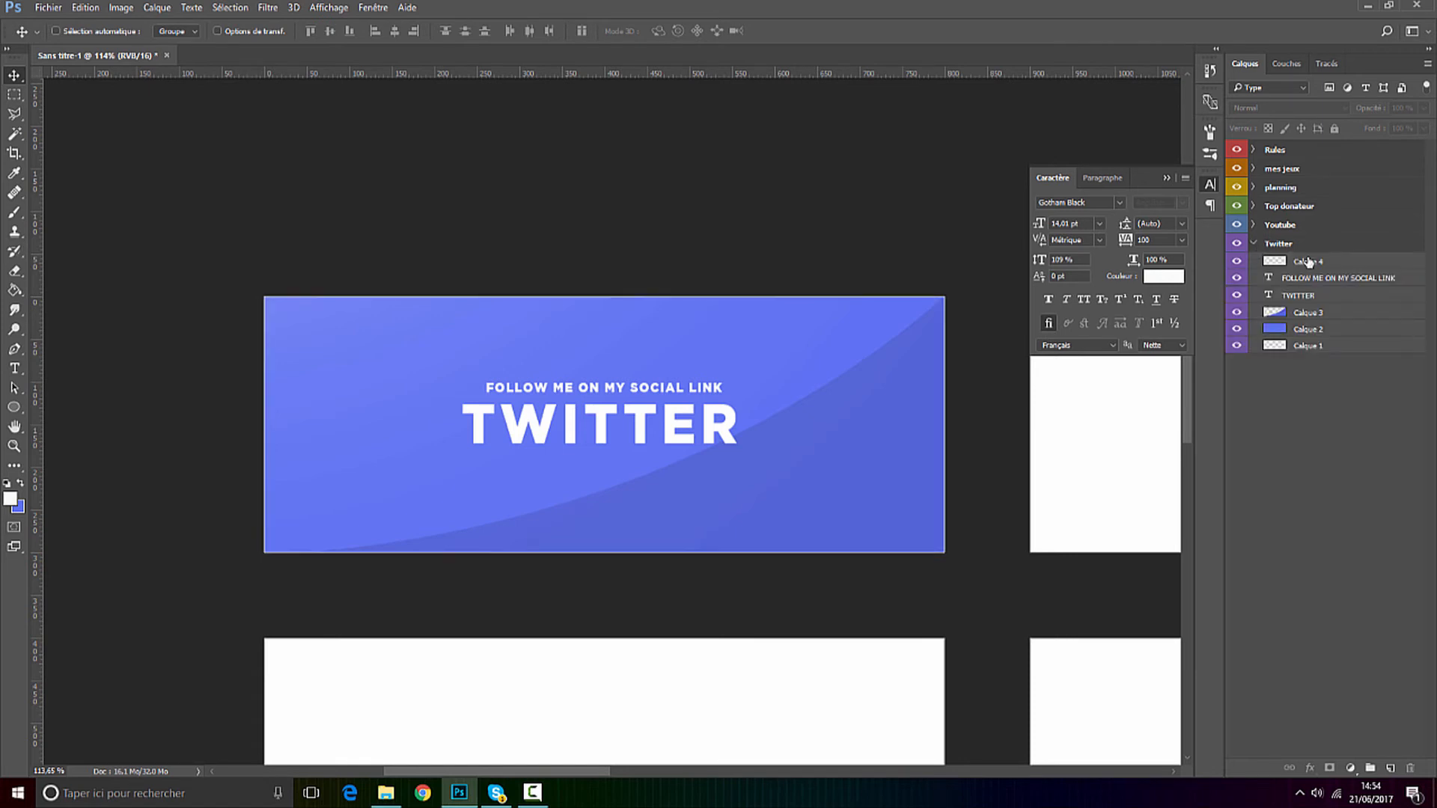
{"action": "left_click", "coordinate": [1296, 262]}
{"action": "left_click", "coordinate": [1307, 345], "text": "shift"}
{"action": "left_click", "coordinate": [1372, 766]}
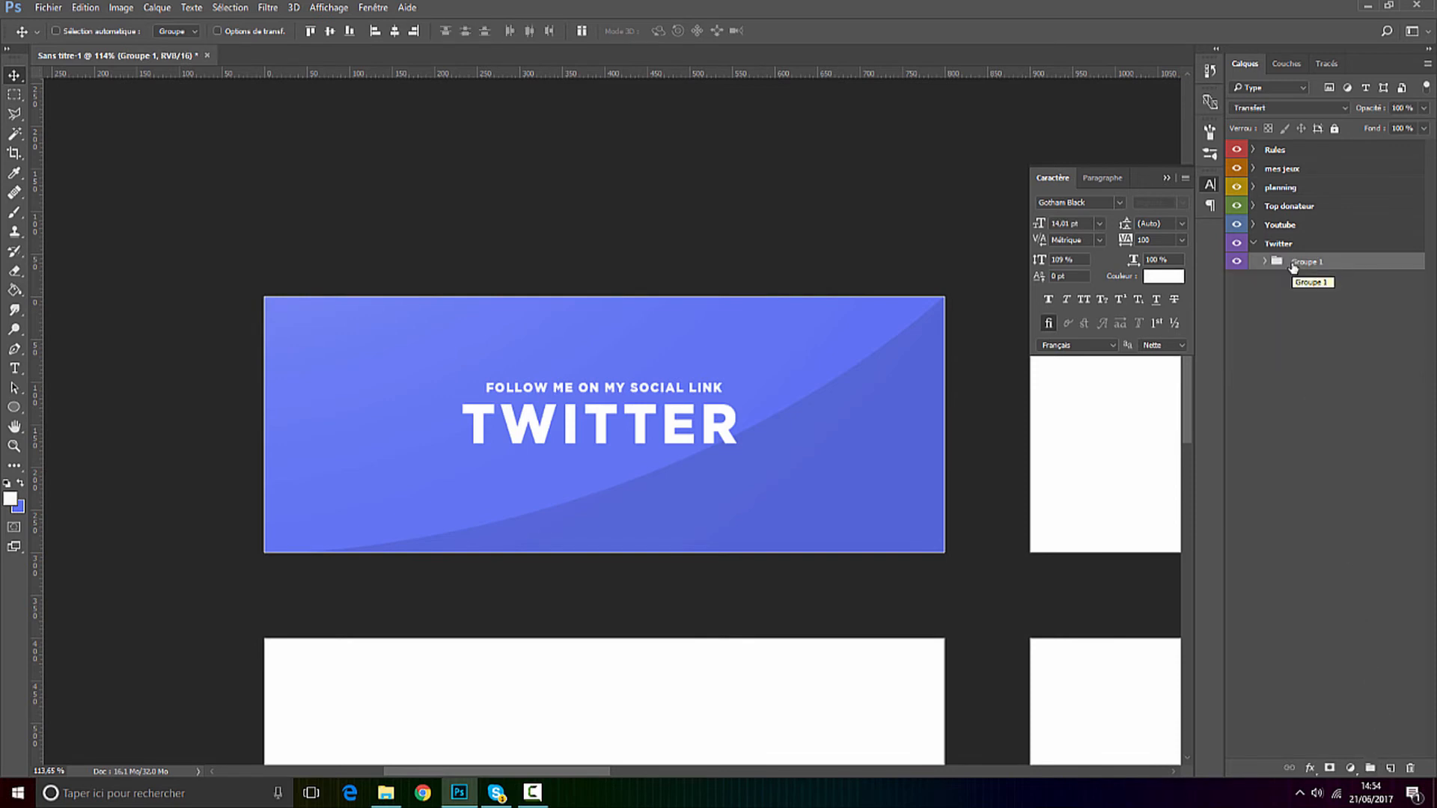
Place copies of the Twitter artboard's layer group on the Youtube and Top donateur artboards.
{"action": "scroll", "coordinate": [738, 295], "scroll_direction": "down", "scroll_amount": 8}
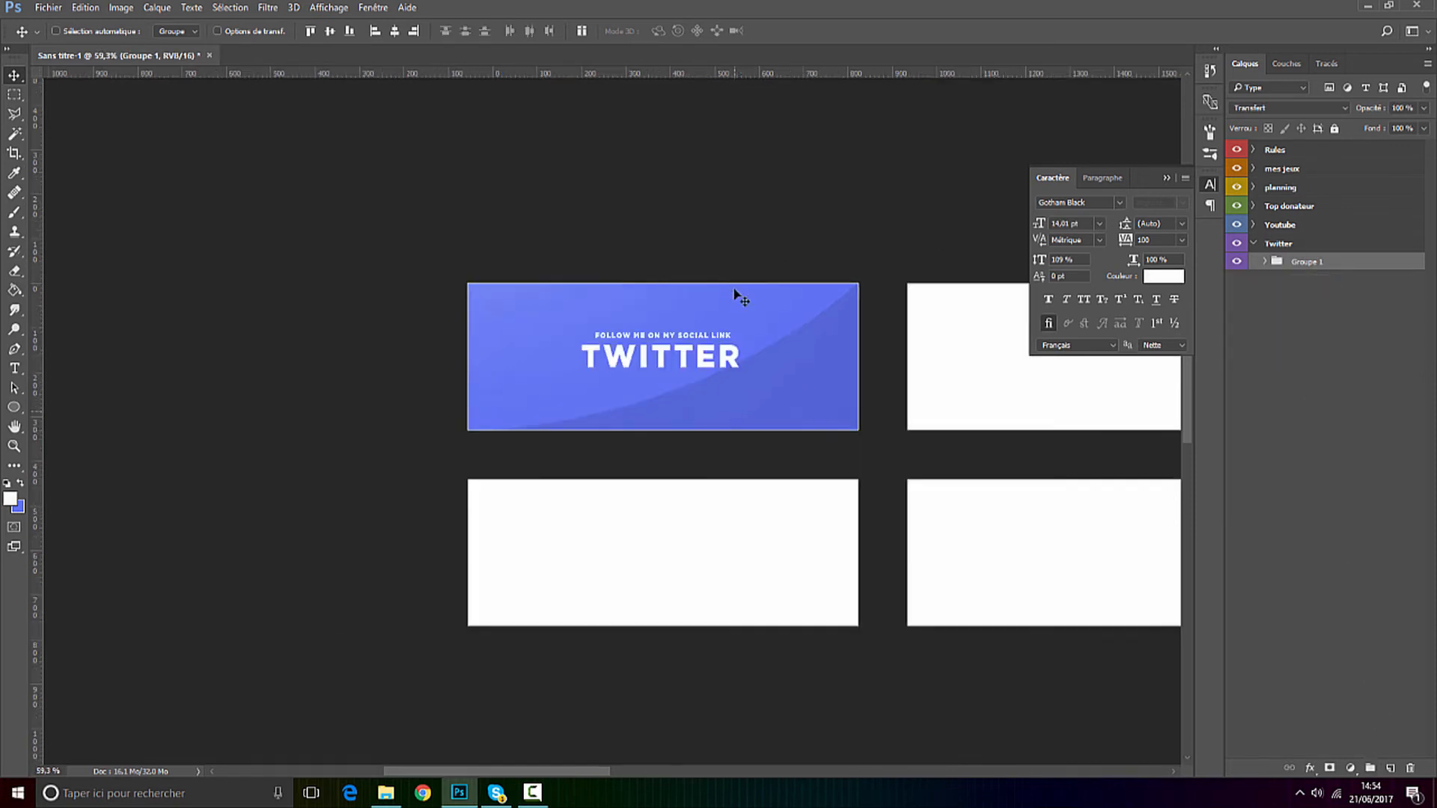
{"action": "scroll", "coordinate": [752, 337], "scroll_direction": "up", "scroll_amount": 4}
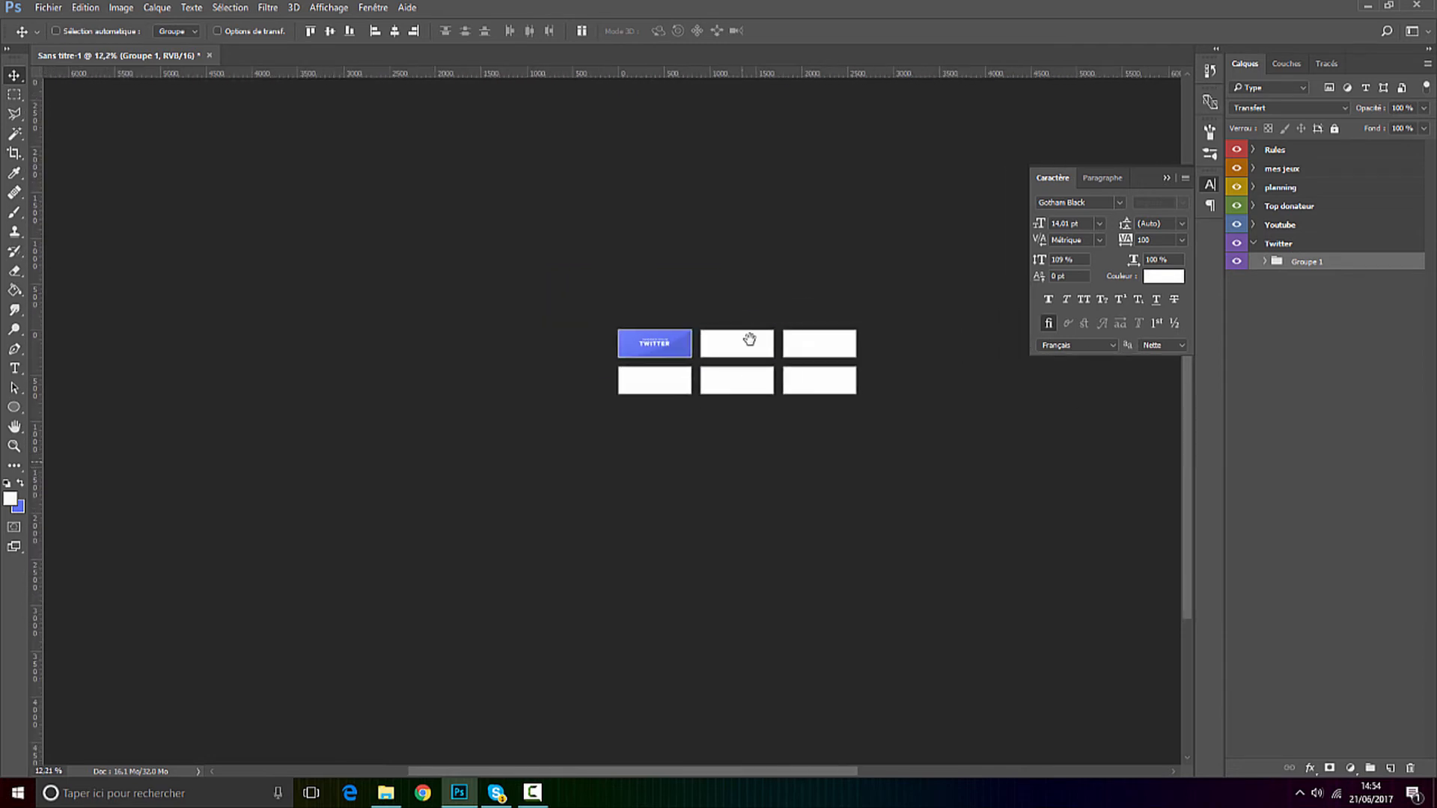
{"action": "scroll", "coordinate": [764, 349], "scroll_direction": "up", "scroll_amount": 1}
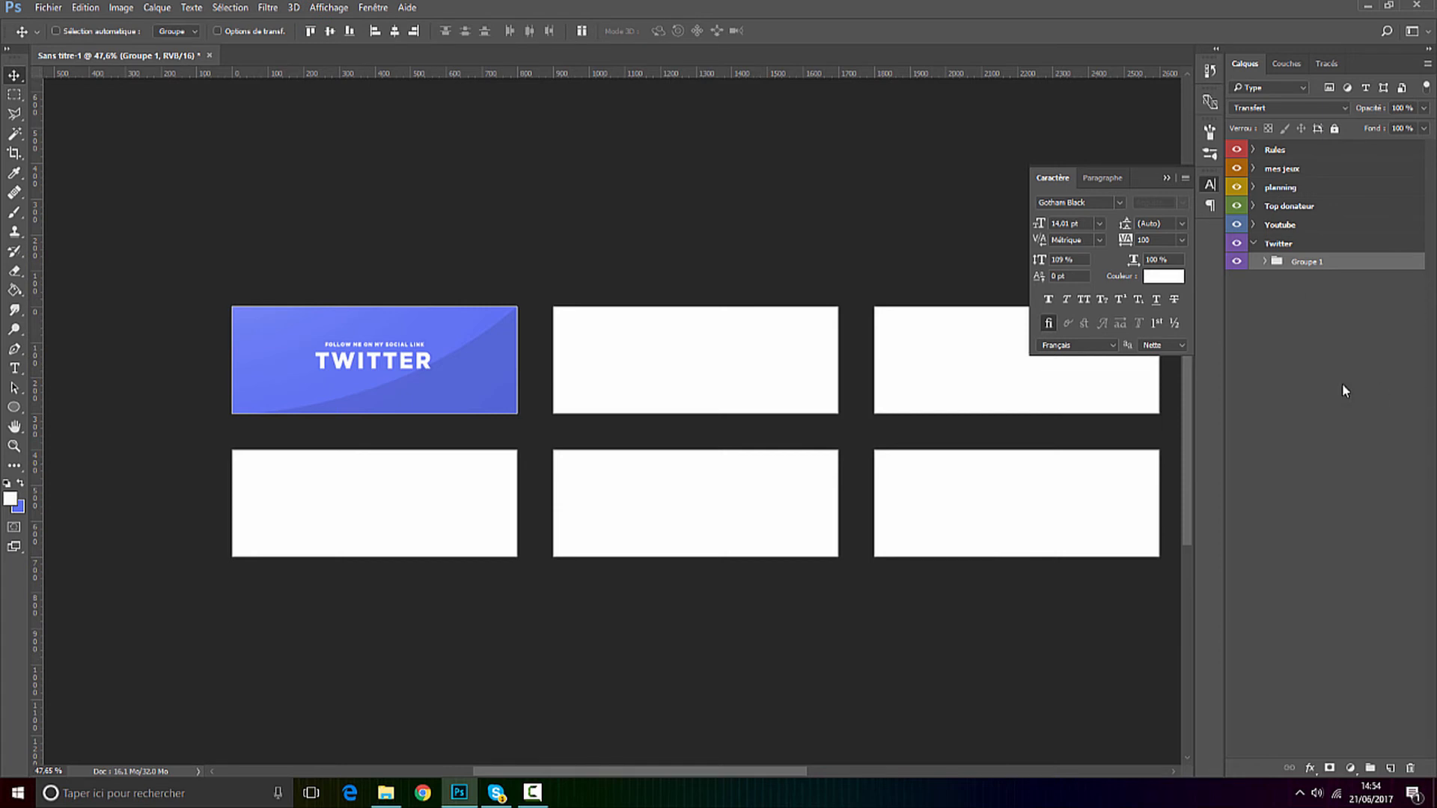
{"action": "left_click_drag", "start_coordinate": [1295, 260], "coordinate": [1294, 209]}
{"action": "left_click", "coordinate": [1315, 268]}
{"action": "key", "text": "ctrl+j"}
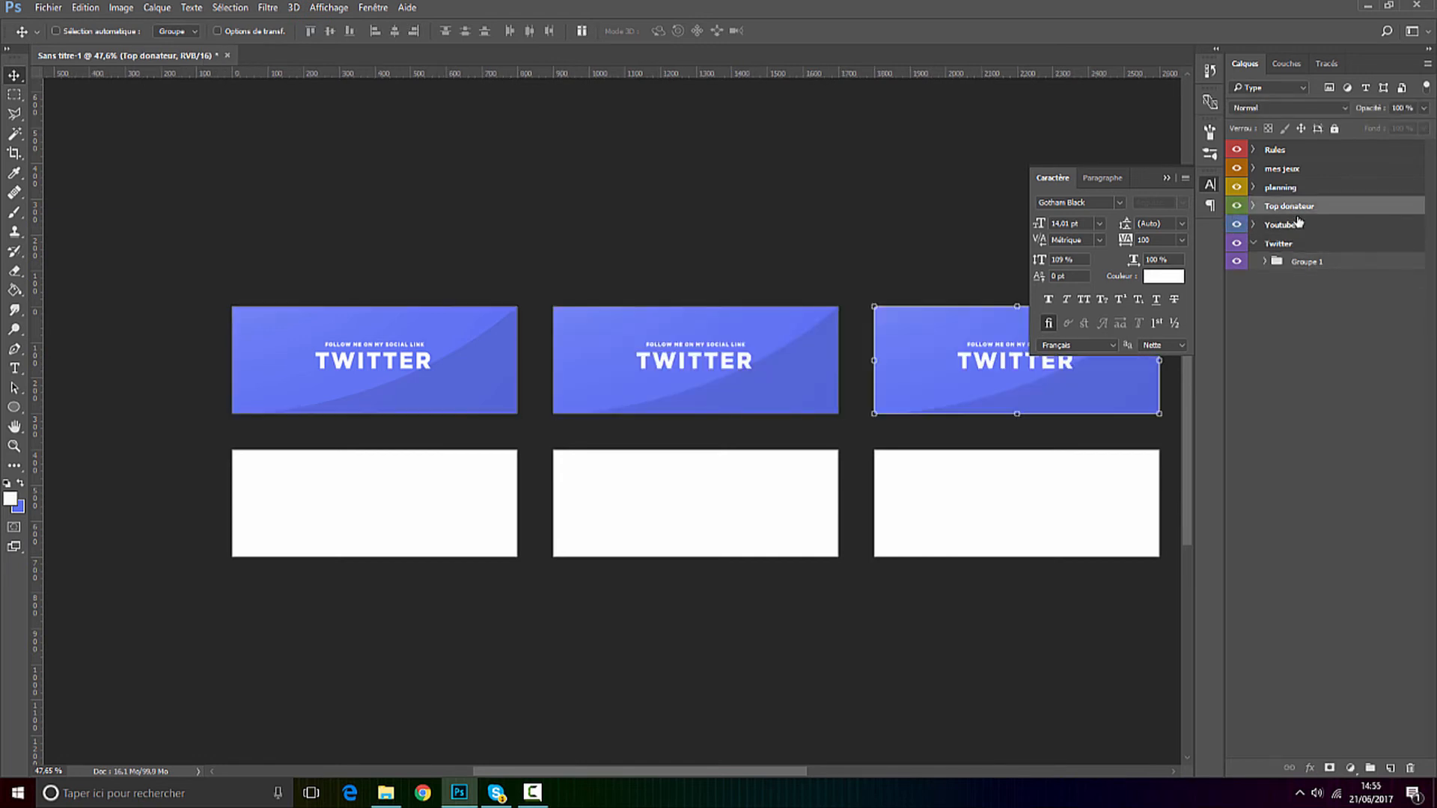
Duplicate the Twitter layer group three more times and move the copies into the planning, mes jeux and Rules artboards.
{"action": "left_click", "coordinate": [1306, 266]}
{"action": "key", "text": "ctrl+j"}
{"action": "left_click_drag", "start_coordinate": [1301, 260], "coordinate": [1285, 190]}
{"action": "left_click", "coordinate": [1310, 262]}
{"action": "key", "text": "ctrl+j"}
{"action": "left_click_drag", "start_coordinate": [1312, 265], "coordinate": [1302, 169]}
{"action": "left_click", "coordinate": [1298, 261]}
{"action": "key", "text": "ctrl+j"}
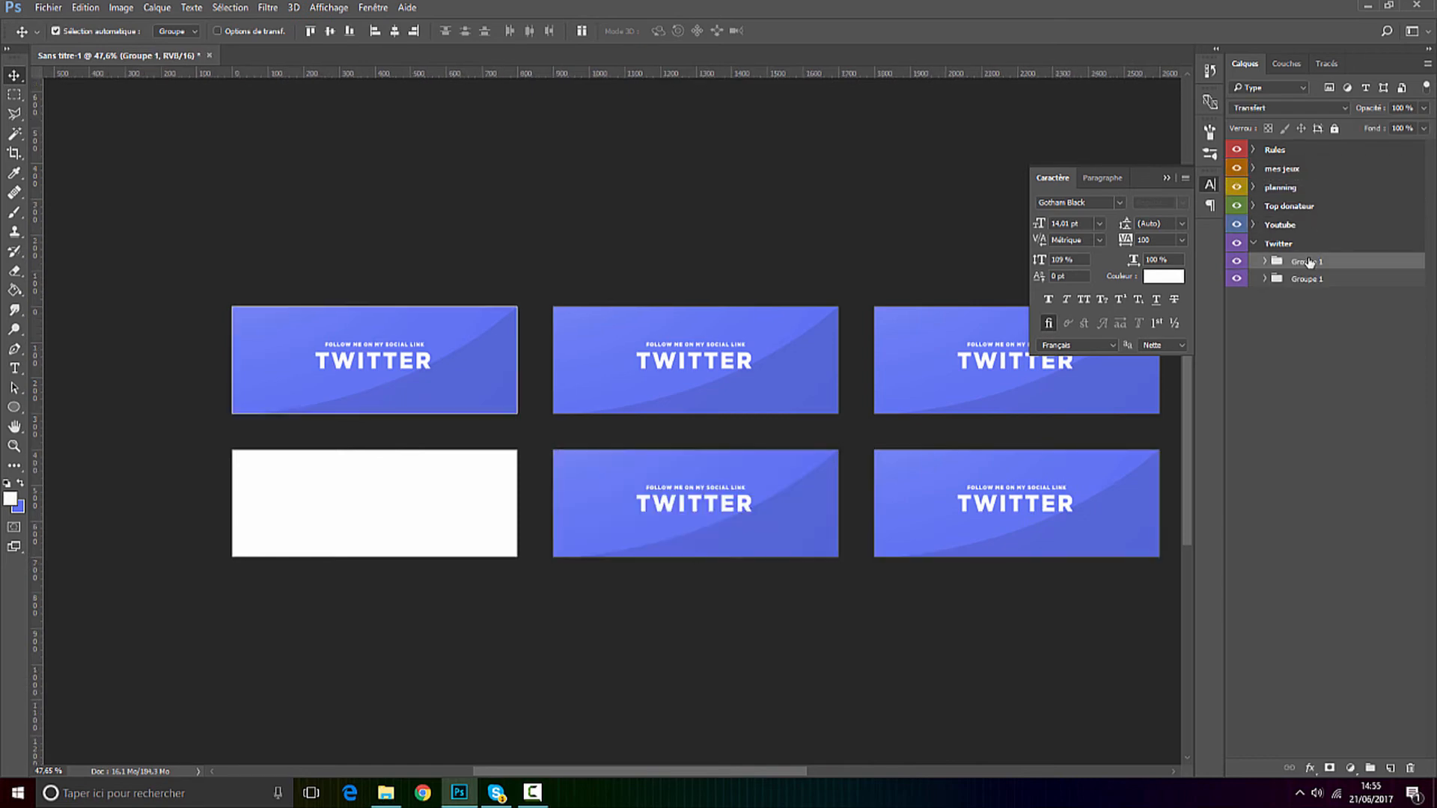
{"action": "left_click_drag", "start_coordinate": [1306, 262], "coordinate": [1288, 150]}
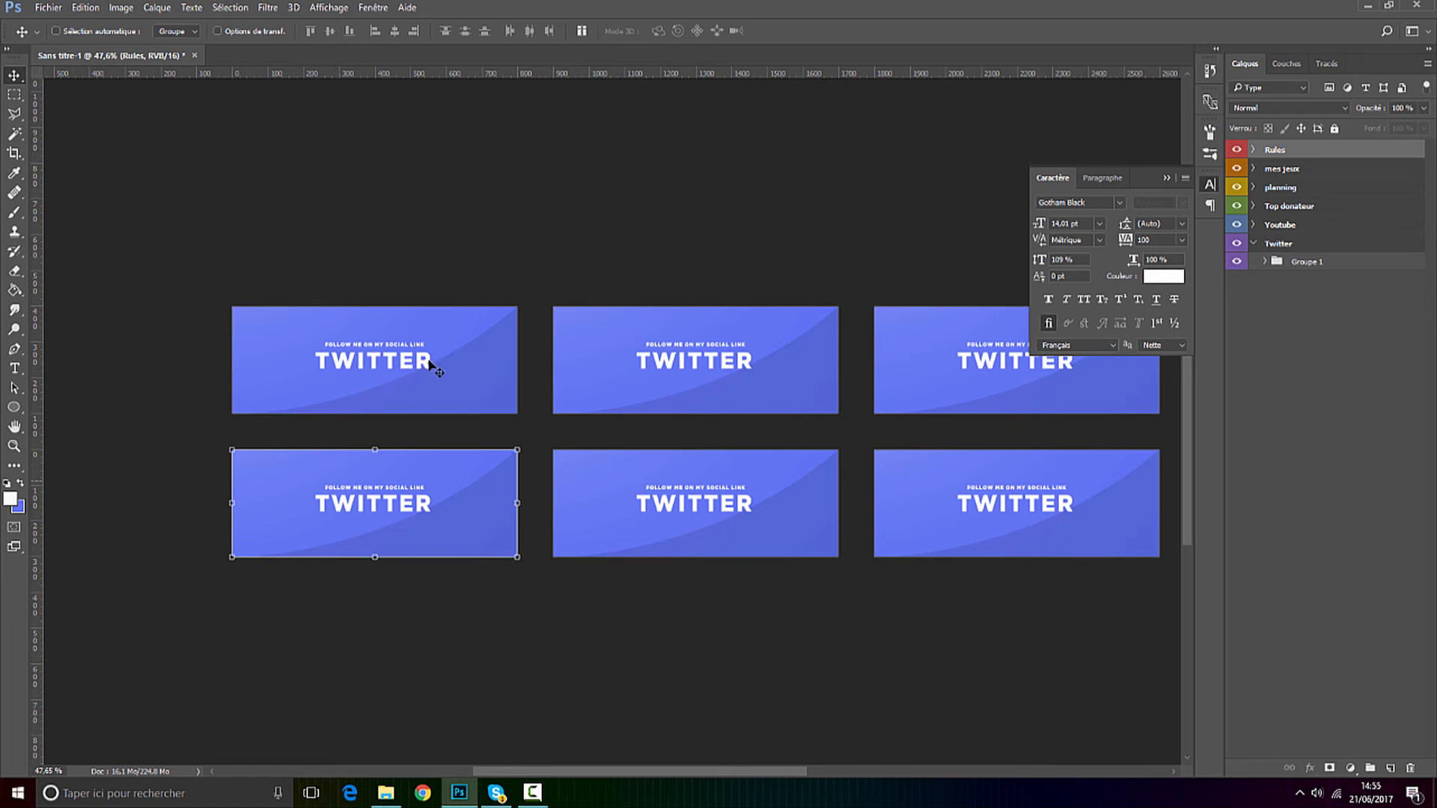
Turn the display of extras back on to show the artboard names.
{"action": "left_click", "coordinate": [330, 7]}
{"action": "left_click", "coordinate": [333, 243]}
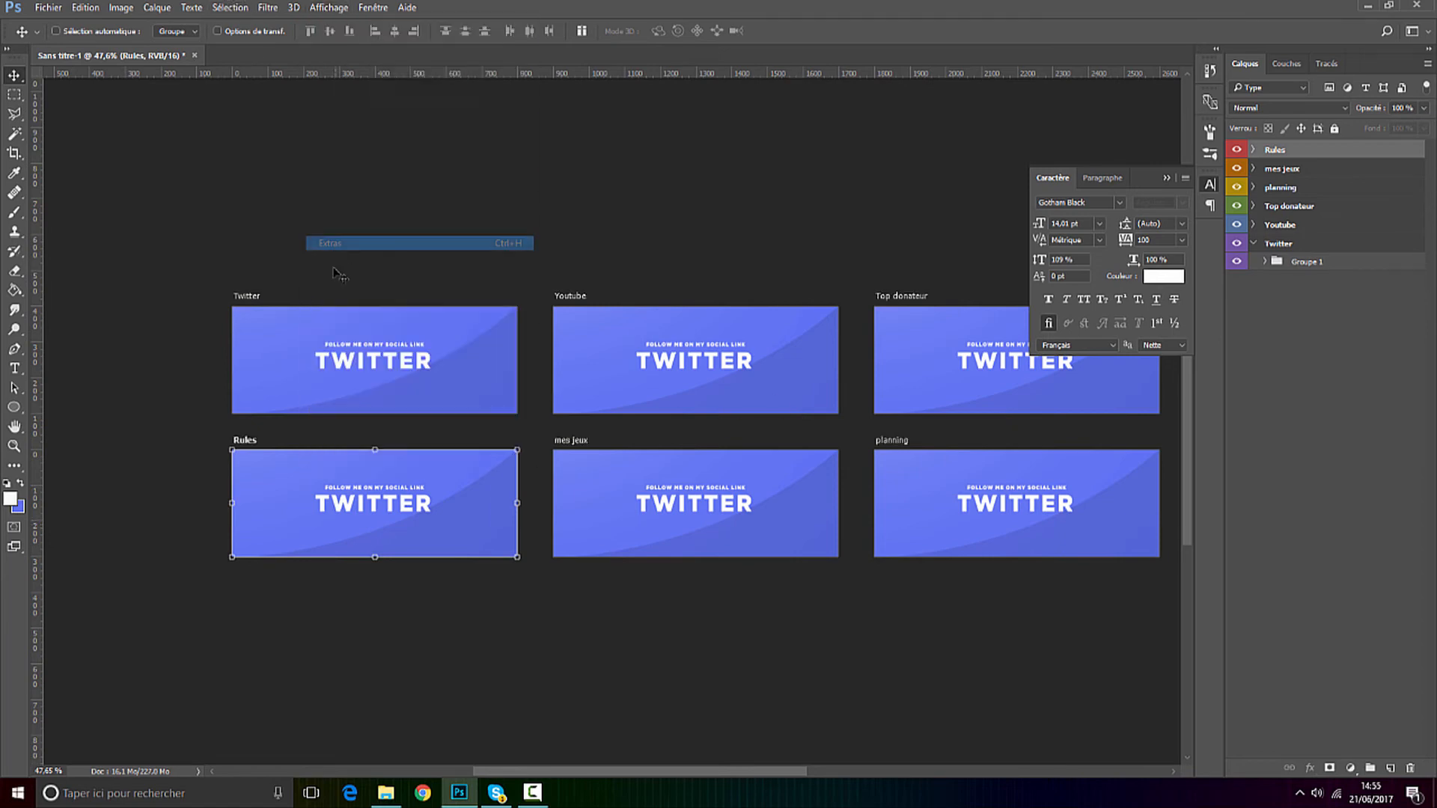
Replace the word TWITTER on the Youtube artboard with YOUTUBE.
{"action": "scroll", "coordinate": [300, 388], "scroll_direction": "up", "scroll_amount": 3}
{"action": "scroll", "coordinate": [1026, 403], "scroll_direction": "up", "scroll_amount": 5}
{"action": "left_click_drag", "start_coordinate": [861, 324], "coordinate": [401, 344]}
{"action": "left_click", "coordinate": [15, 368]}
{"action": "left_click", "coordinate": [715, 344]}
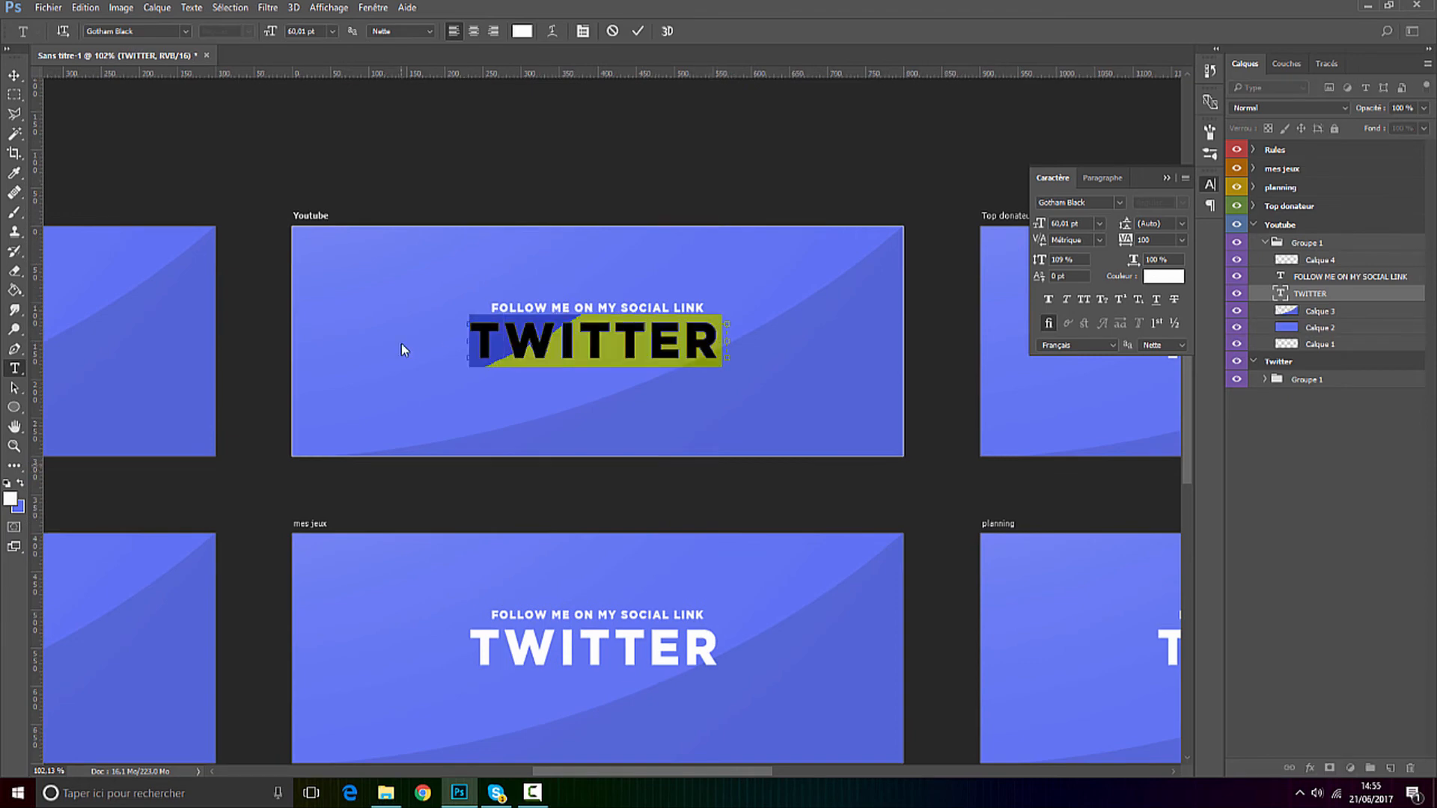
{"action": "type", "text": "YOU"}
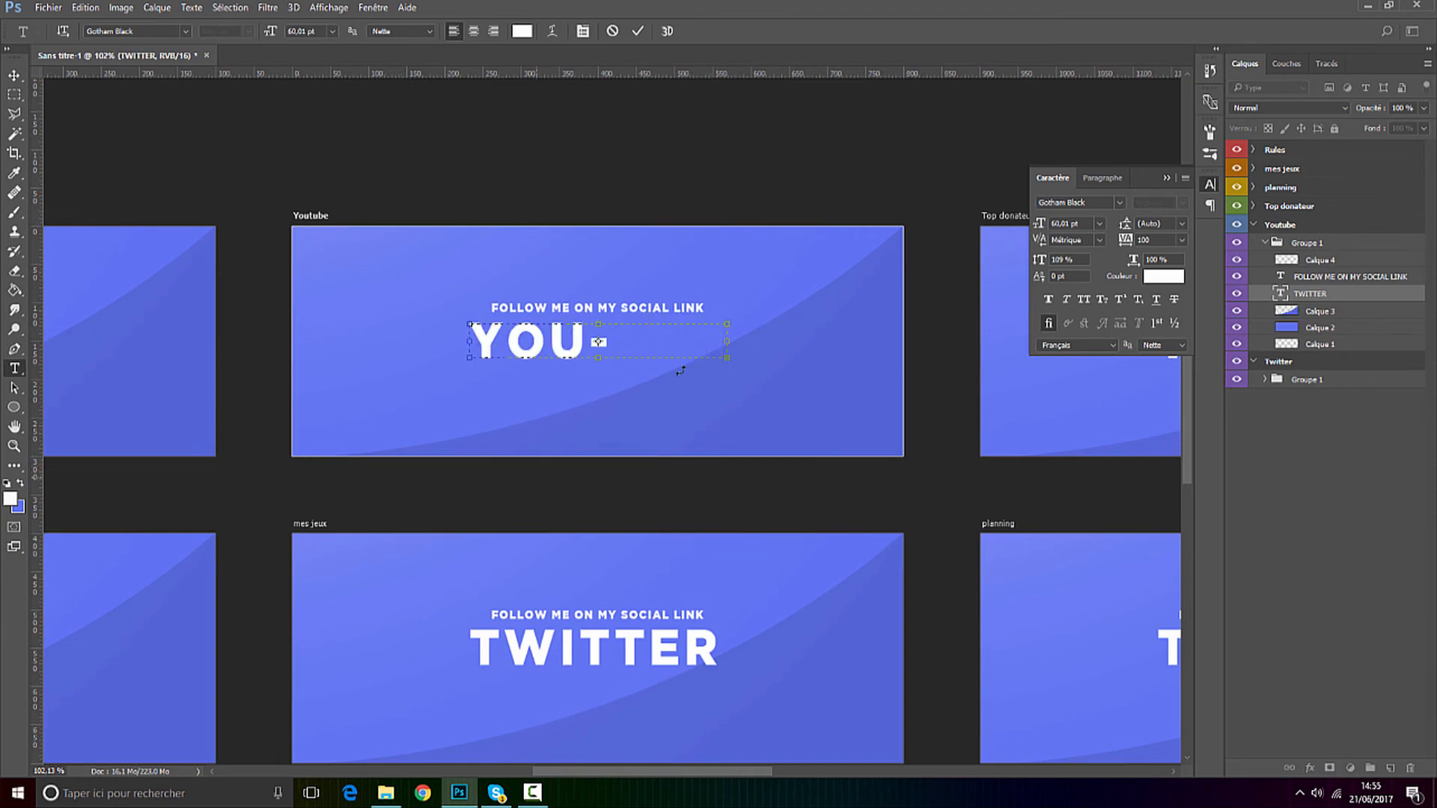
{"action": "type", "text": "TUBE"}
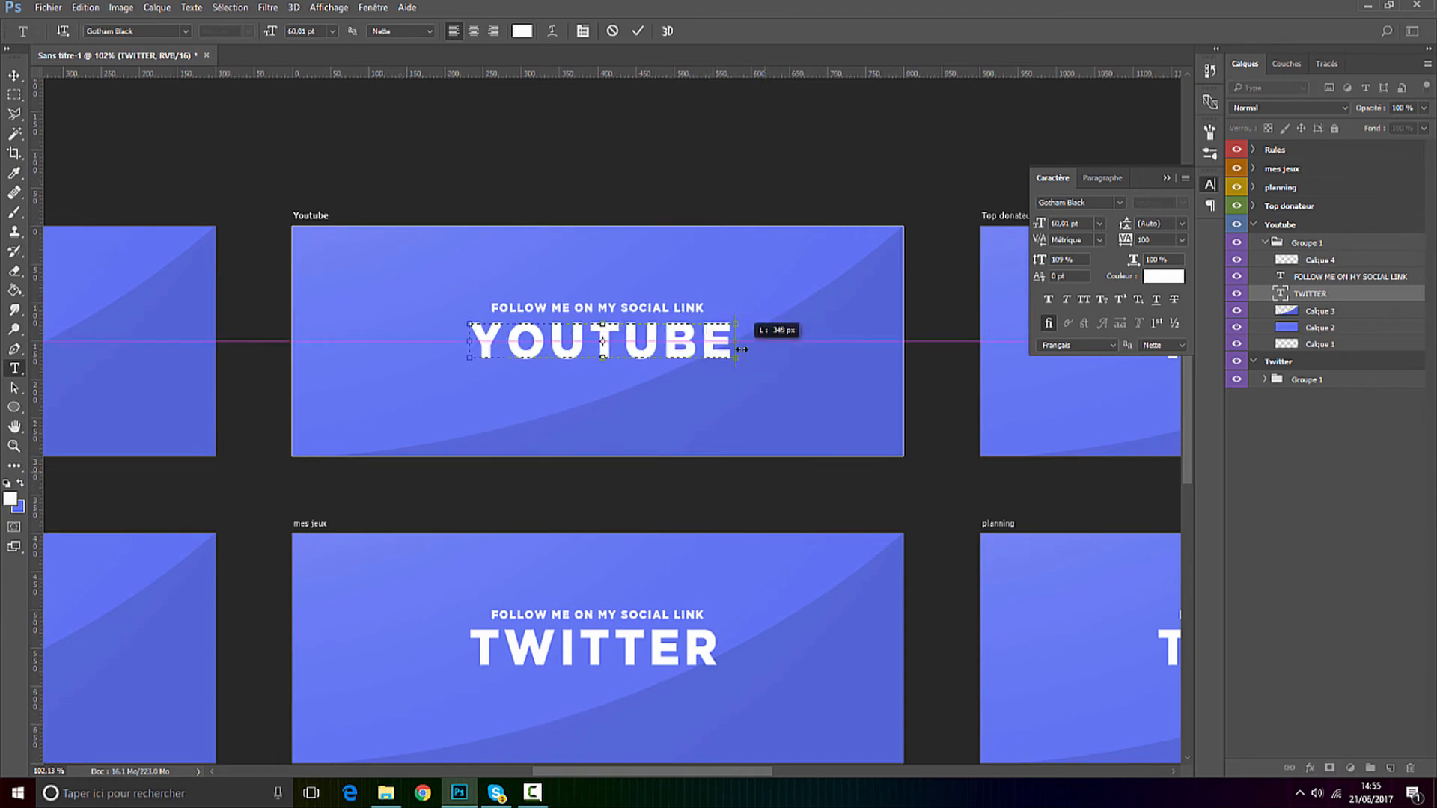
Widen the YOUTUBE text box to about 349 px, commit the edit and nudge the word towards the artboard's centre.
{"action": "left_click_drag", "start_coordinate": [741, 350], "coordinate": [743, 348]}
{"action": "scroll", "coordinate": [662, 315], "scroll_direction": "up", "scroll_amount": 2}
{"action": "scroll", "coordinate": [658, 306], "scroll_direction": "up", "scroll_amount": 1}
{"action": "left_click", "coordinate": [637, 31]}
{"action": "left_click", "coordinate": [14, 76]}
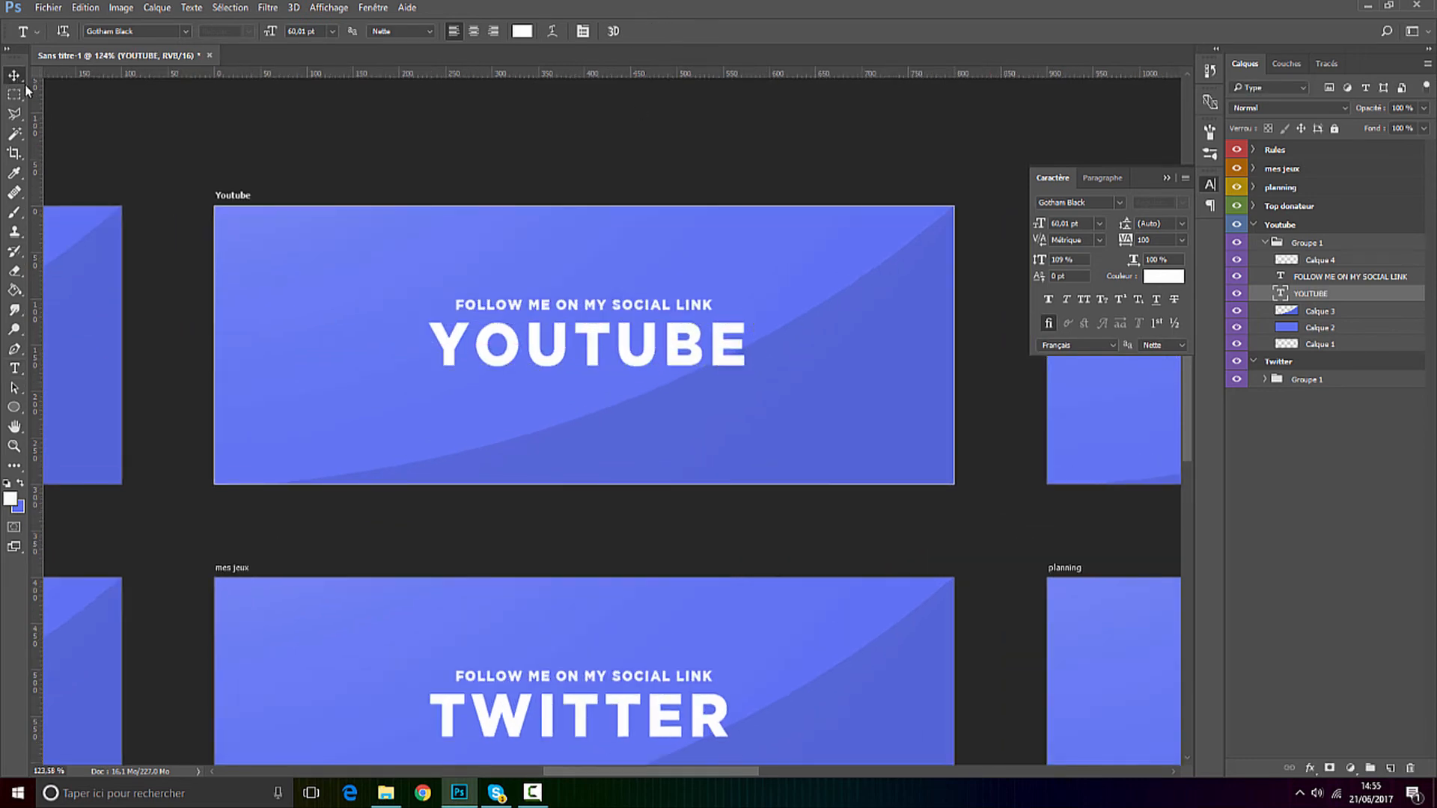
{"action": "mouse_move", "coordinate": [635, 371]}
{"action": "left_mouse_down"}
{"action": "mouse_move", "coordinate": [623, 368]}
{"action": "mouse_move", "coordinate": [633, 375]}
{"action": "left_mouse_up"}
Try the wording TOP DONATER in place of TWITTER on the Top donateur artboard, widening its text box.
{"action": "scroll", "coordinate": [623, 369], "scroll_direction": "down", "scroll_amount": 5}
{"action": "scroll", "coordinate": [624, 370], "scroll_direction": "up", "scroll_amount": 2}
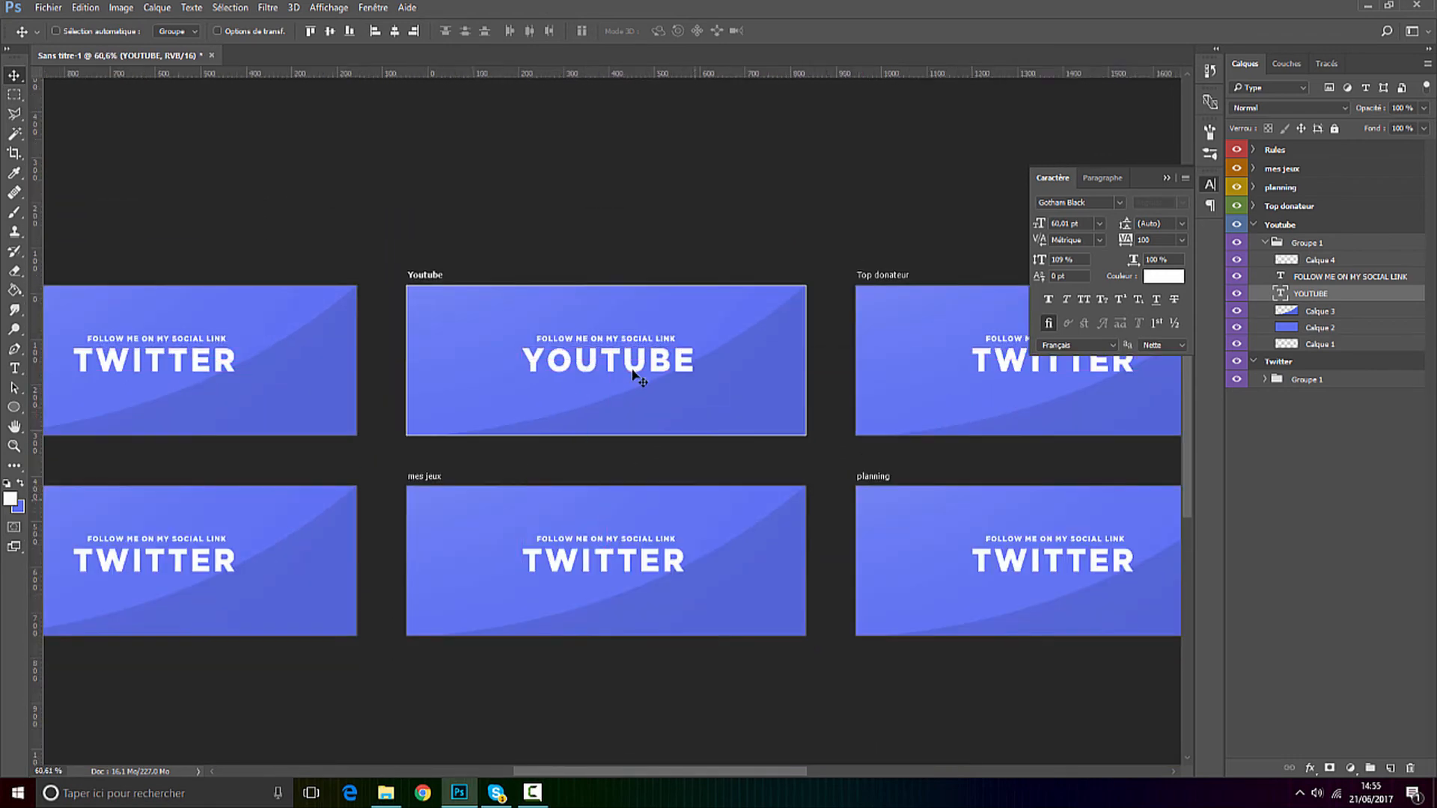
{"action": "scroll", "coordinate": [635, 380], "scroll_direction": "down", "scroll_amount": 3}
{"action": "scroll", "coordinate": [638, 383], "scroll_direction": "down", "scroll_amount": 1}
{"action": "scroll", "coordinate": [898, 390], "scroll_direction": "up", "scroll_amount": 3}
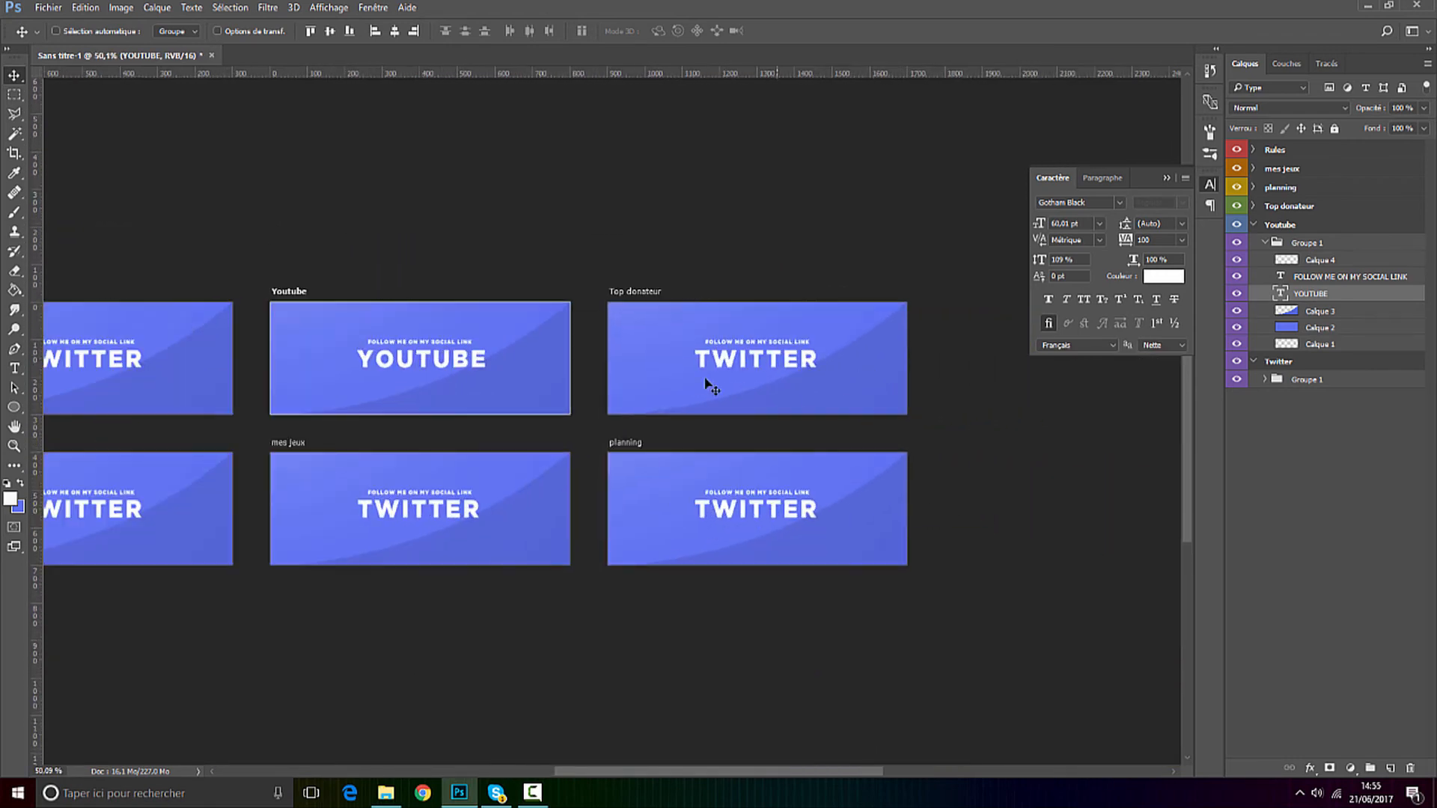
{"action": "left_click", "coordinate": [14, 368]}
{"action": "scroll", "coordinate": [774, 400], "scroll_direction": "up", "scroll_amount": 2}
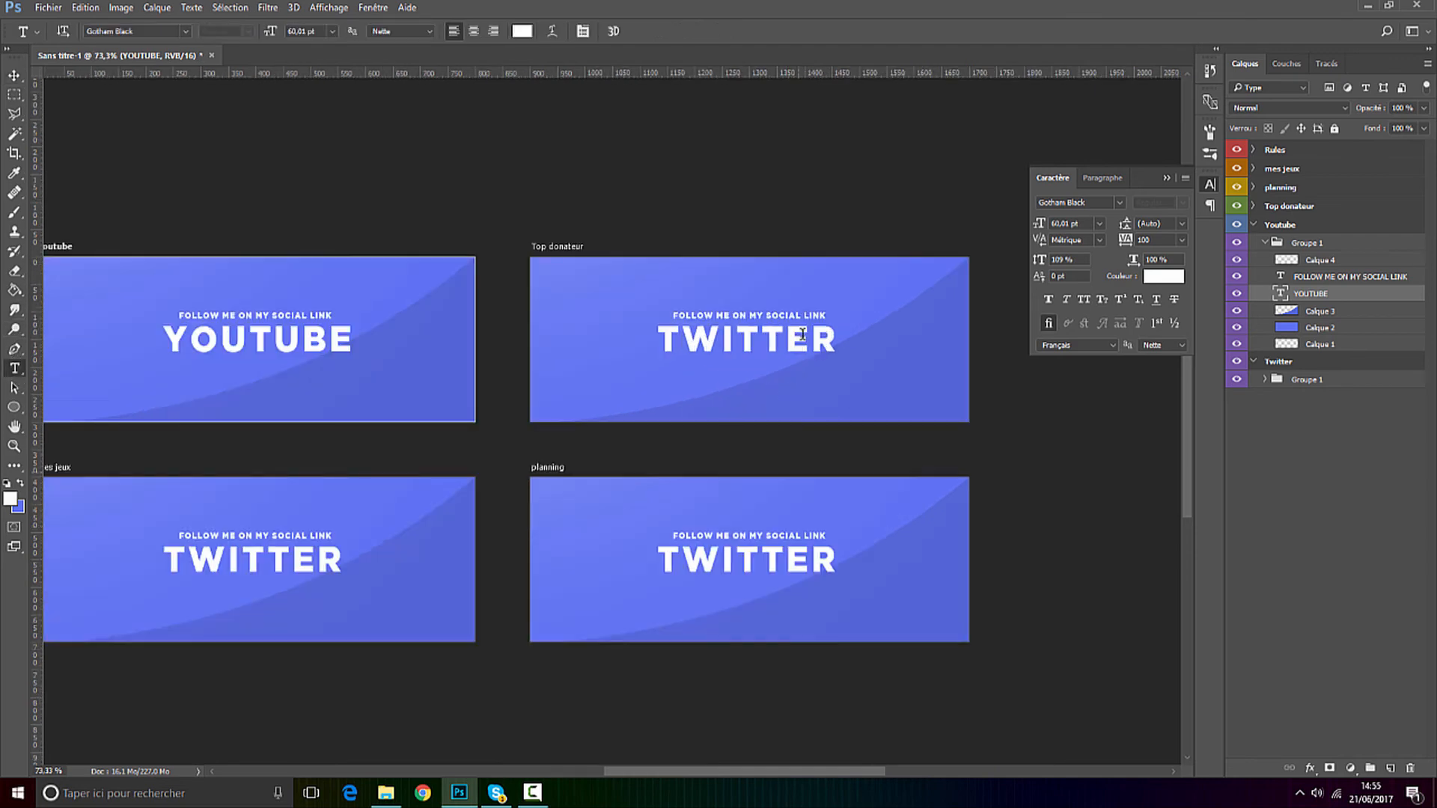
{"action": "left_click", "coordinate": [756, 358]}
{"action": "left_click_drag", "start_coordinate": [838, 344], "coordinate": [601, 339]}
{"action": "type", "text": "TOP"}
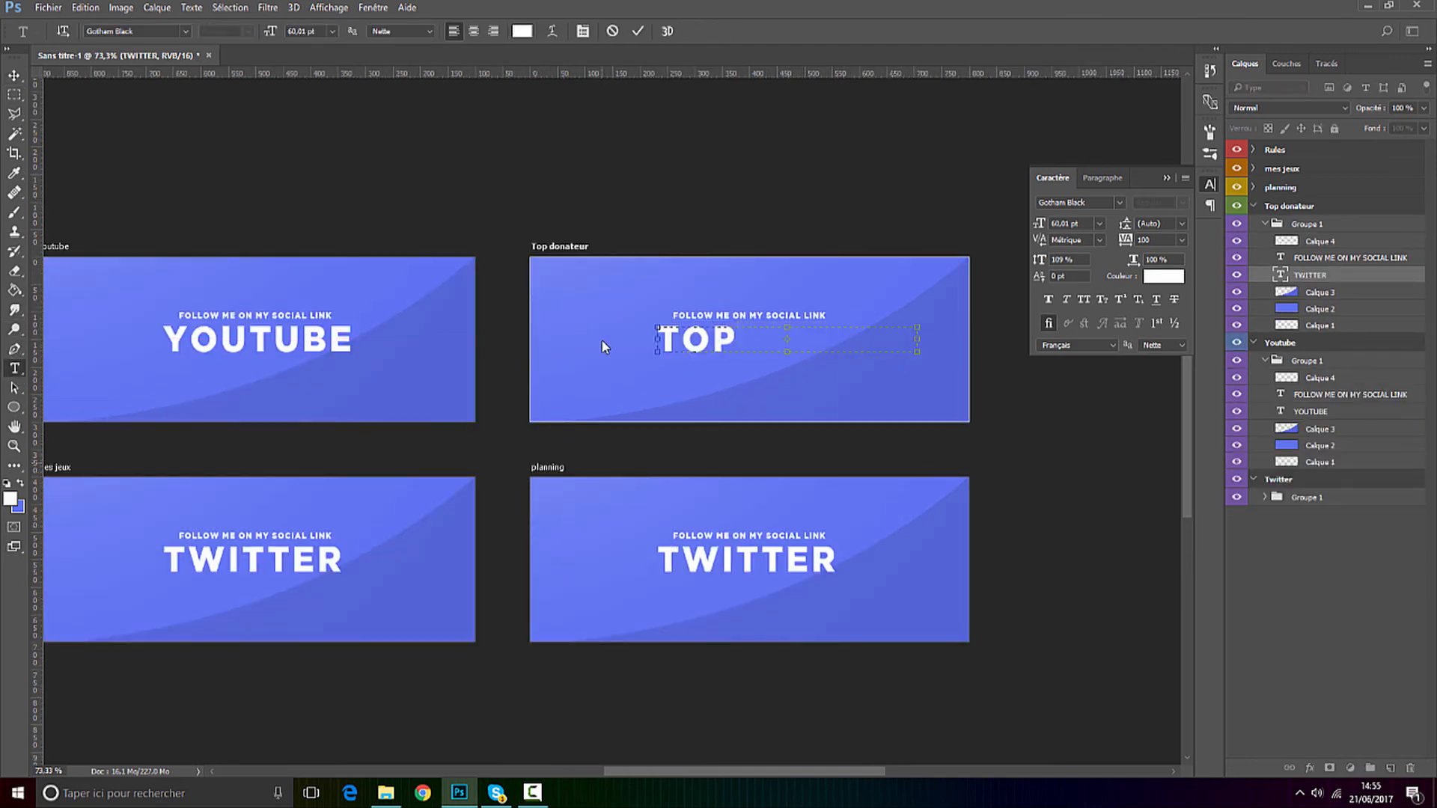
{"action": "type", "text": " DONATE"}
{"action": "key", "text": "BackSpace"}
{"action": "key", "text": "BackSpace"}
{"action": "type", "text": "-"}
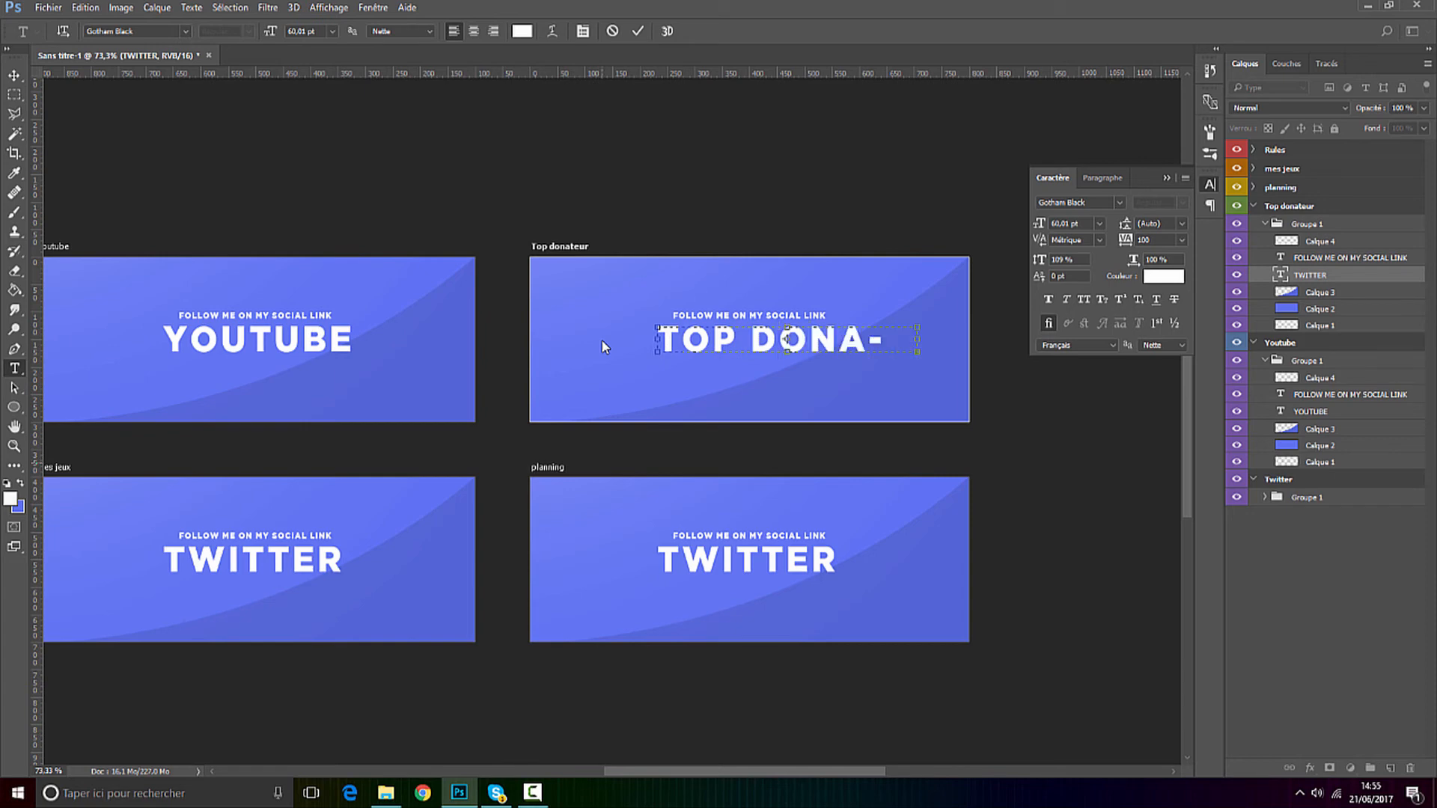
{"action": "left_click_drag", "start_coordinate": [917, 339], "coordinate": [655, 324]}
Replace the title on the Top donateur artboard with DONATE, narrow its text box and commit the edit.
{"action": "left_click_drag", "start_coordinate": [970, 339], "coordinate": [517, 334]}
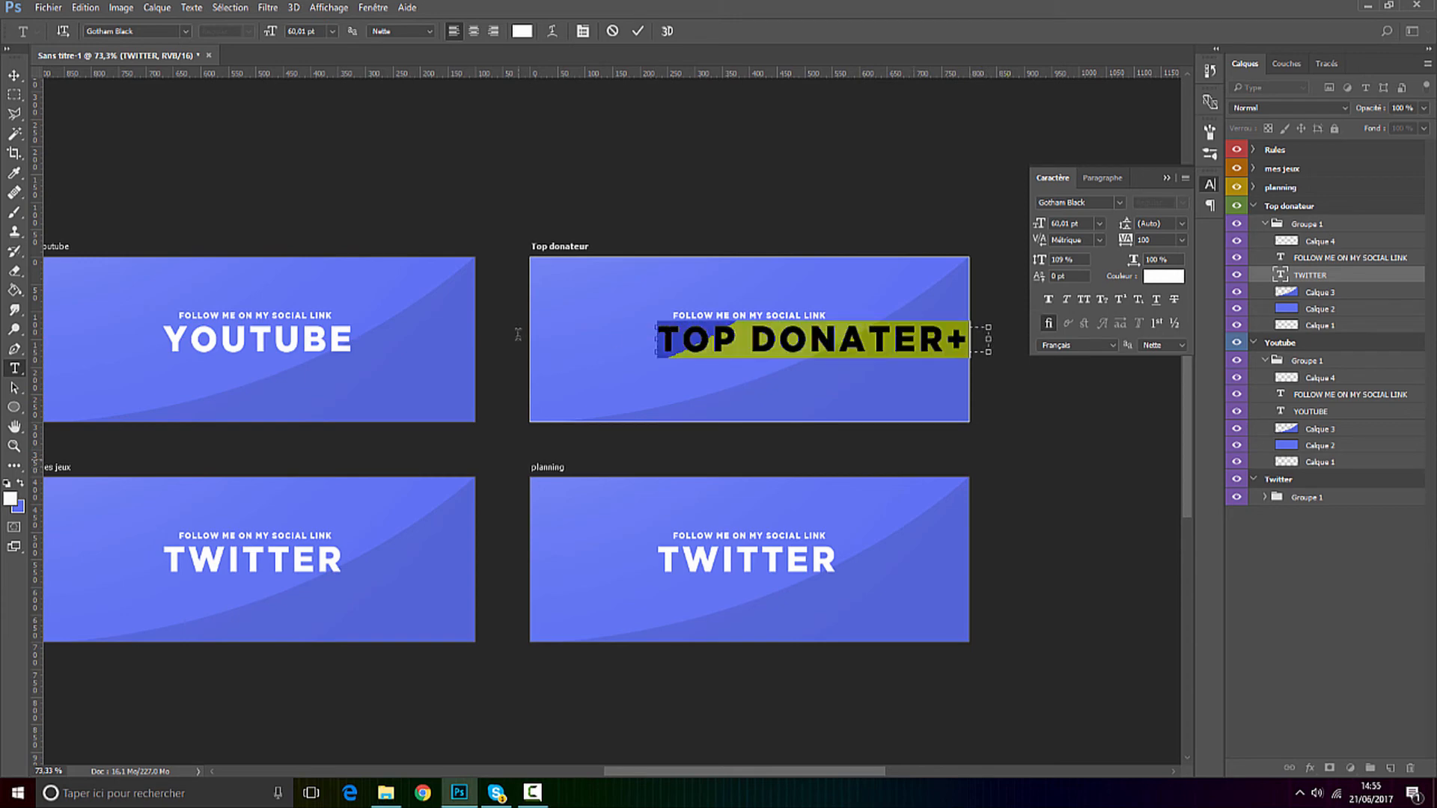
{"action": "type", "text": "DONA"}
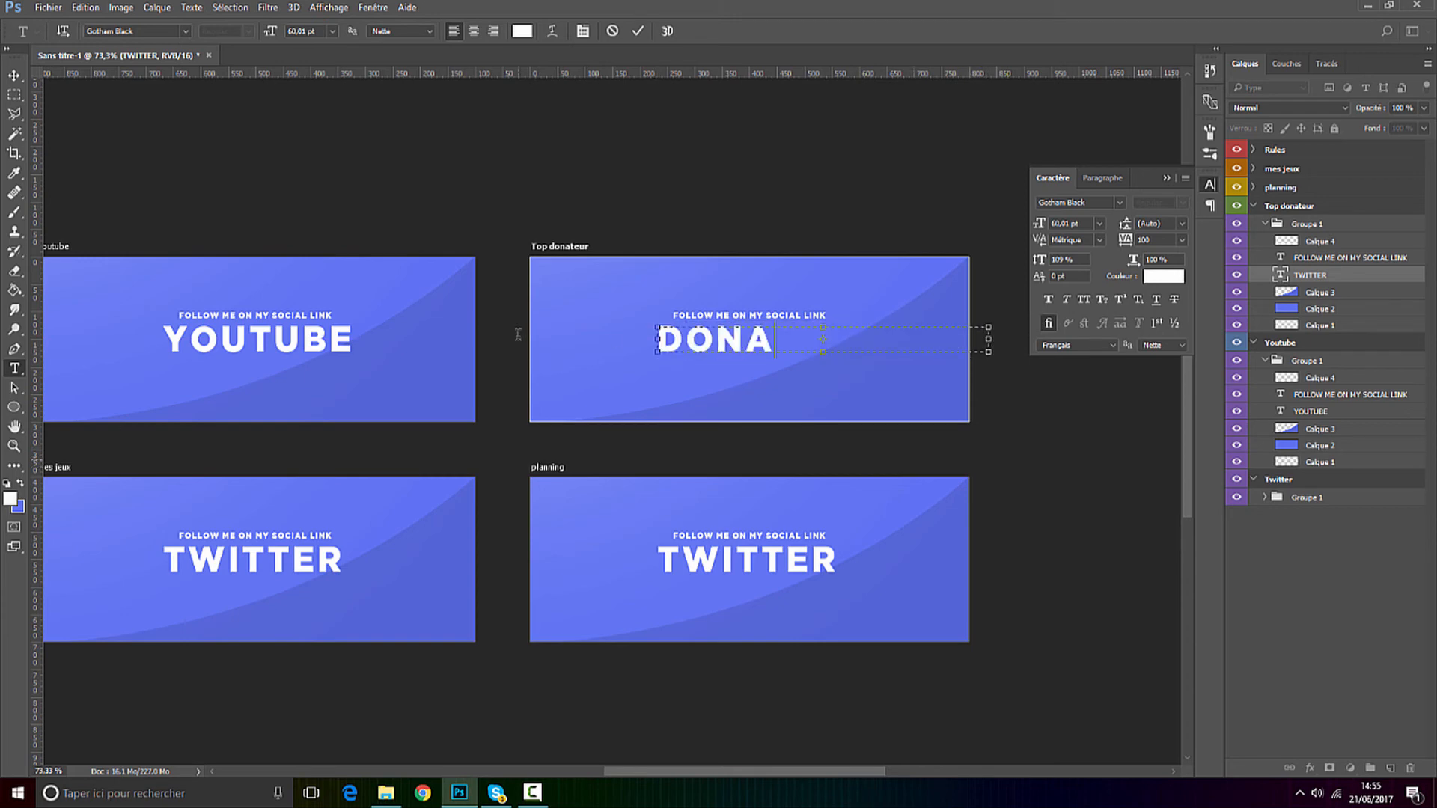
{"action": "type", "text": "TE"}
{"action": "left_click_drag", "start_coordinate": [988, 339], "coordinate": [832, 339]}
{"action": "left_click", "coordinate": [638, 30]}
Move the word DONATE sideways to centre it under the small tagline on the Top donateur artboard.
{"action": "left_click", "coordinate": [14, 76]}
{"action": "scroll", "coordinate": [750, 373], "scroll_direction": "up", "scroll_amount": 4}
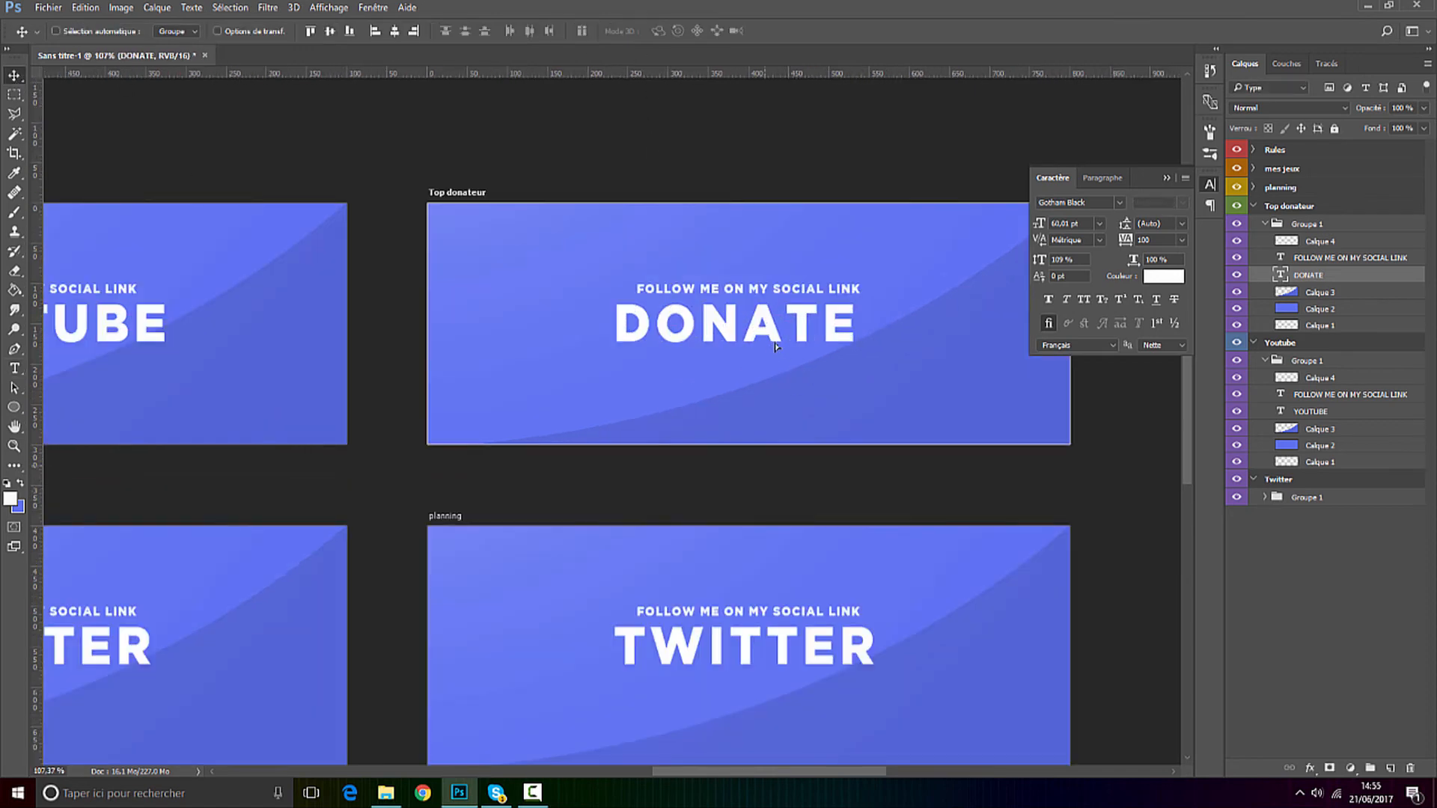
{"action": "mouse_move", "coordinate": [798, 322]}
{"action": "left_mouse_down"}
{"action": "mouse_move", "coordinate": [829, 322]}
{"action": "mouse_move", "coordinate": [783, 335]}
{"action": "left_mouse_up"}
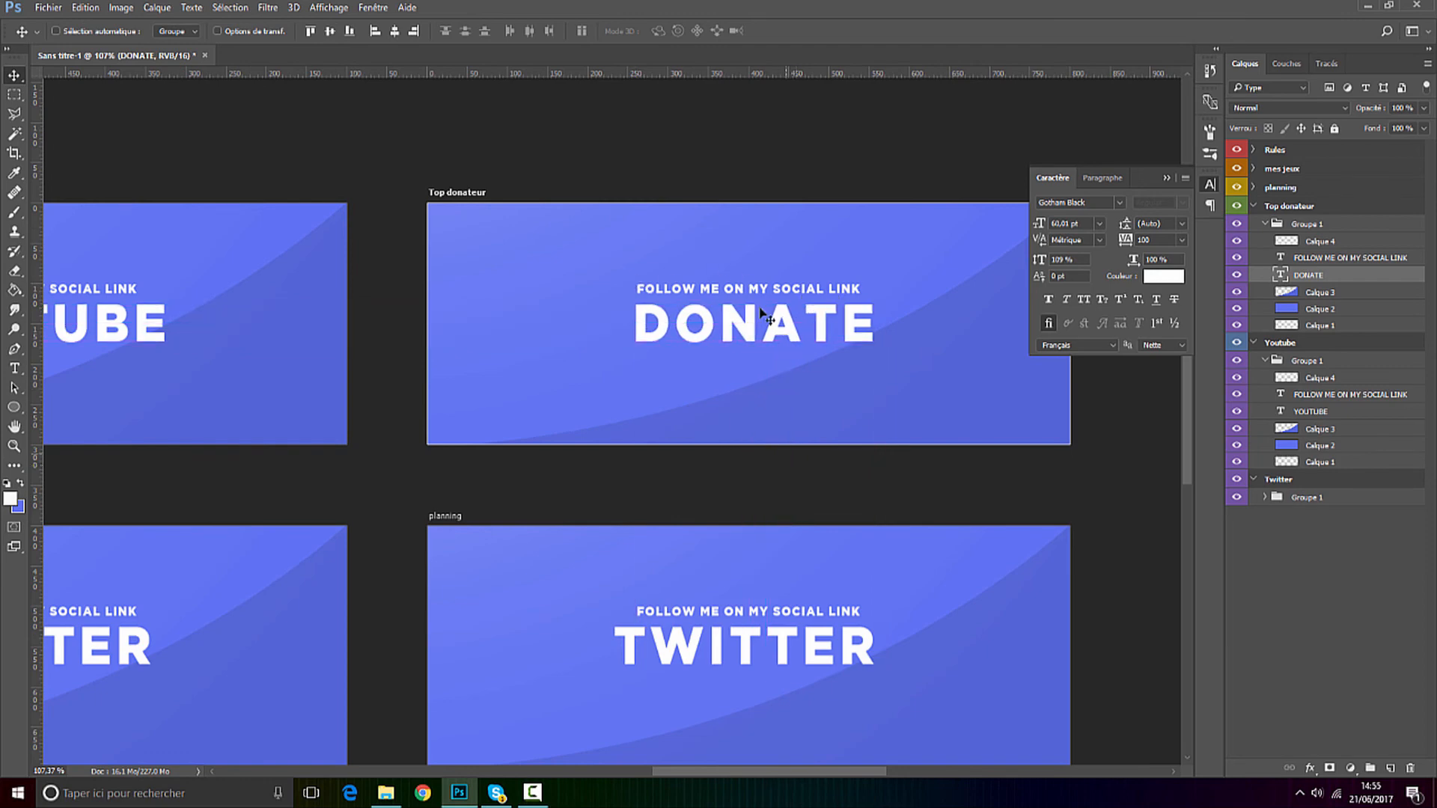
Collapse the Top donateur, Youtube and Twitter artboard layers, clear the layer selection and collapse the Character settings.
{"action": "scroll", "coordinate": [584, 331], "scroll_direction": "down", "scroll_amount": 6}
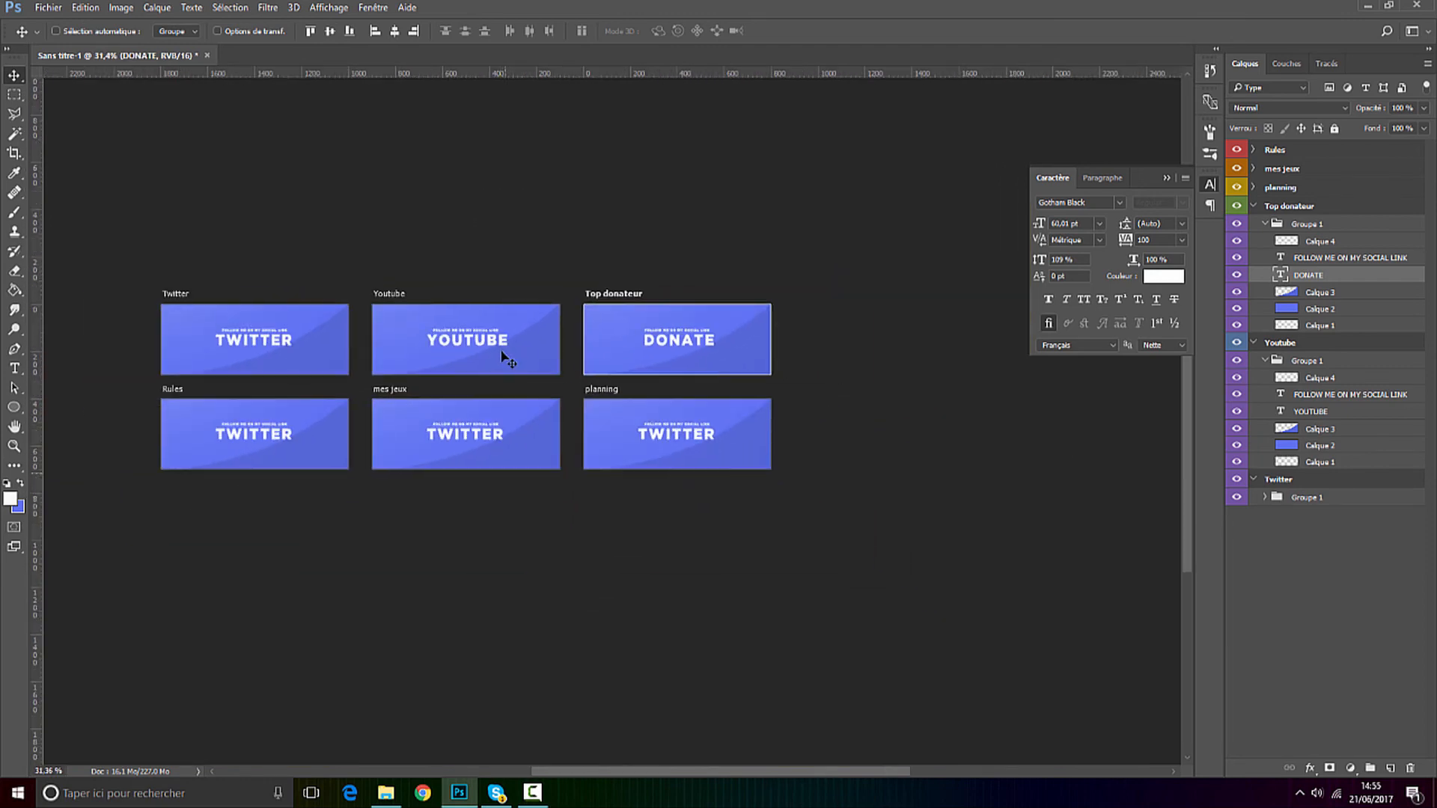
{"action": "scroll", "coordinate": [411, 353], "scroll_direction": "up", "scroll_amount": 2}
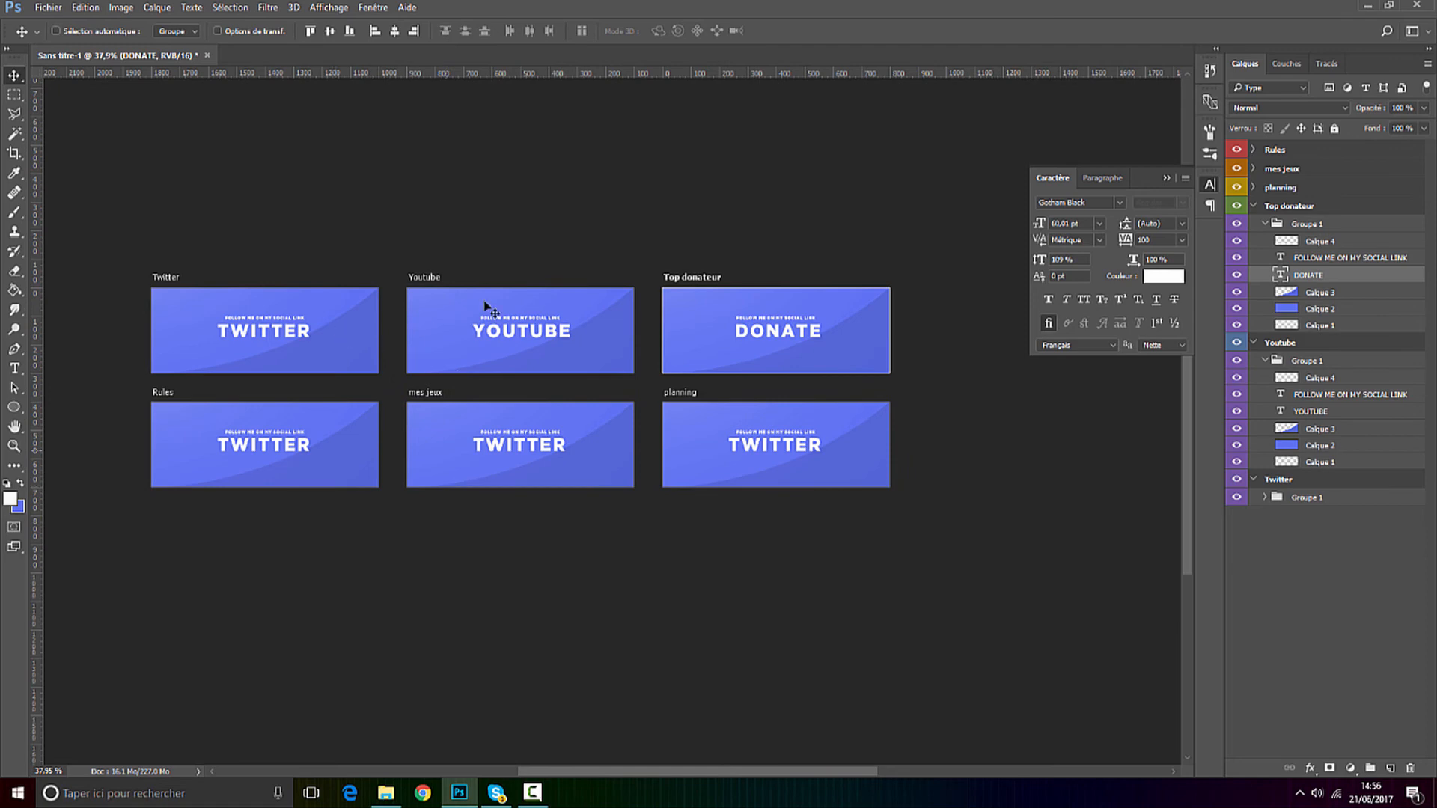
{"action": "left_click", "coordinate": [1253, 206]}
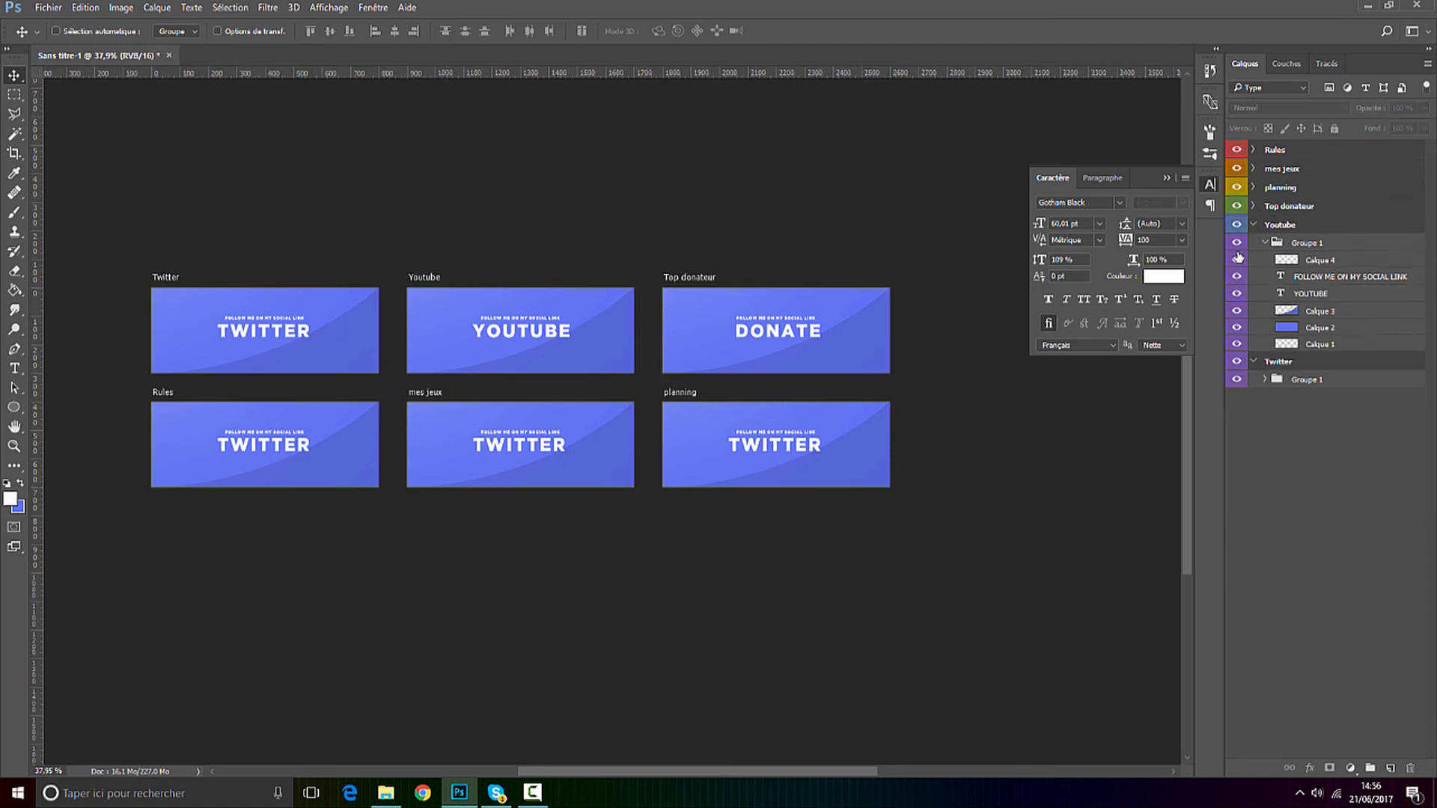
{"action": "left_click", "coordinate": [1257, 225]}
{"action": "left_click", "coordinate": [1253, 224]}
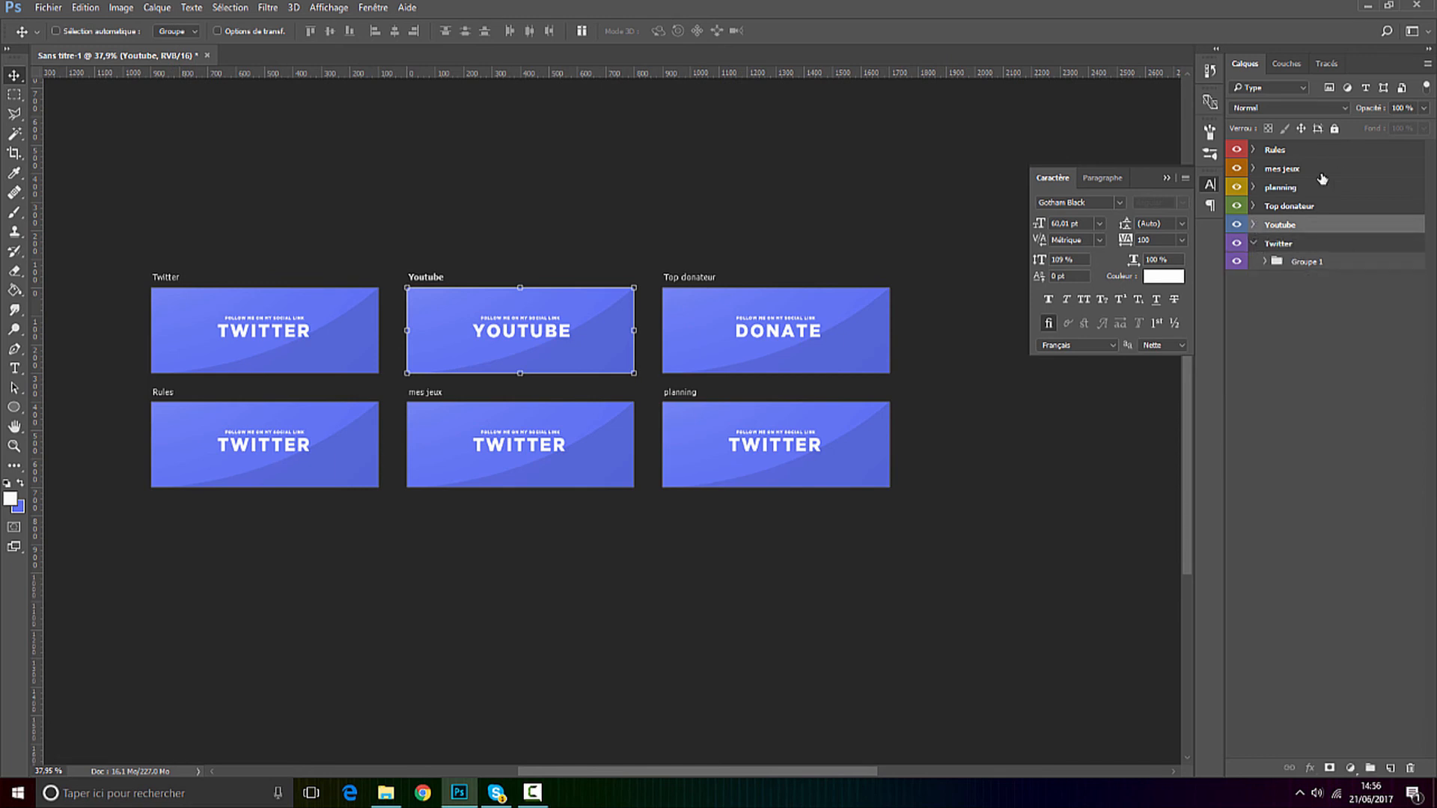
{"action": "left_click", "coordinate": [1255, 244]}
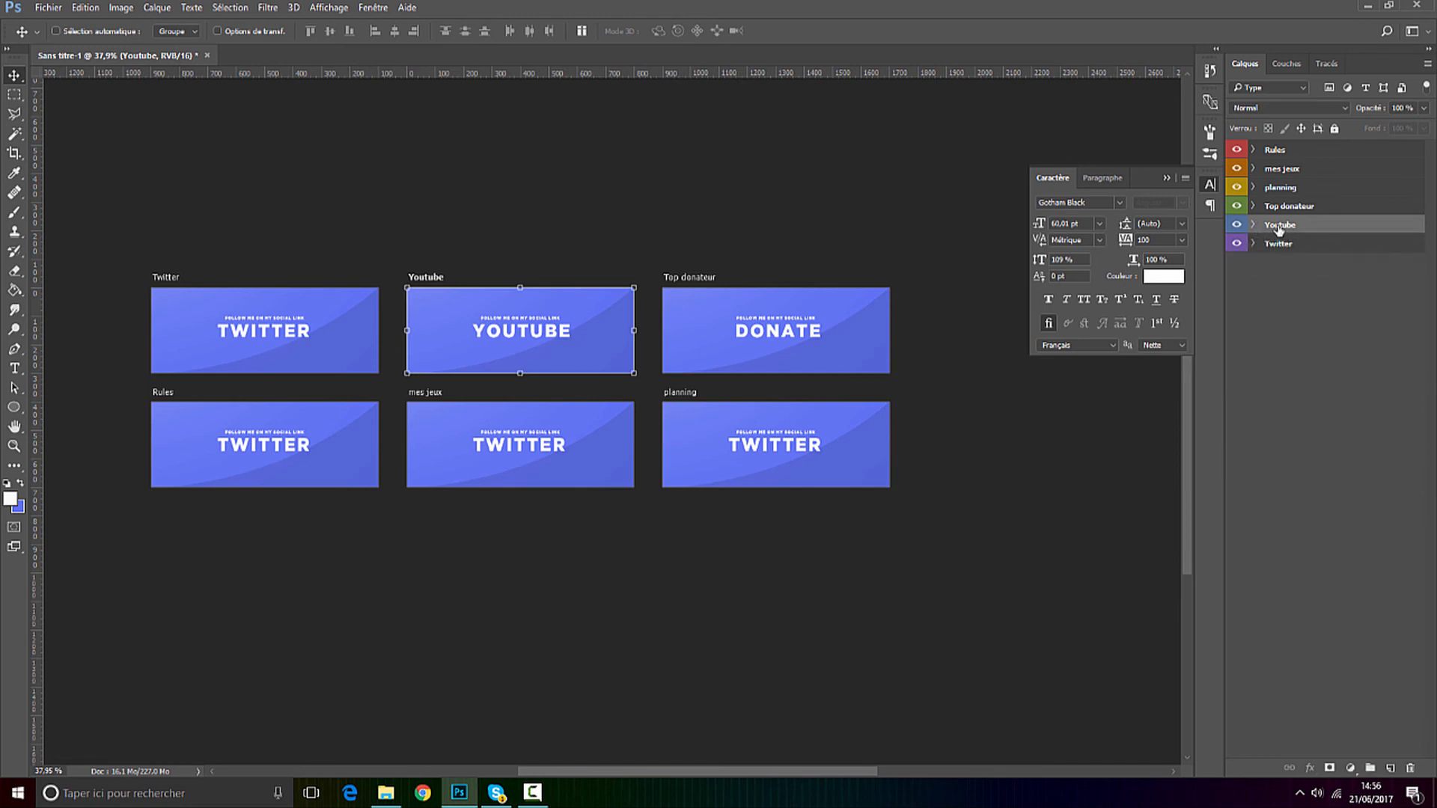
{"action": "left_click", "coordinate": [1317, 326]}
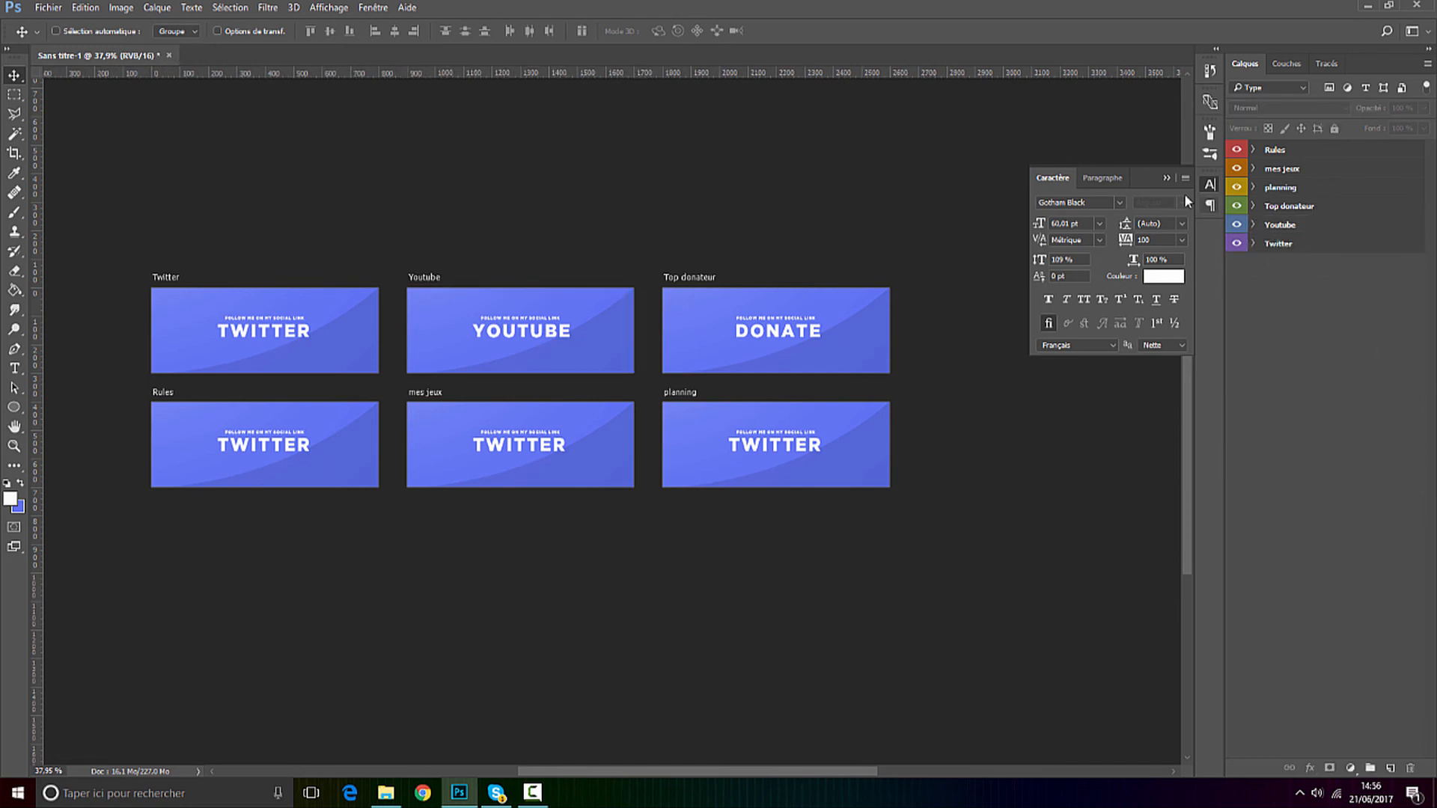
{"action": "left_click", "coordinate": [1168, 178]}
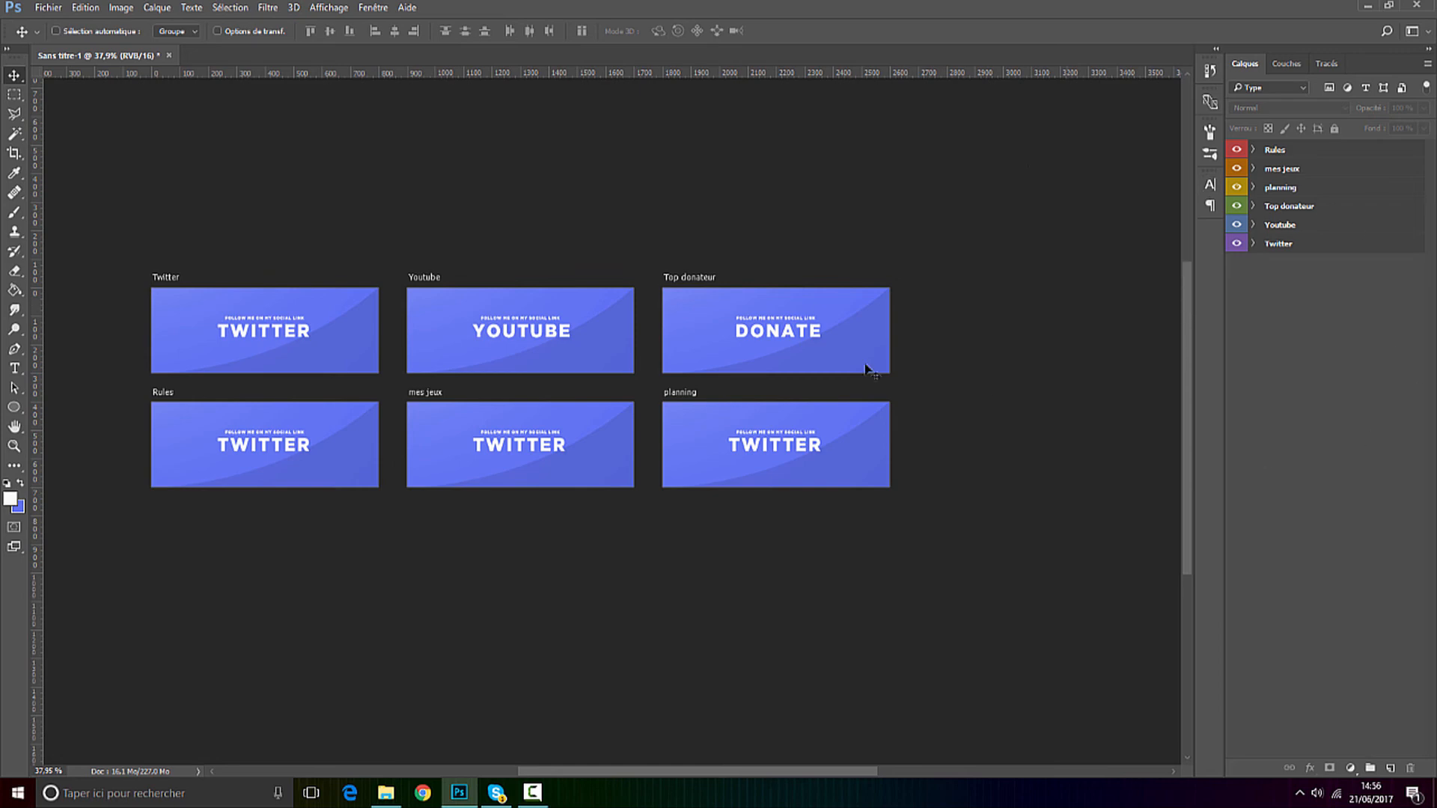
Export all artboards to separate PNG-24 files on the Desktop (Bureau), with artboard content only and the prefix Sans titre-1.
{"action": "left_click", "coordinate": [47, 8]}
{"action": "mouse_move", "coordinate": [140, 224]}
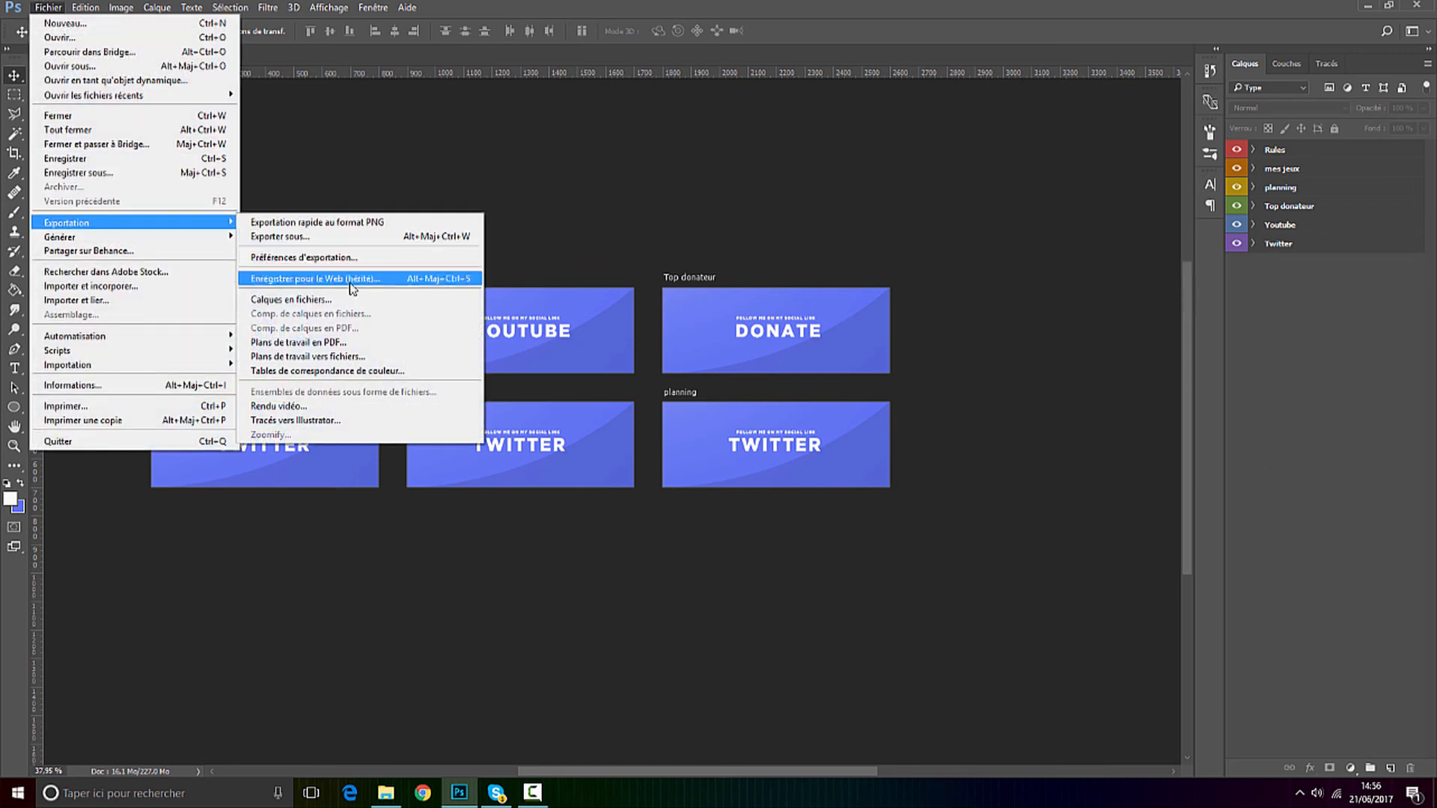
{"action": "left_click", "coordinate": [359, 357]}
{"action": "left_click", "coordinate": [823, 208]}
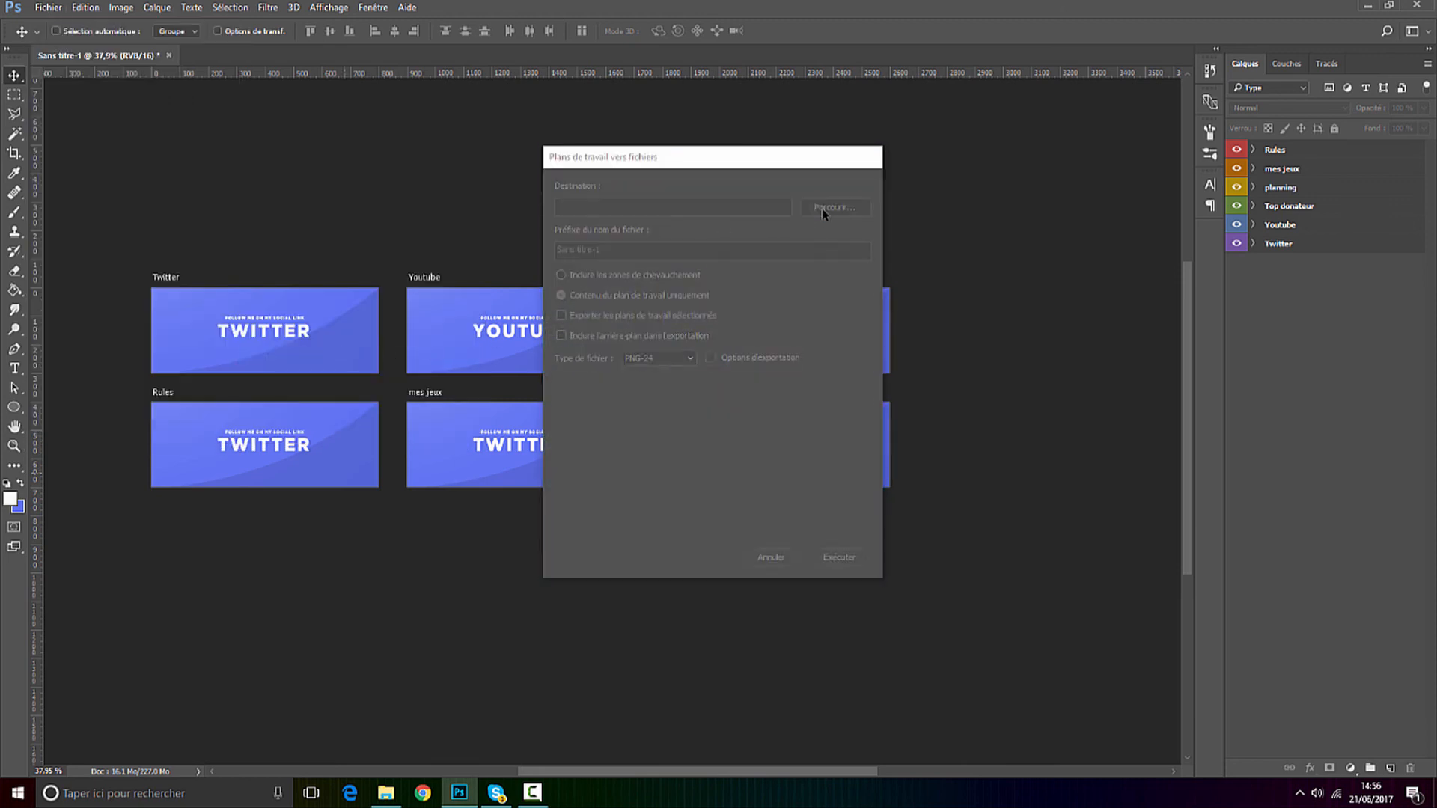
{"action": "left_click", "coordinate": [633, 333]}
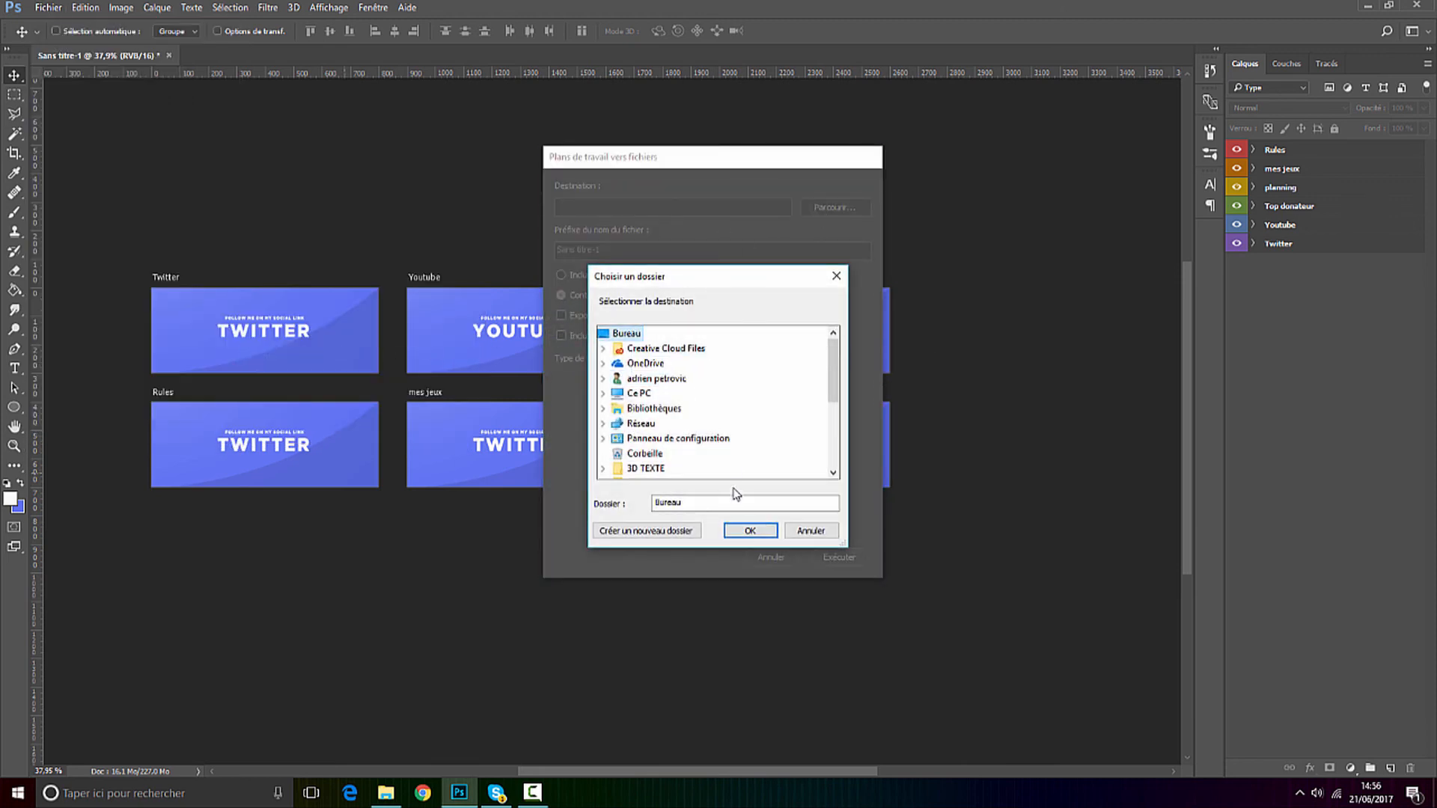
{"action": "left_click", "coordinate": [740, 531]}
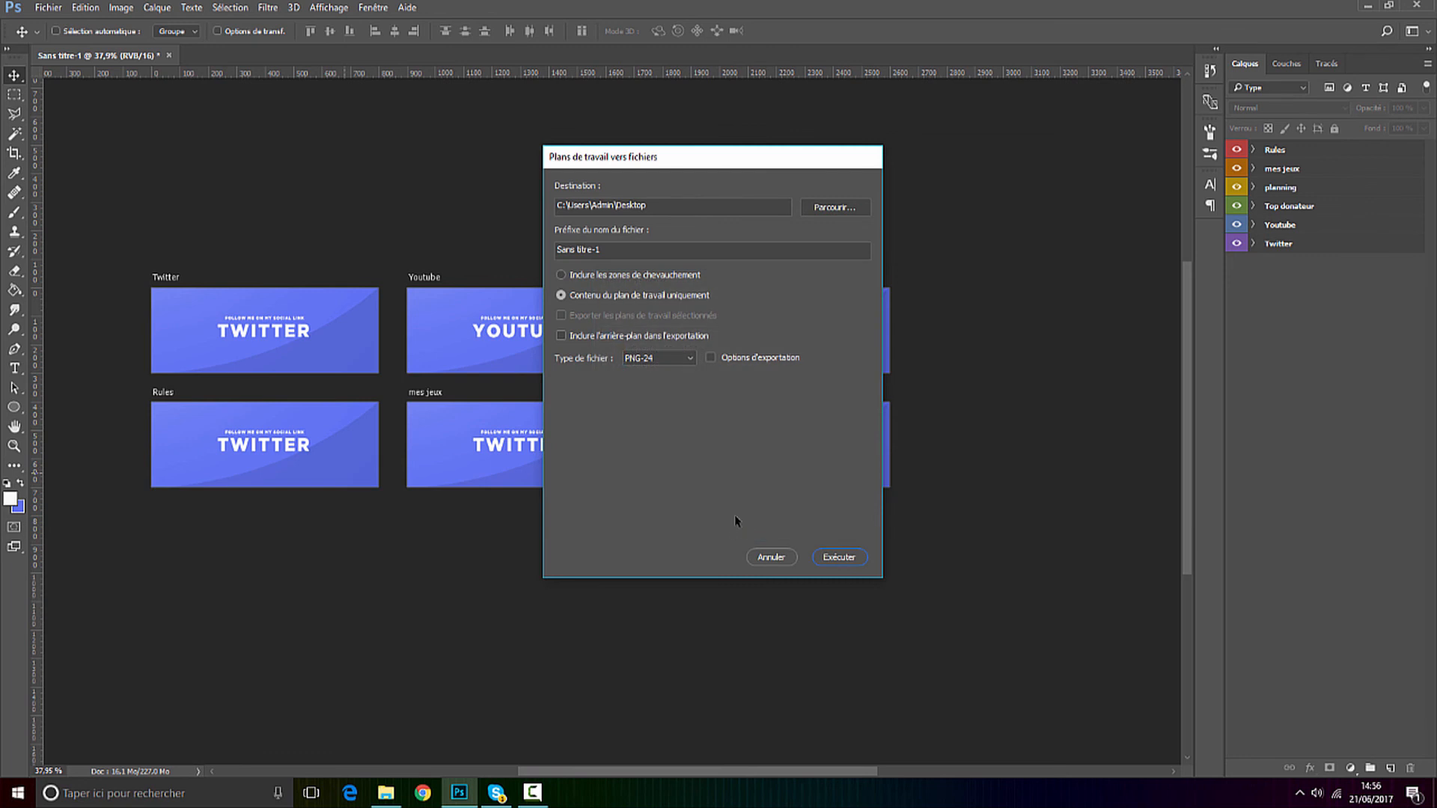
{"action": "left_click", "coordinate": [820, 557]}
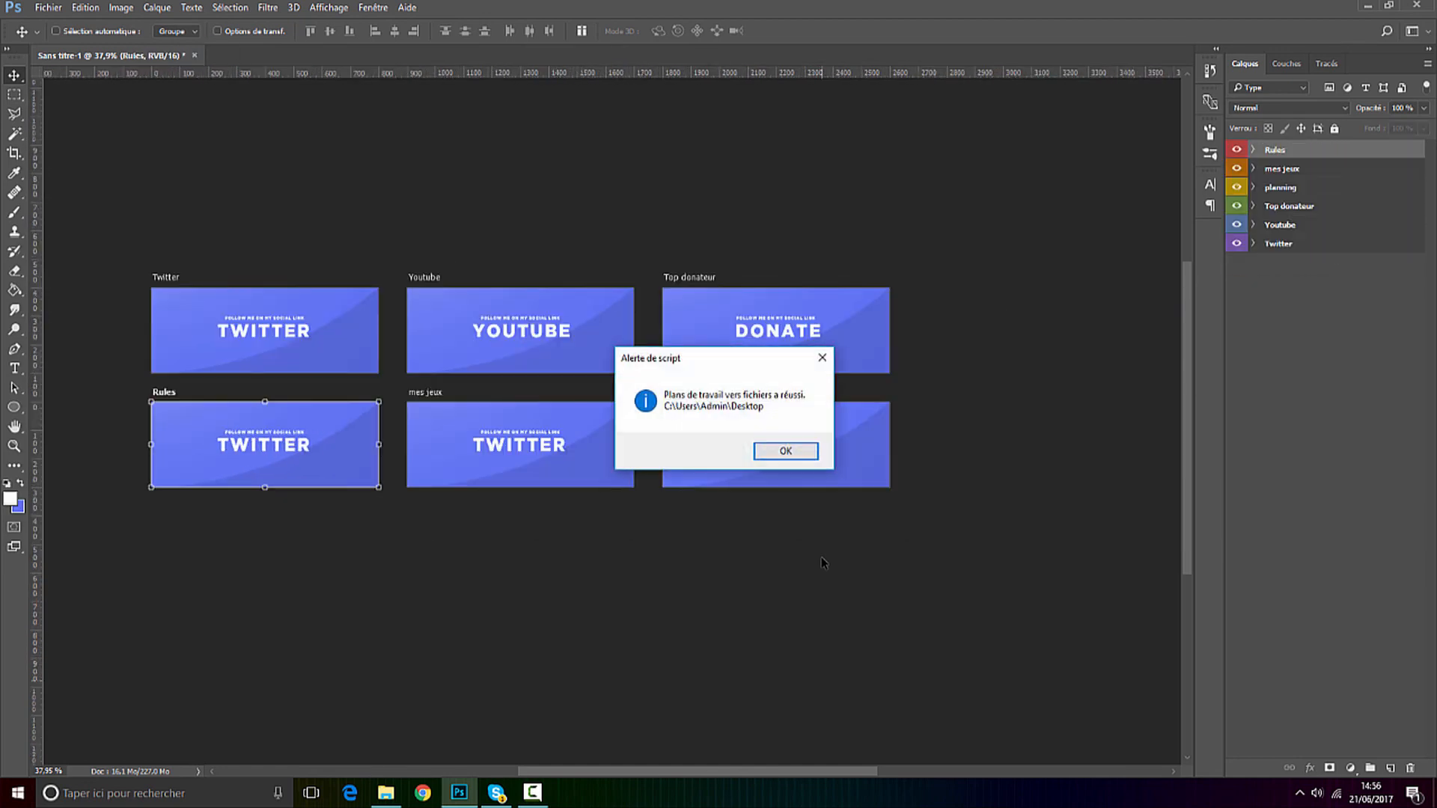
{"action": "key", "text": "Return"}
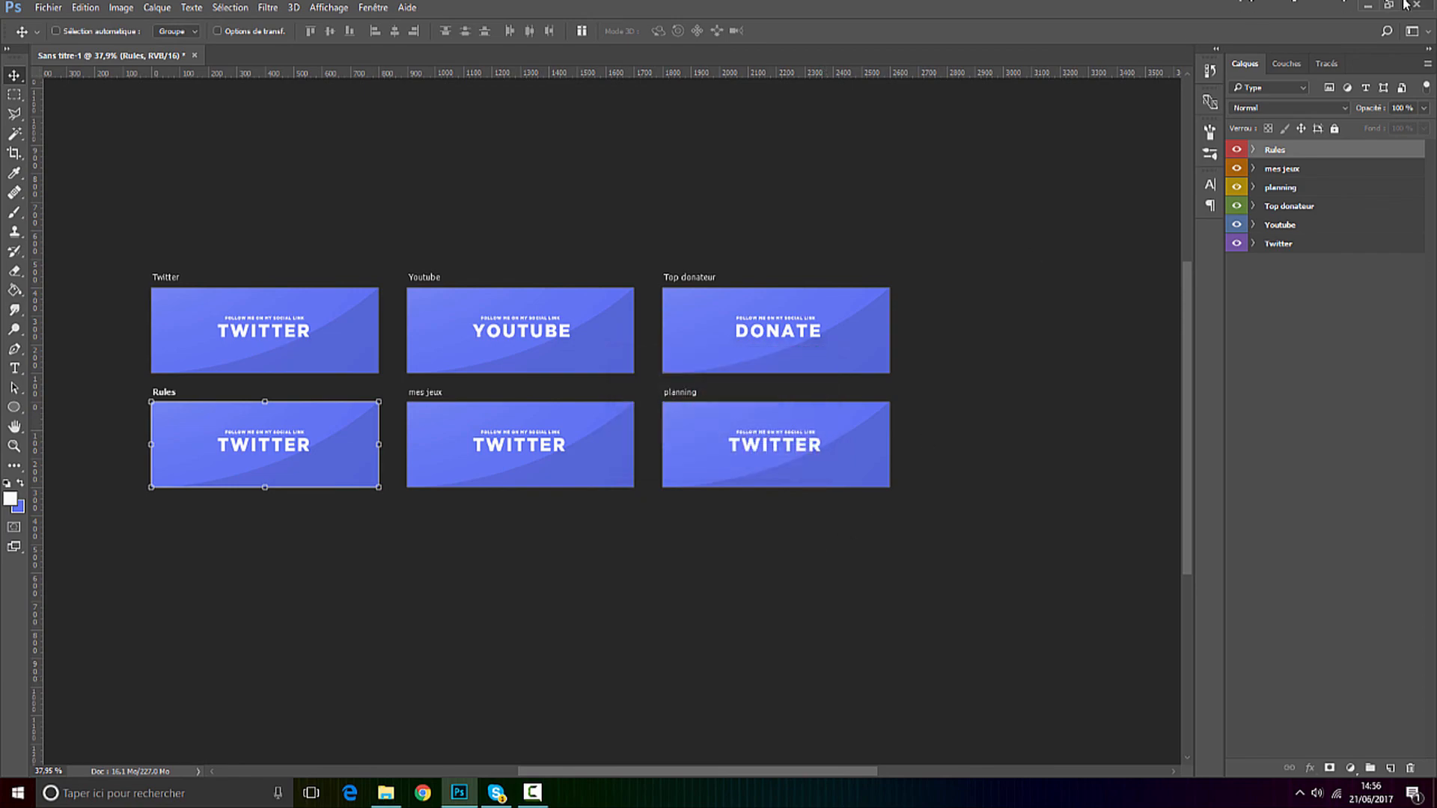
View the exported Twitter image from the desktop, browse the neighbouring images, close the viewer and return to Photoshop.
{"action": "left_click", "coordinate": [1369, 5]}
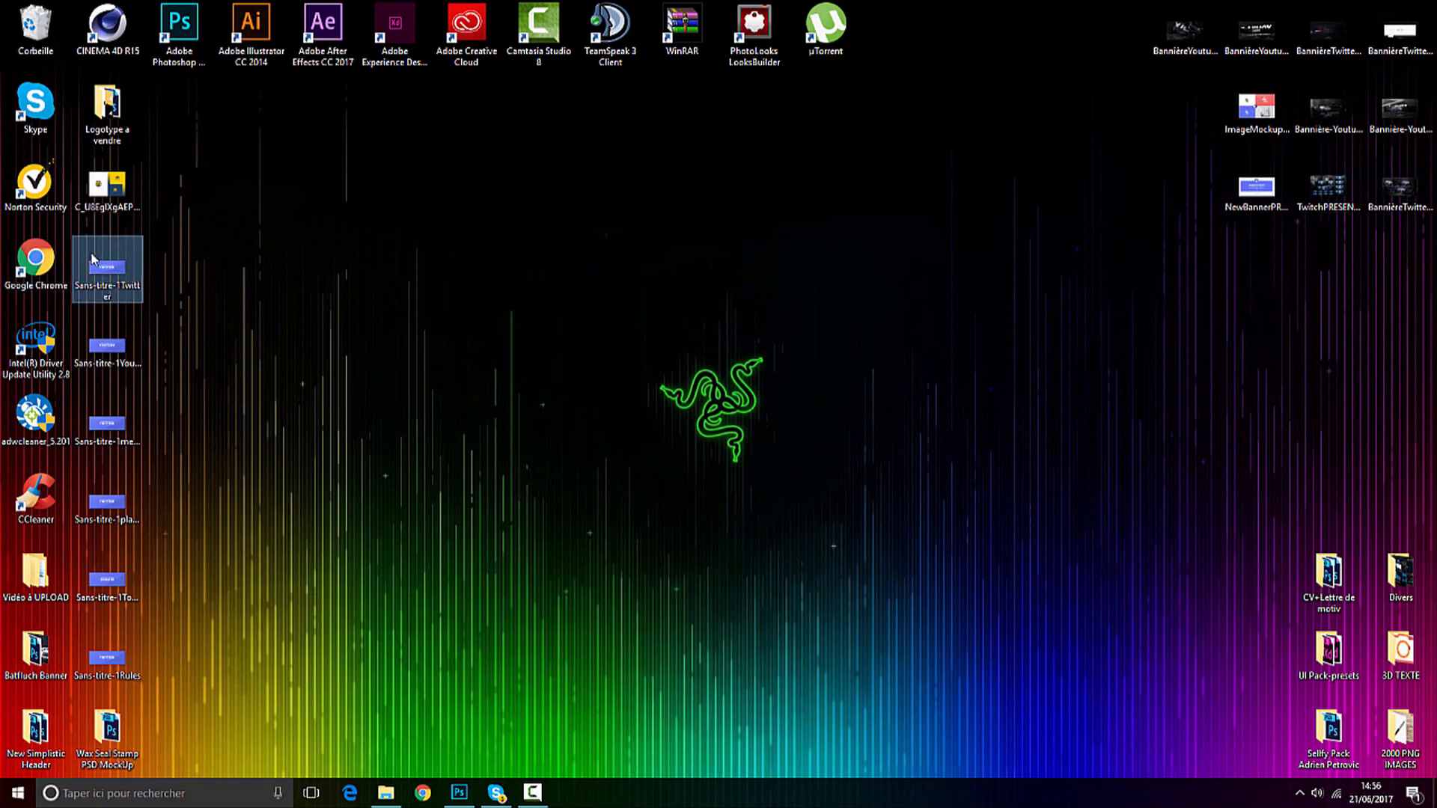
{"action": "double_click", "coordinate": [107, 267]}
{"action": "left_click", "coordinate": [745, 762]}
{"action": "left_click", "coordinate": [745, 762]}
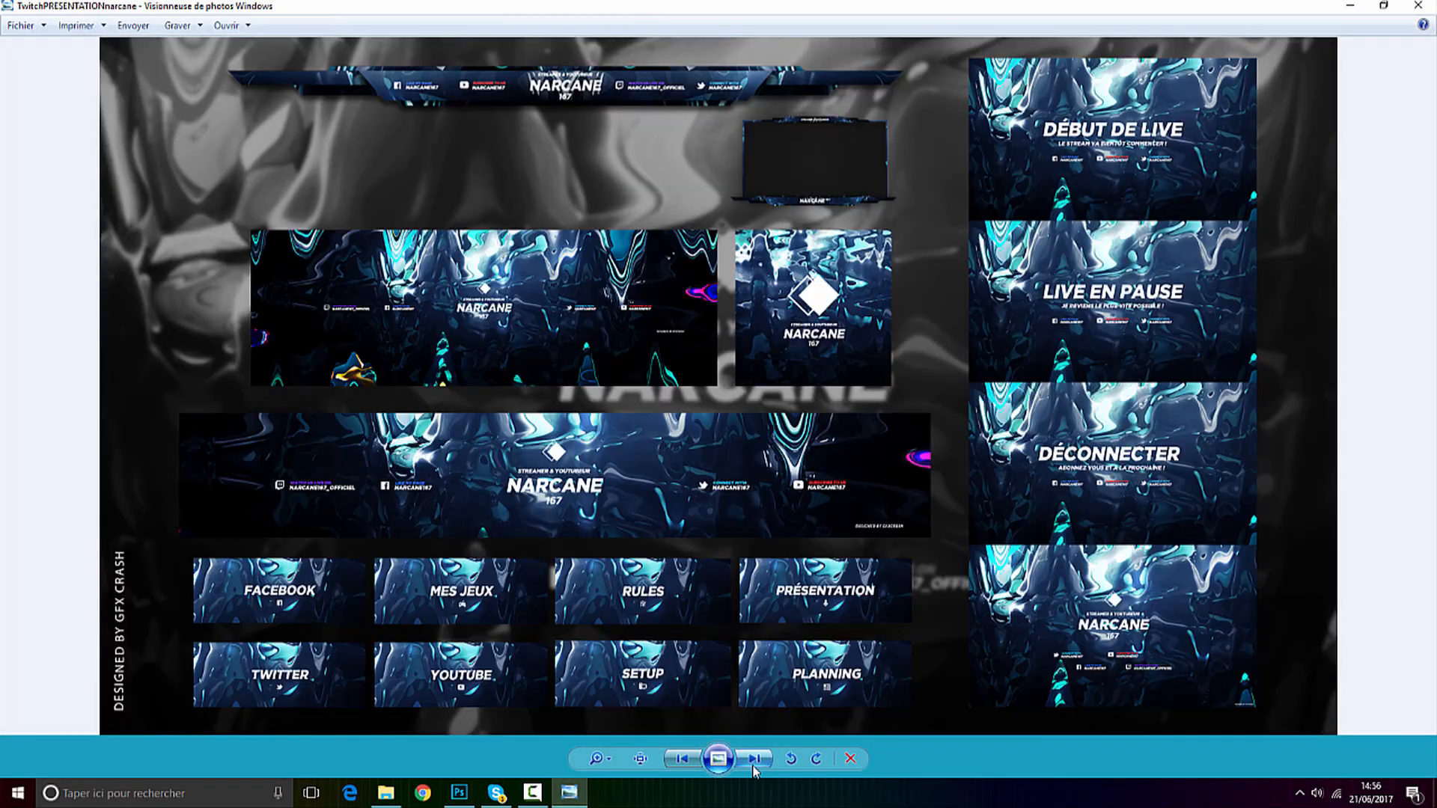
{"action": "left_click", "coordinate": [745, 762]}
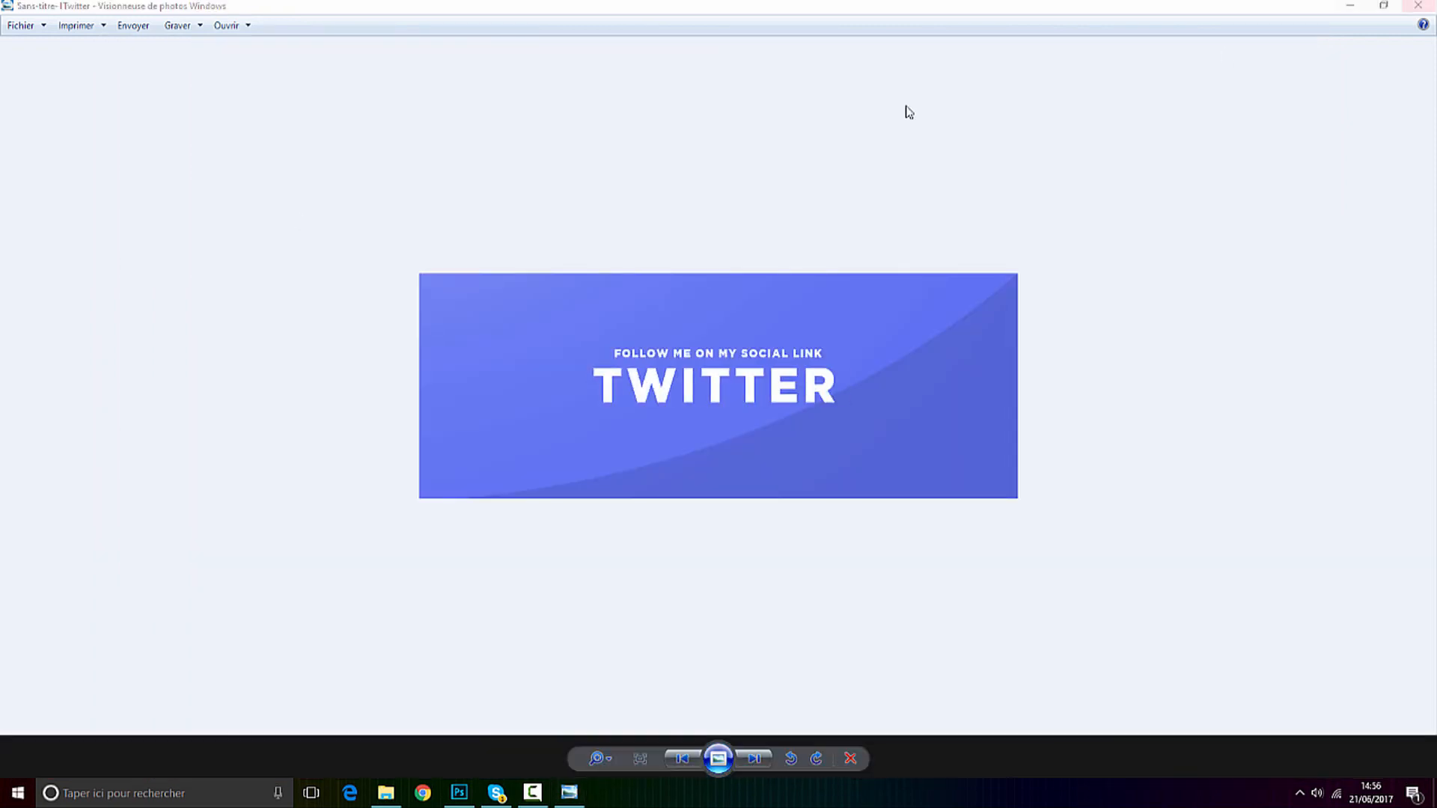
{"action": "left_click", "coordinate": [1418, 5]}
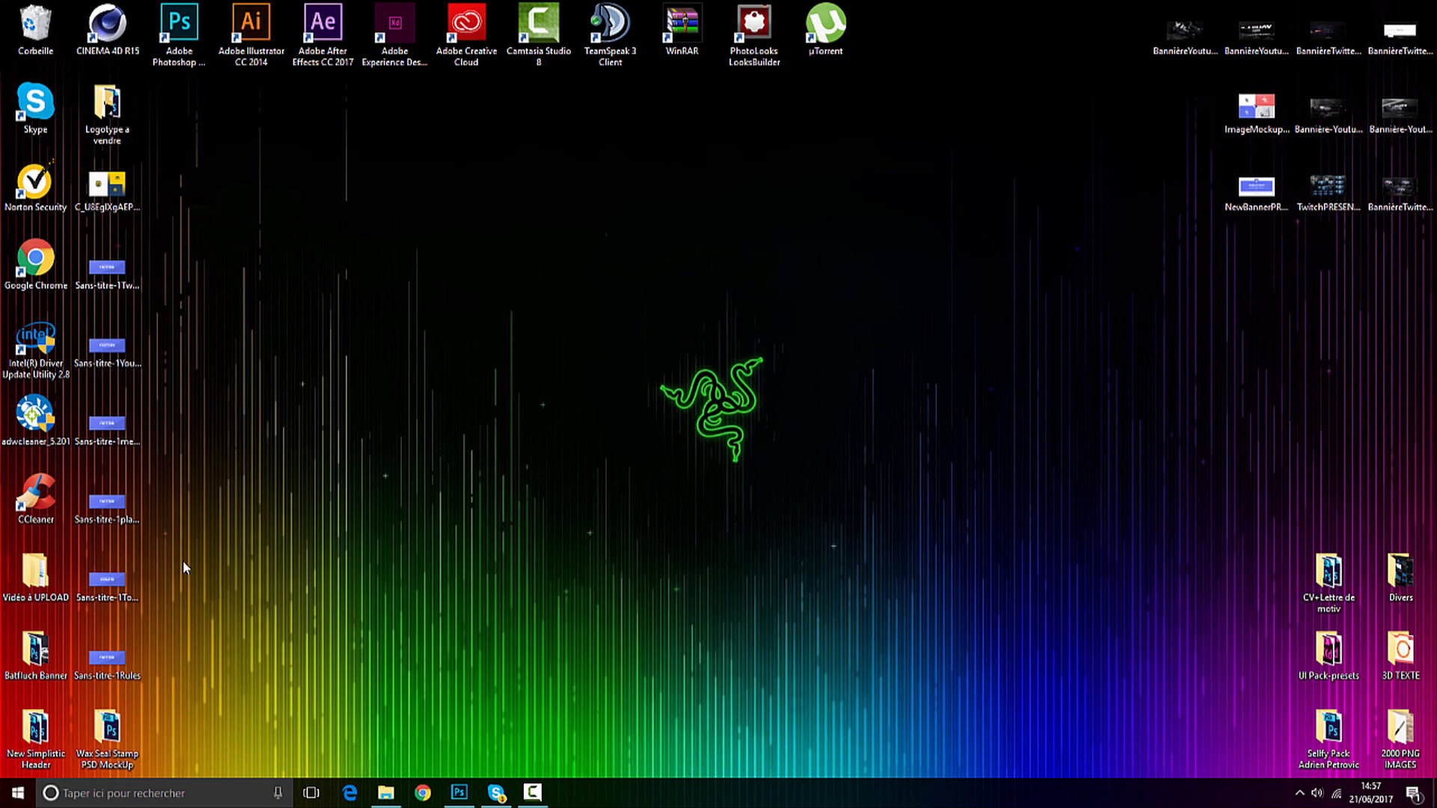
{"action": "left_click", "coordinate": [457, 793]}
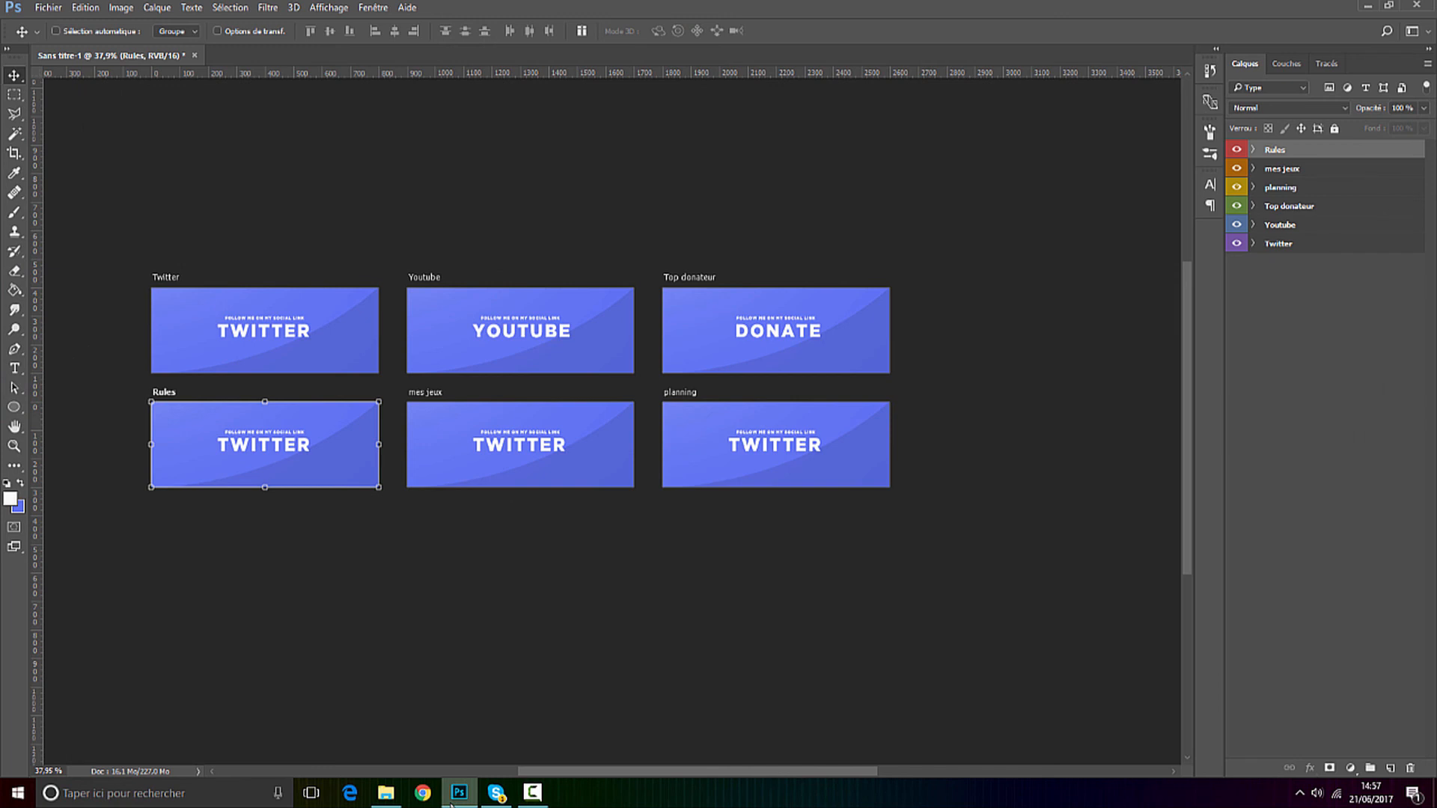